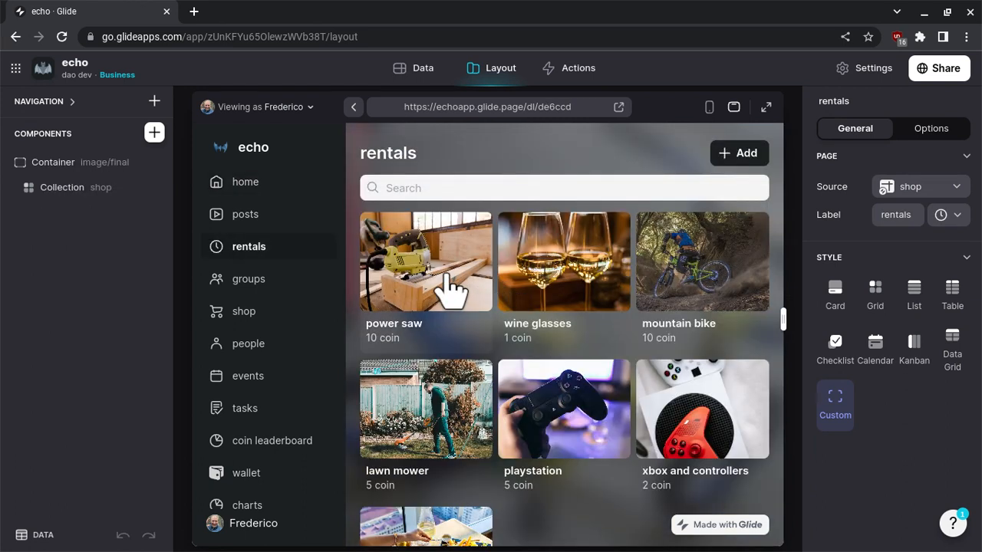
Open the power saw rental, open its reservation, and review the rented by, parent rental item and rented from sections.
scroll(447, 278, down, 3)
scroll(446, 278, up, 3)
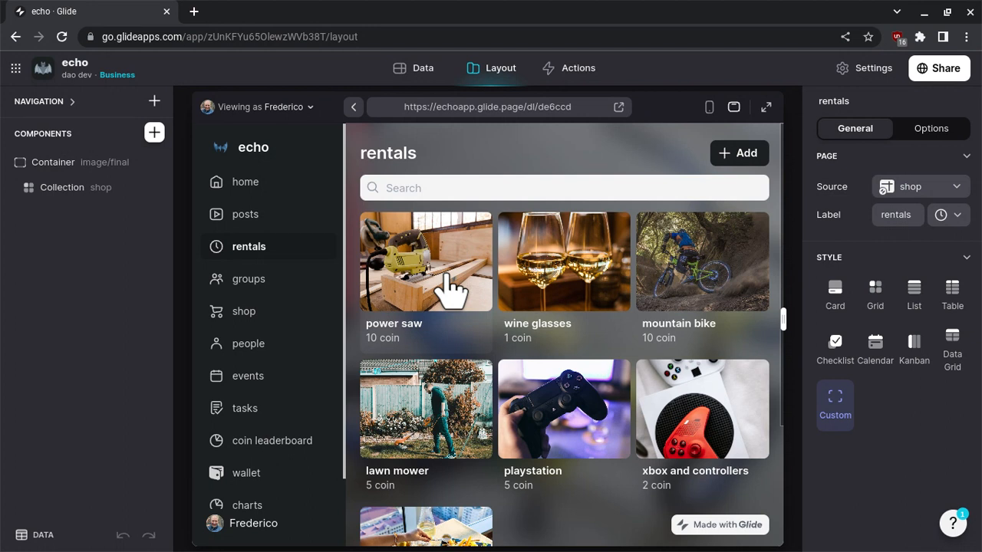
click(451, 290)
scroll(451, 290, down, 7)
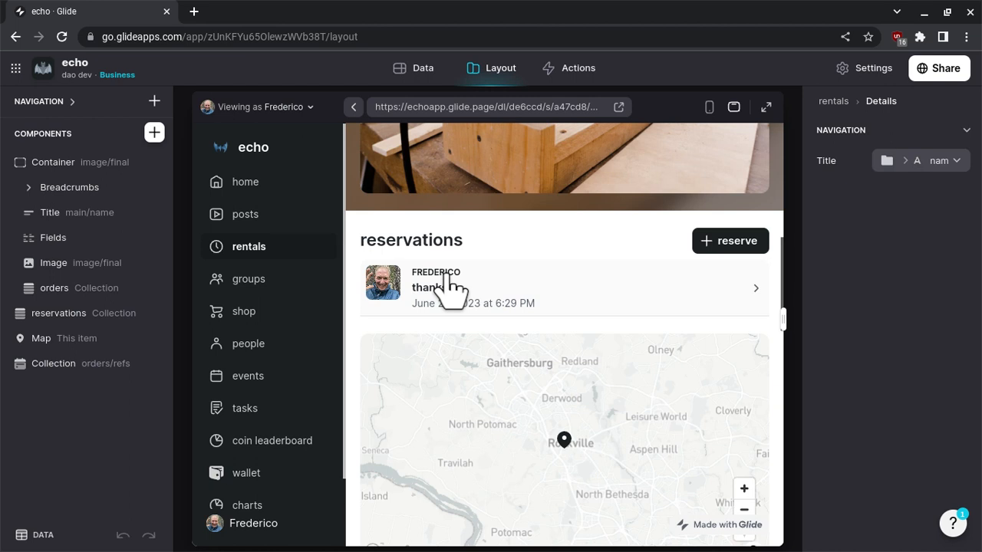
click(453, 289)
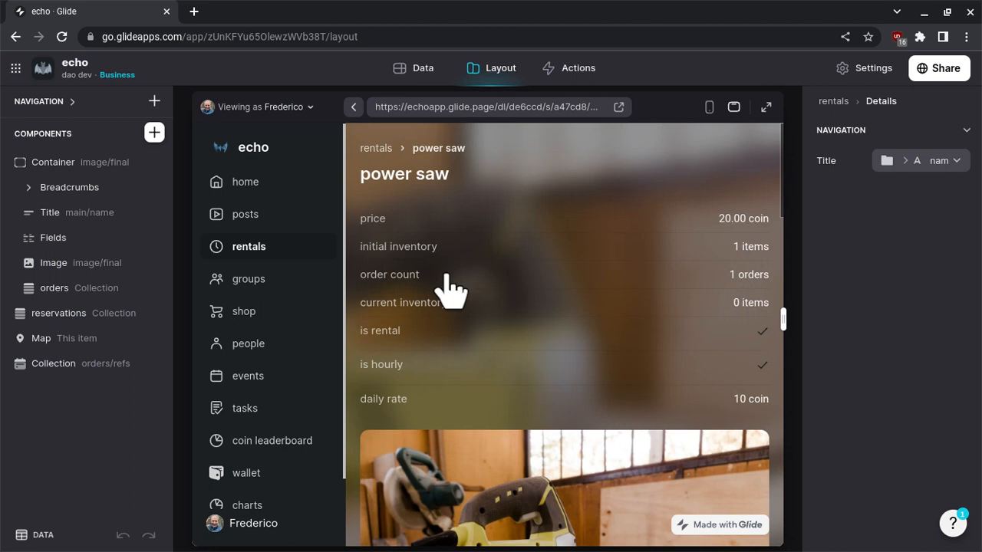
scroll(423, 230, down, 5)
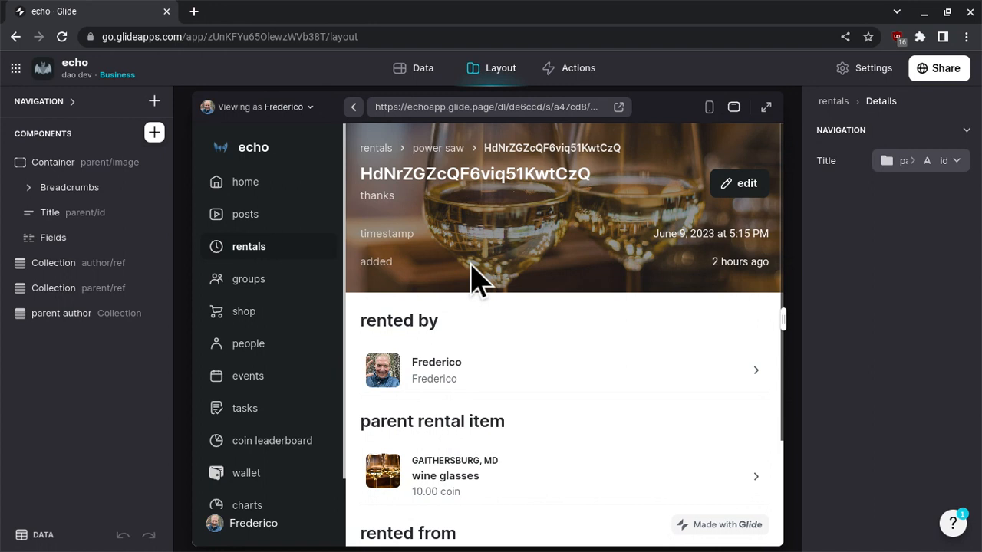
scroll(472, 280, down, 2)
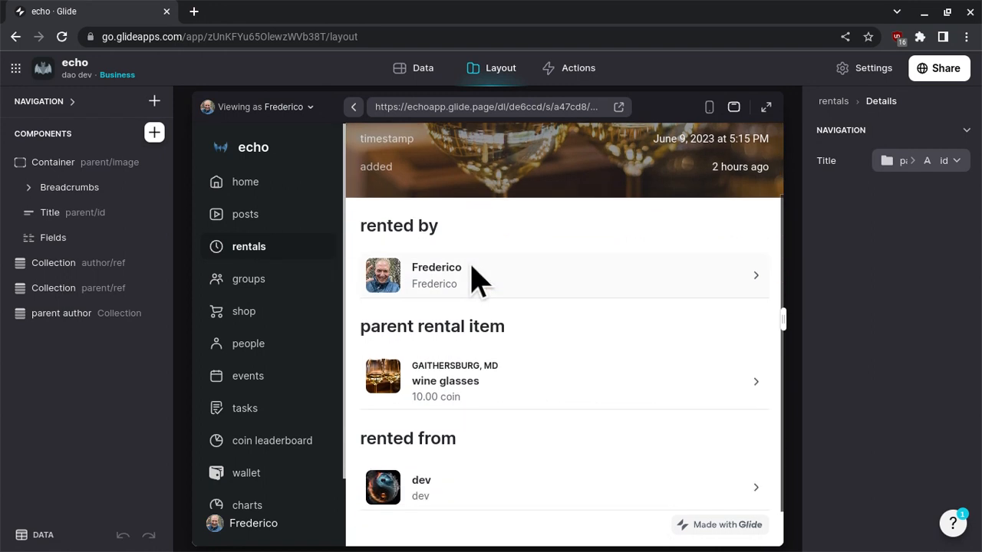
scroll(472, 280, down, 1)
scroll(472, 280, up, 3)
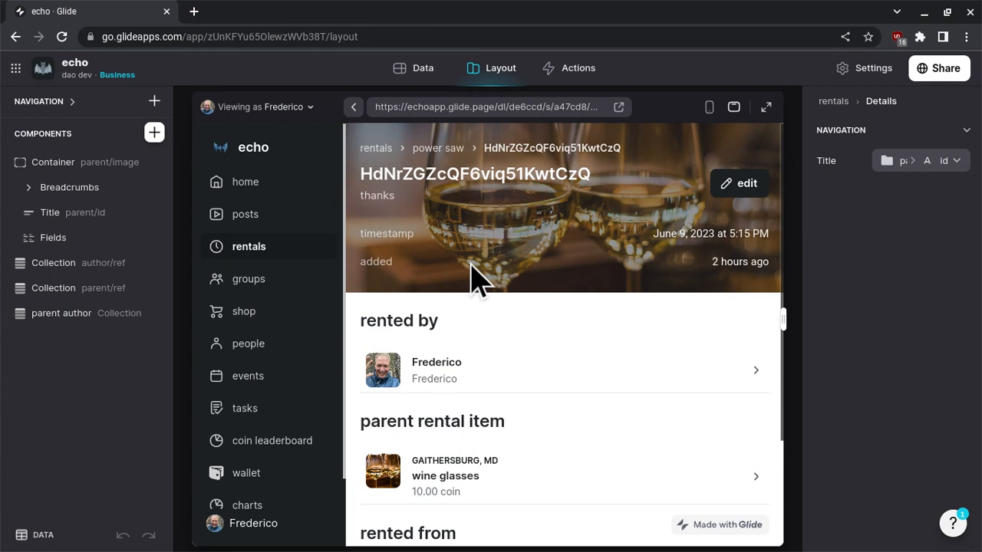
scroll(416, 274, down, 3)
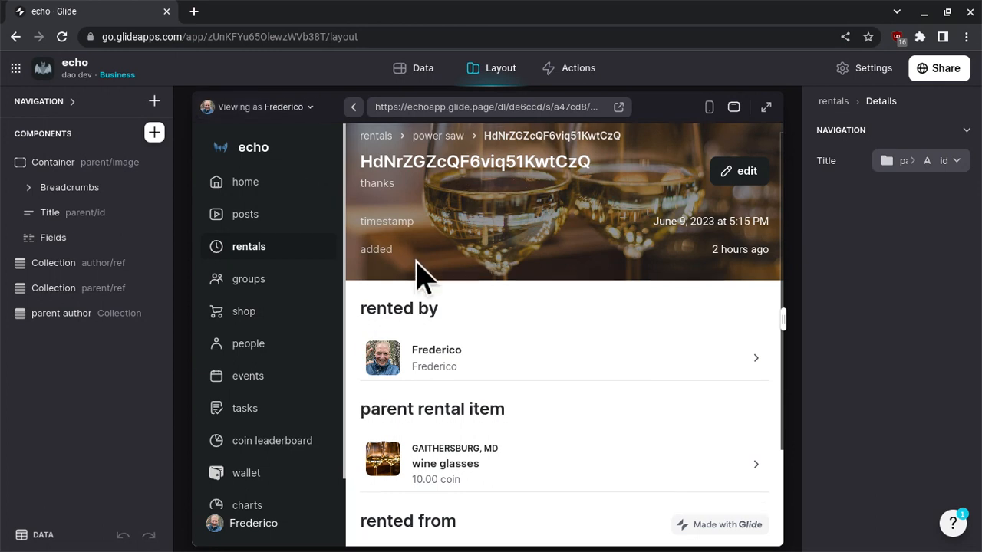
scroll(417, 219, up, 3)
Switch the app preview to view the reservation as the dev admin user.
click(290, 109)
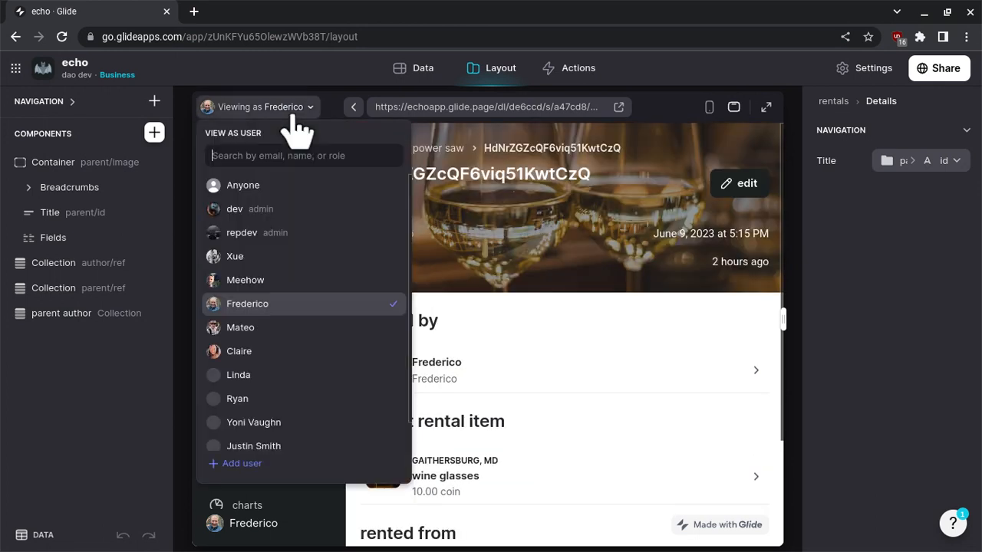
click(314, 207)
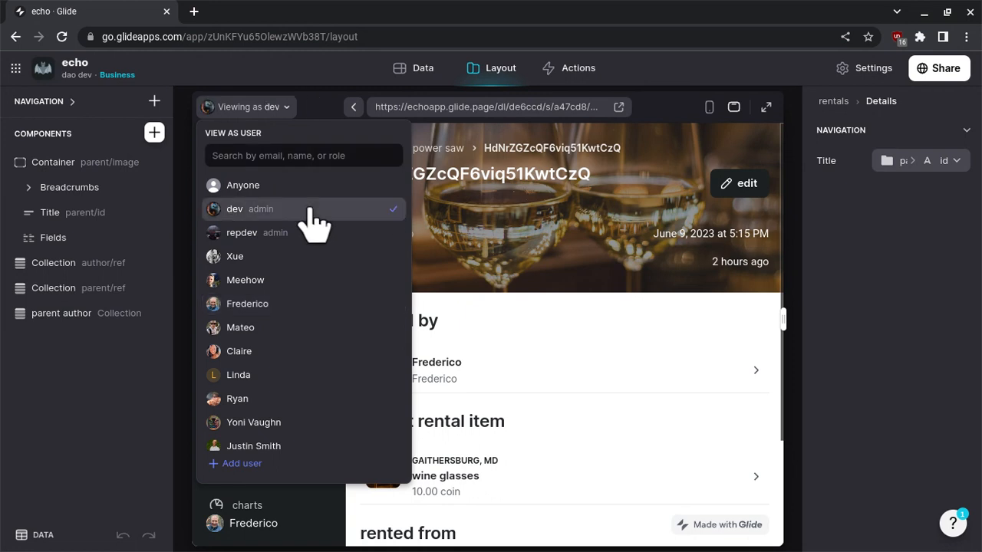
click(664, 323)
scroll(657, 313, down, 3)
scroll(657, 313, up, 3)
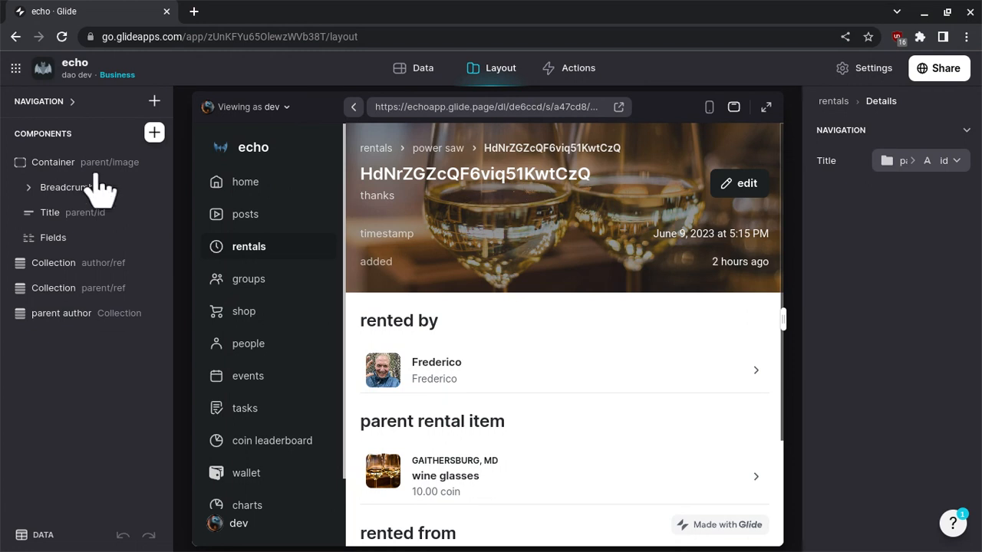
Add a Button Block to the reservation details page and place it directly above the rented by collection.
click(154, 135)
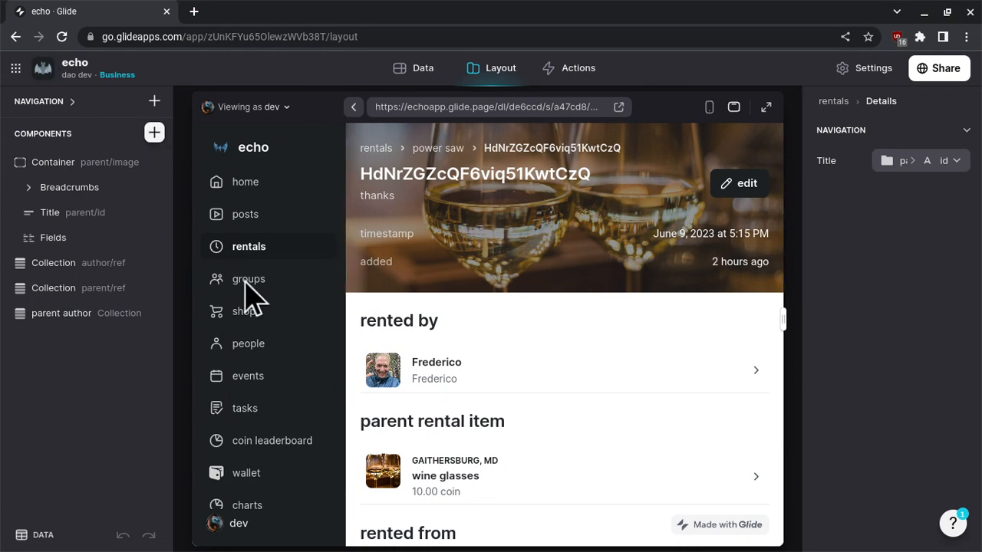
text(butt)
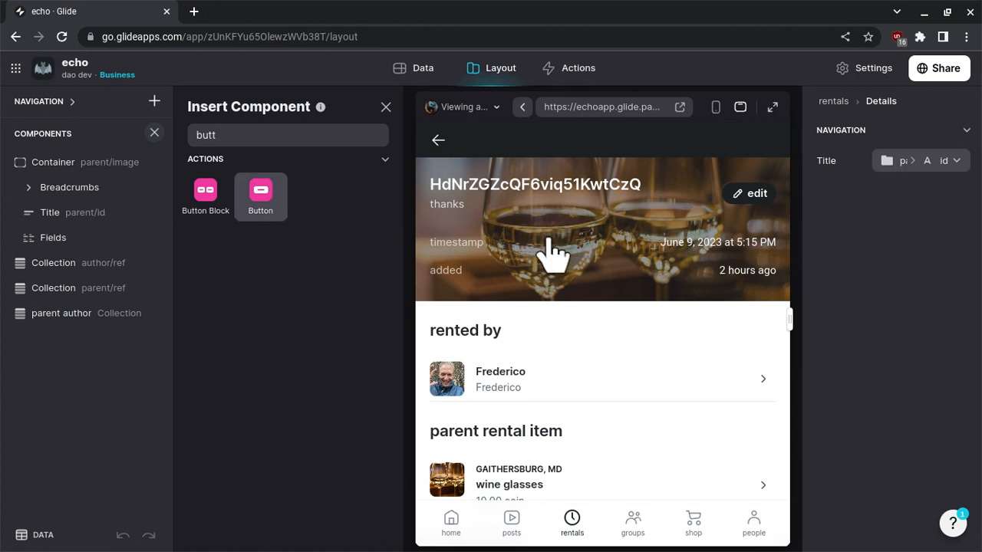
drag(551, 252, 548, 252)
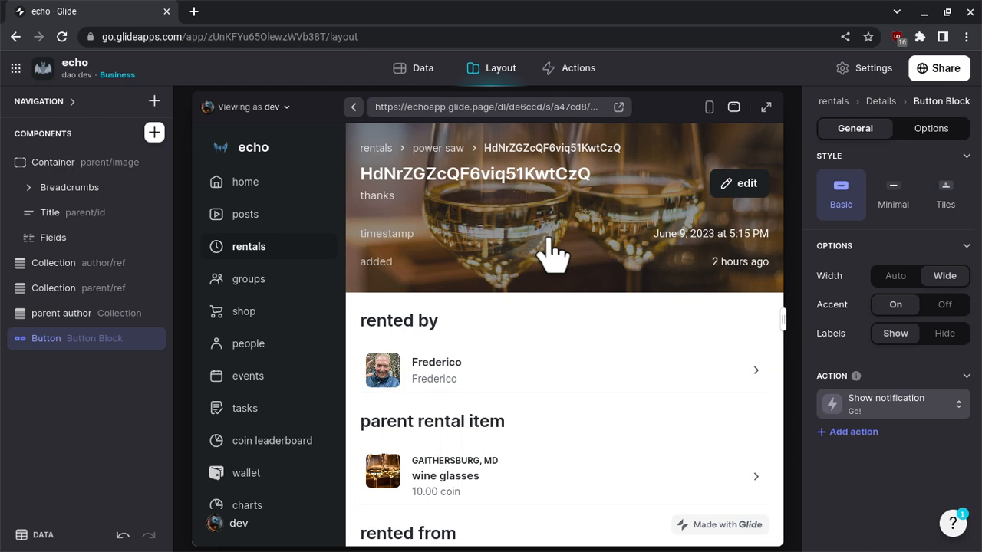
scroll(552, 257, down, 3)
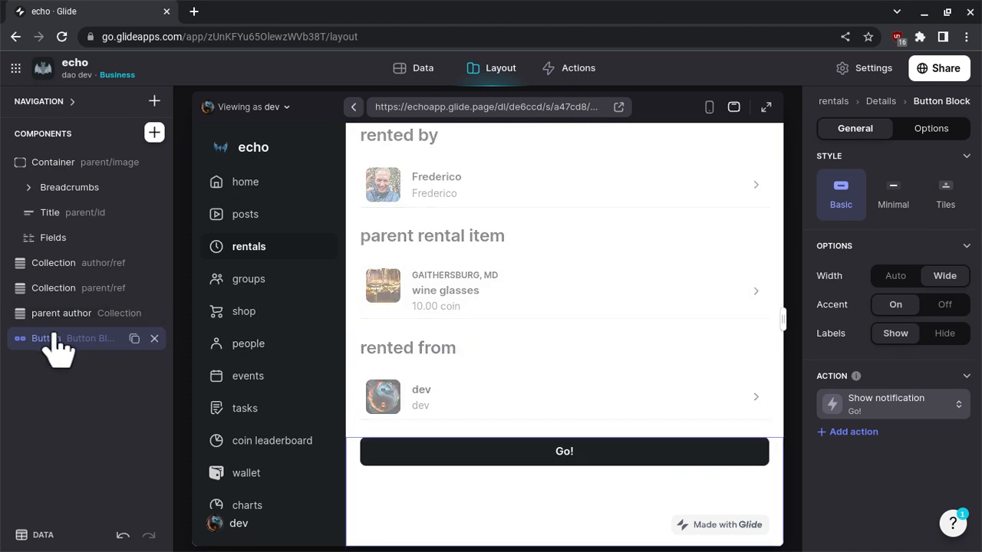
drag(54, 335, 56, 257)
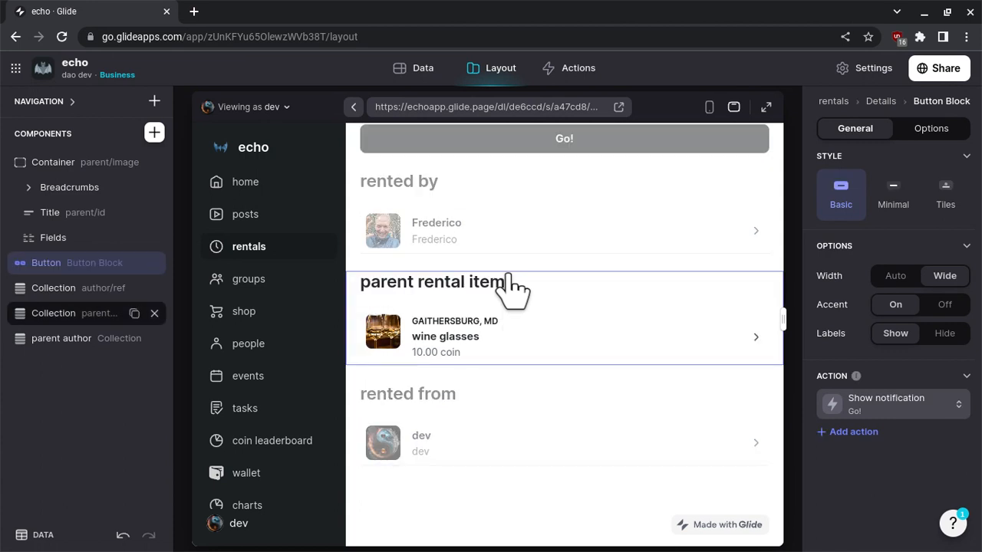
Assign the existing mark accepted action to the button in place of the notification action.
click(863, 413)
click(865, 273)
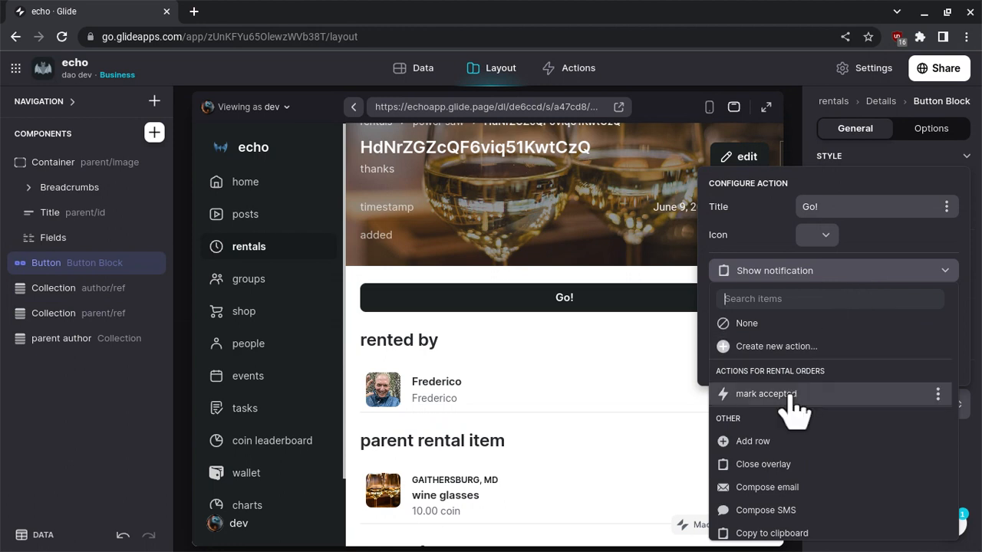
click(767, 393)
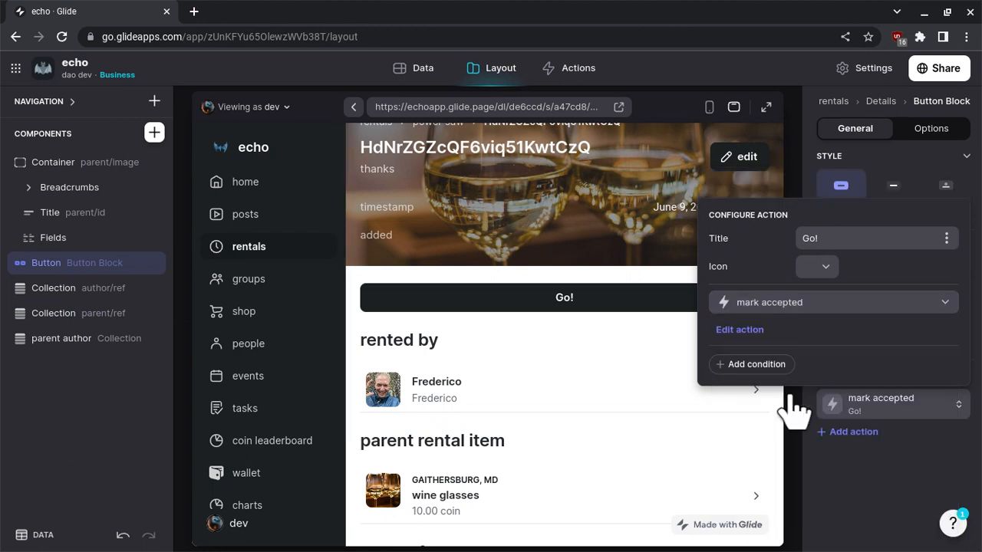
Title the button "mark accepted" and give it the plain checkmark icon.
click(837, 238)
key(ctrl+a)
text(mark accepted)
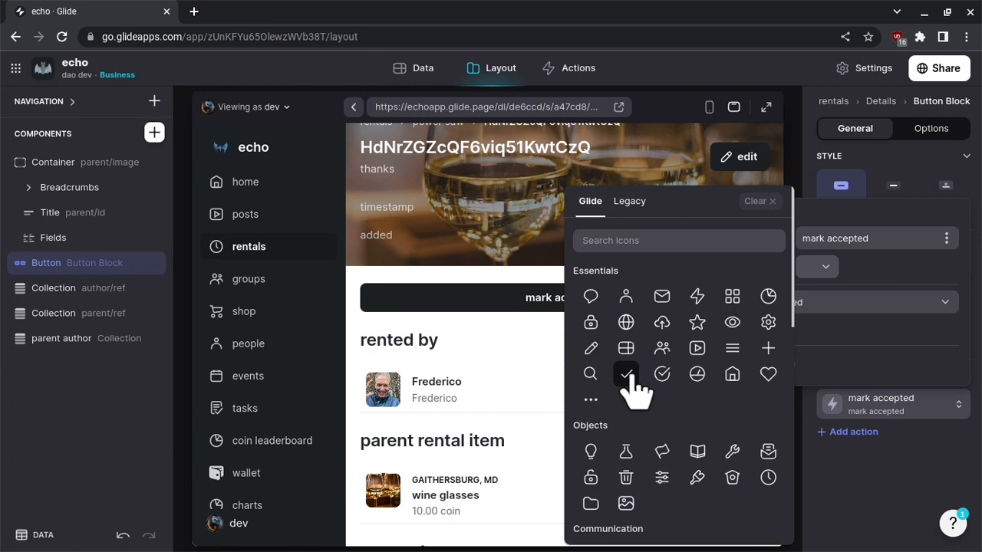
click(627, 374)
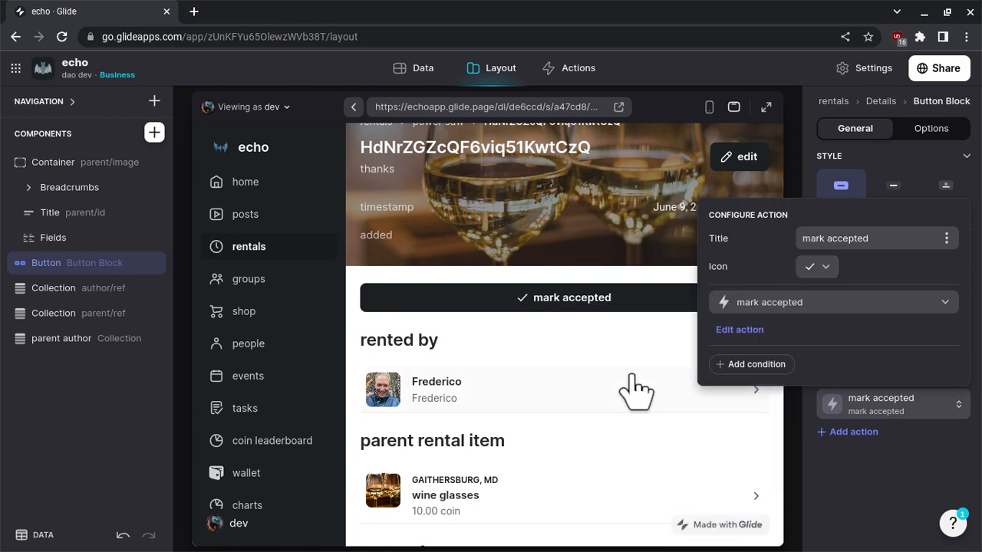
Add a condition allowing the mark accepted action only when parent/author id is the User Profile's Row ID.
click(756, 365)
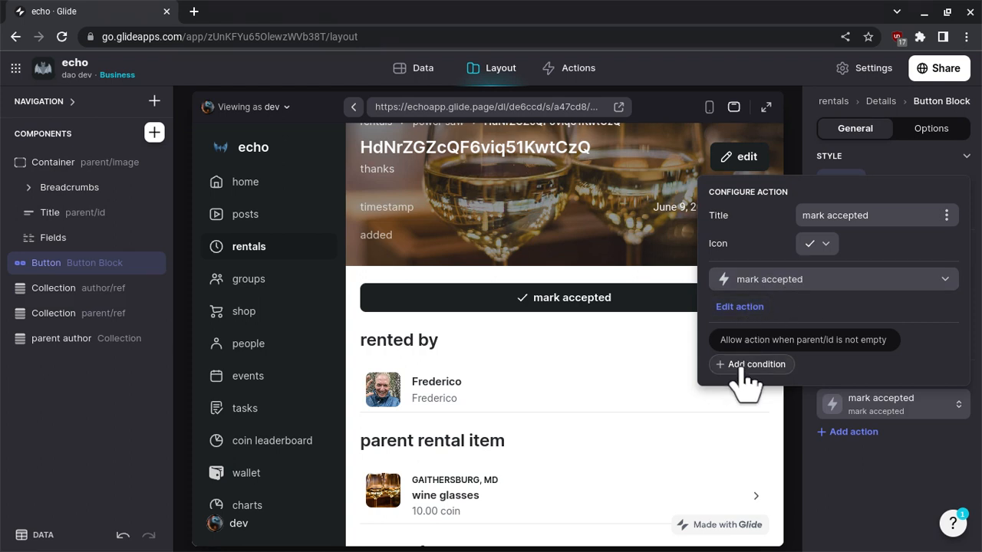
click(764, 345)
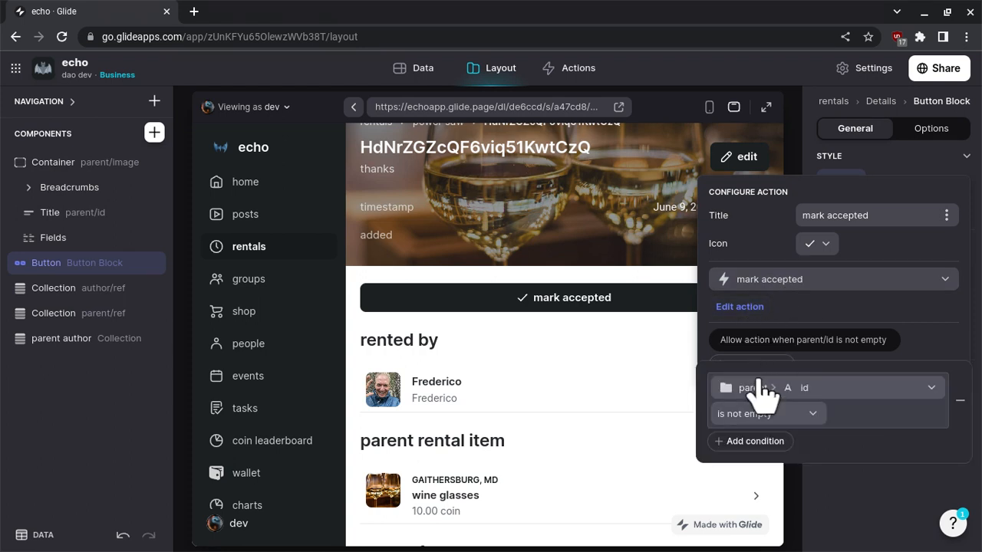
click(756, 387)
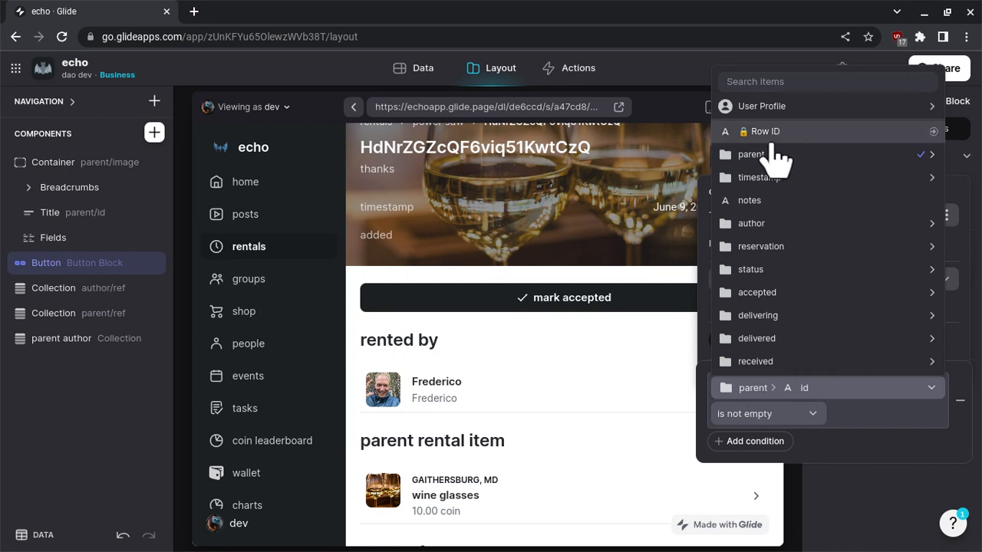
mouse_move(767, 155)
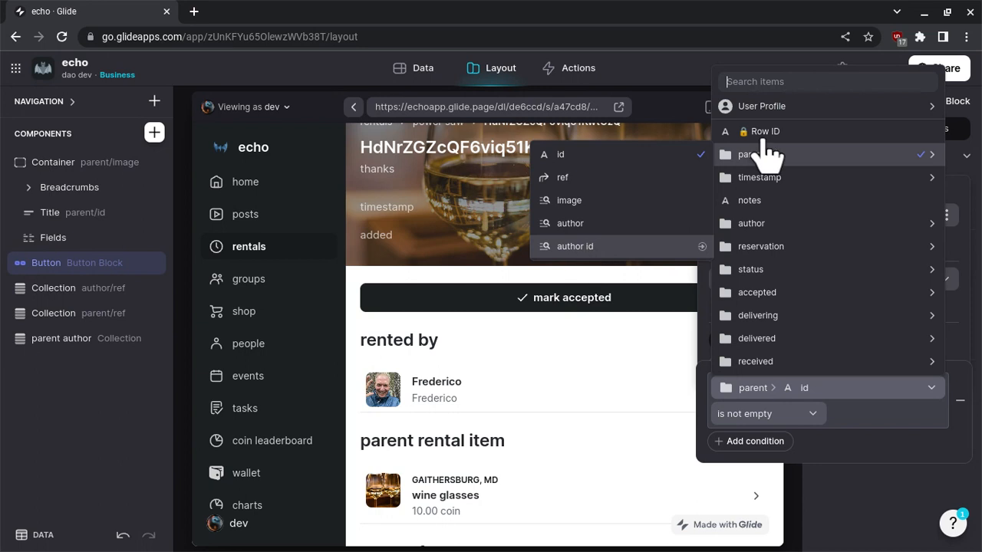
click(575, 246)
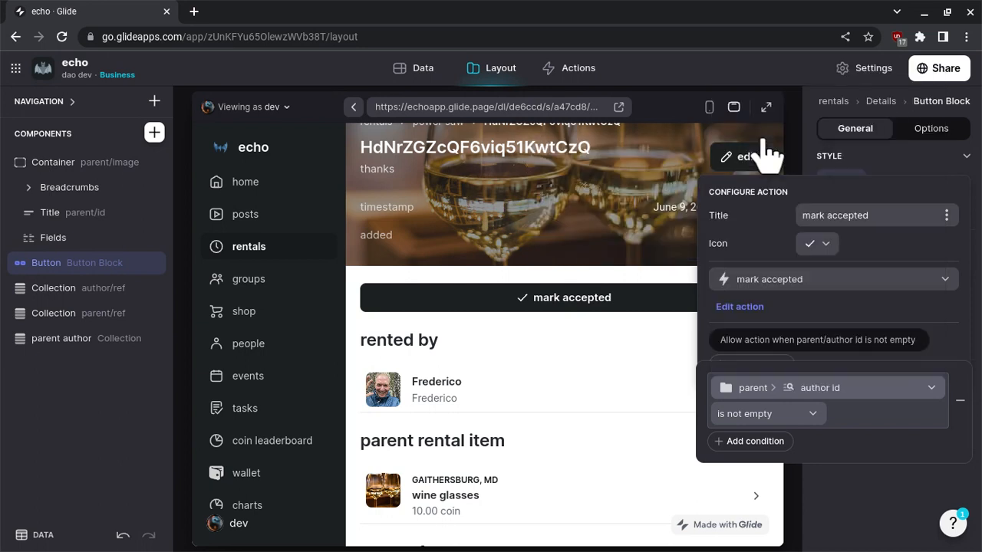
click(789, 414)
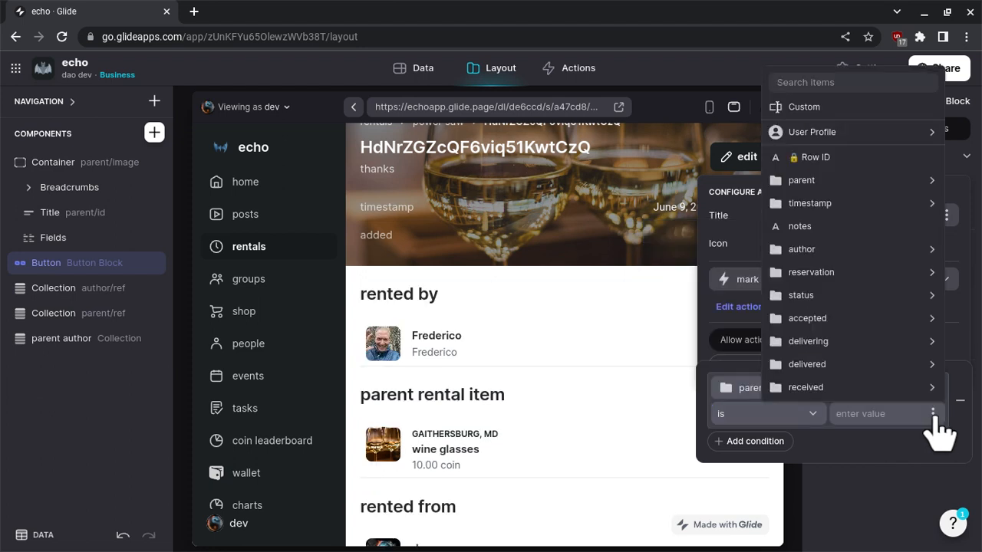
mouse_move(888, 275)
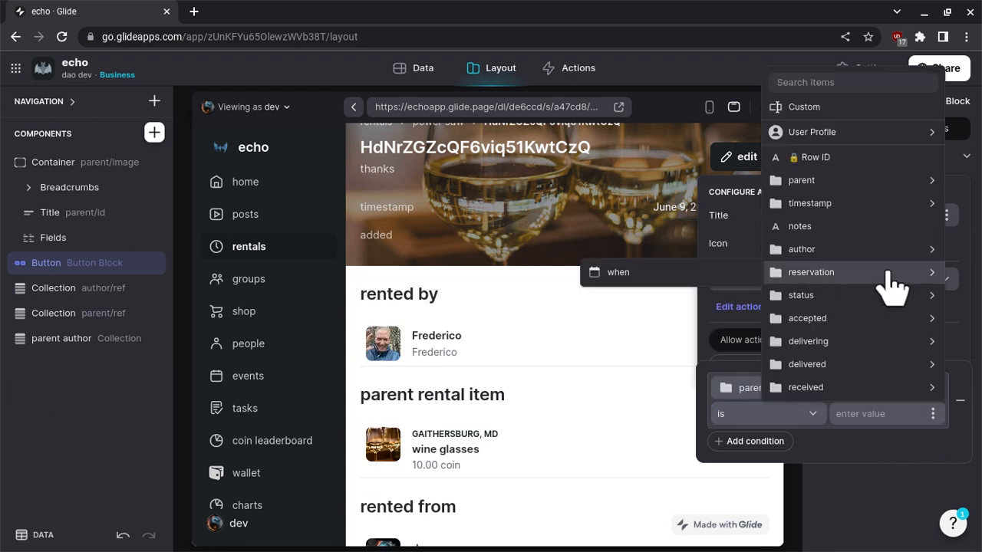
mouse_move(821, 133)
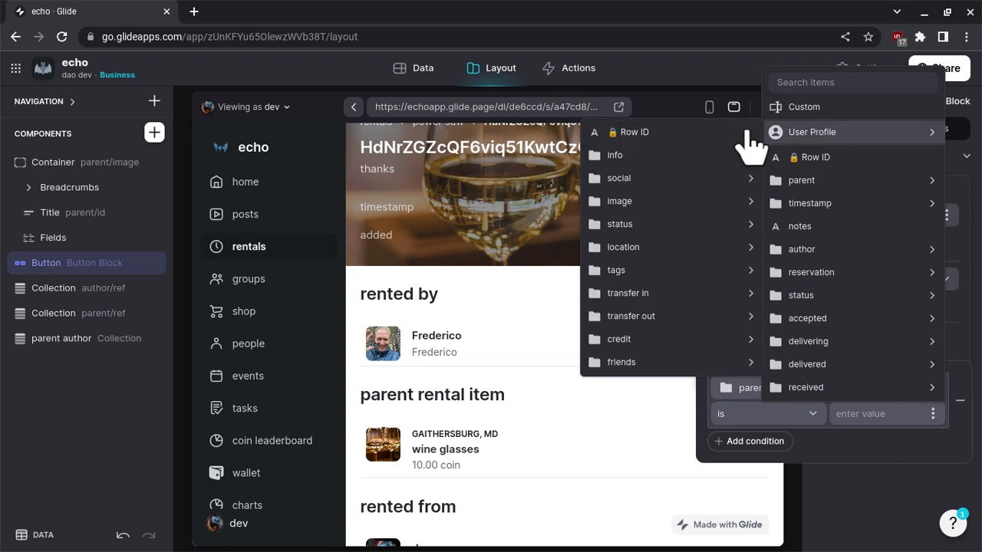
click(635, 133)
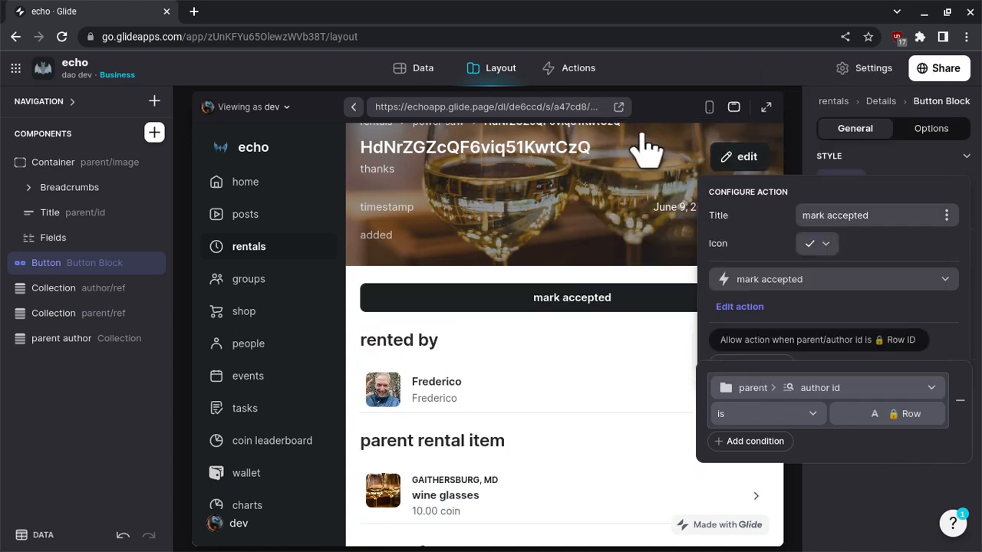
click(623, 269)
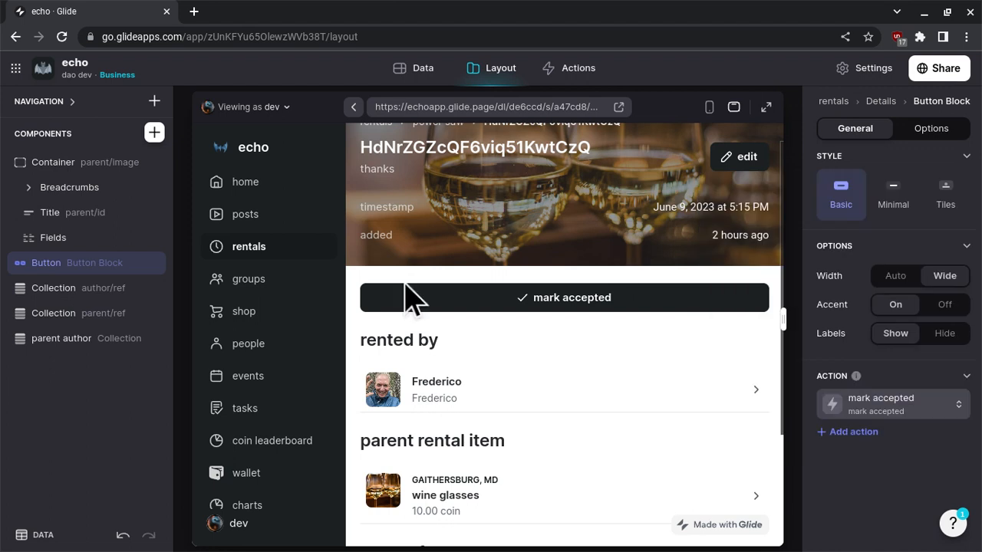
Set the added item of the header's Fields component to the status string value.
click(759, 260)
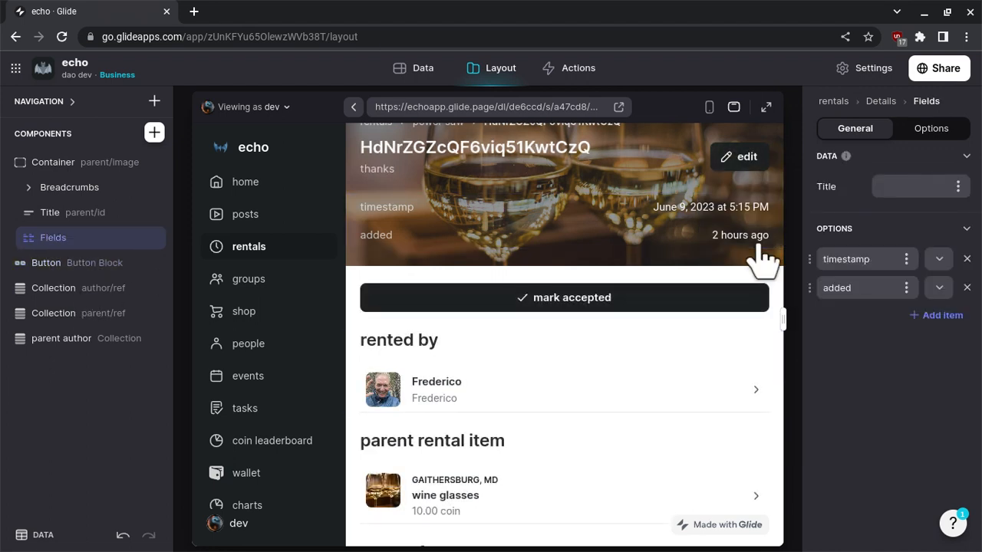
click(940, 294)
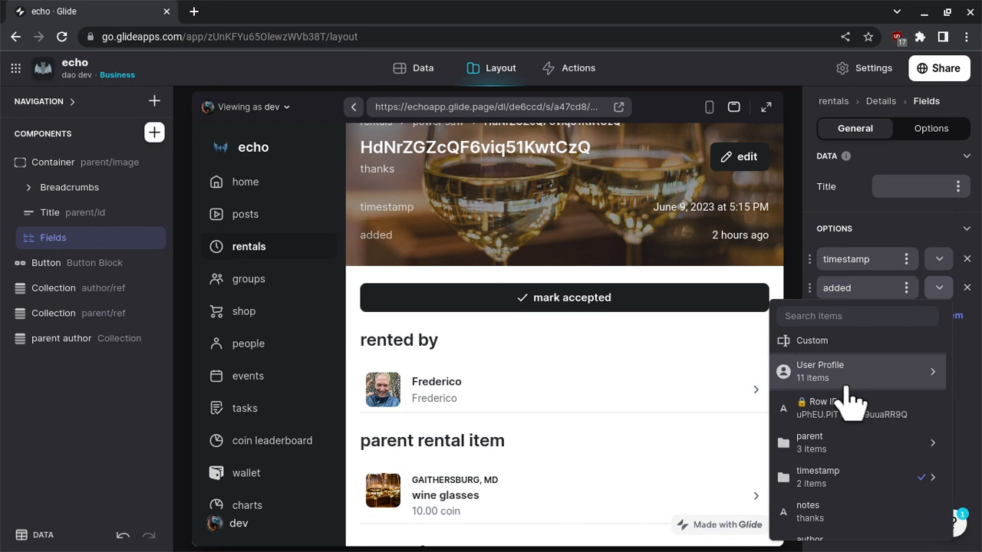
scroll(846, 405, down, 3)
mouse_move(805, 453)
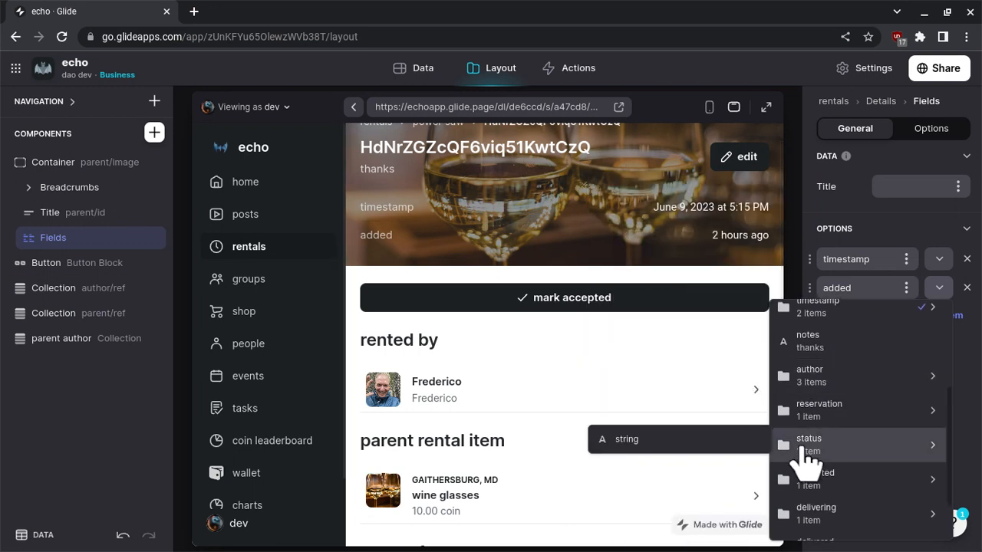
click(696, 441)
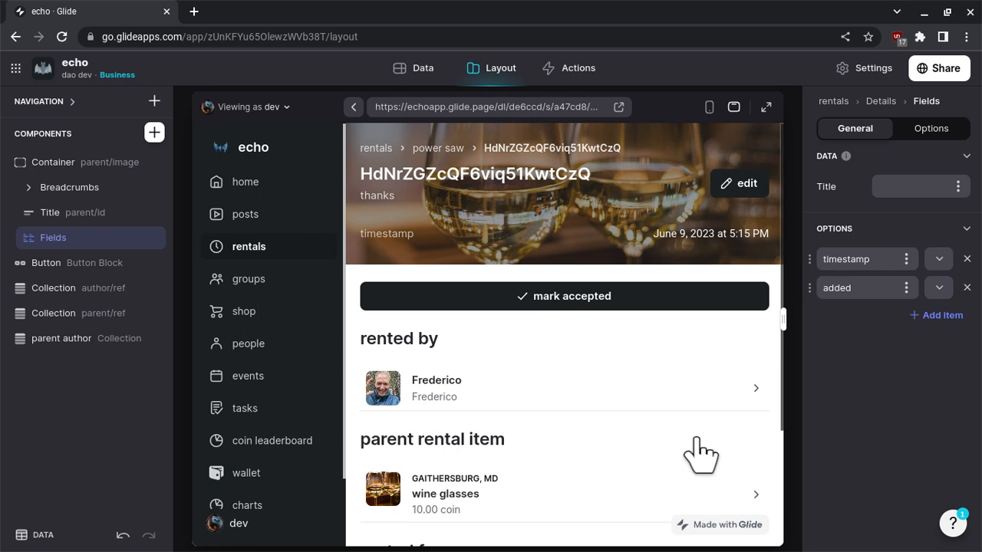
Set the added item of the header's Fields component to the relative timestamp value.
click(942, 292)
scroll(834, 427, down, 3)
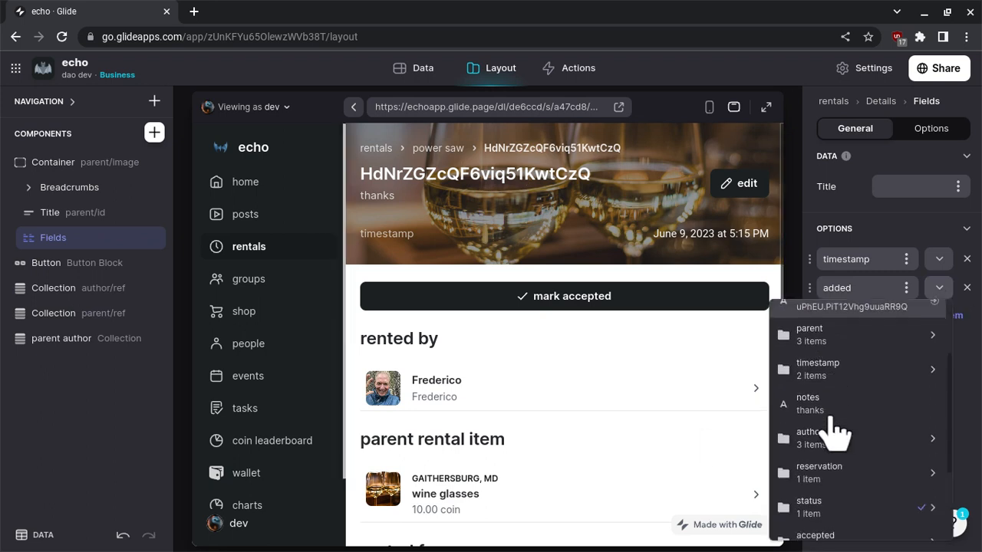
mouse_move(843, 352)
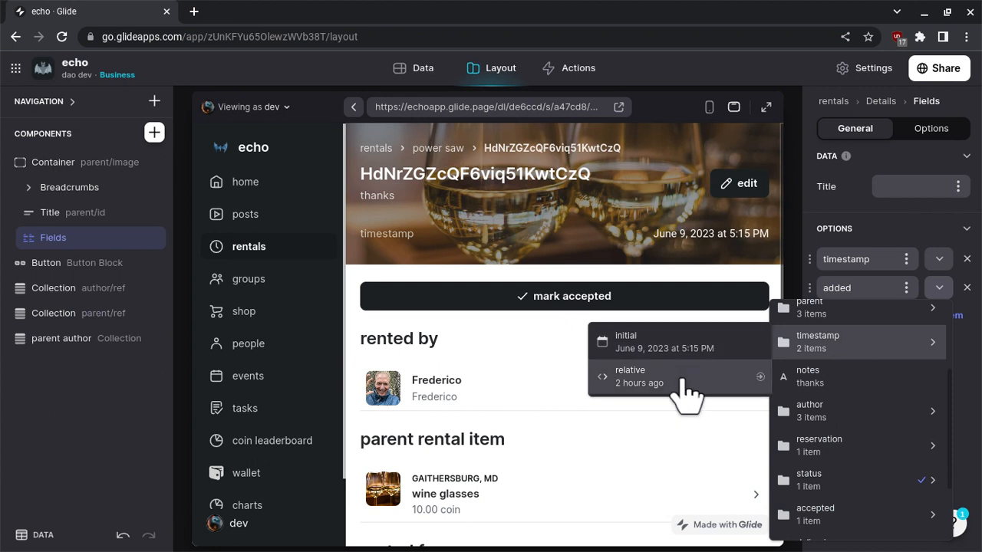
click(961, 335)
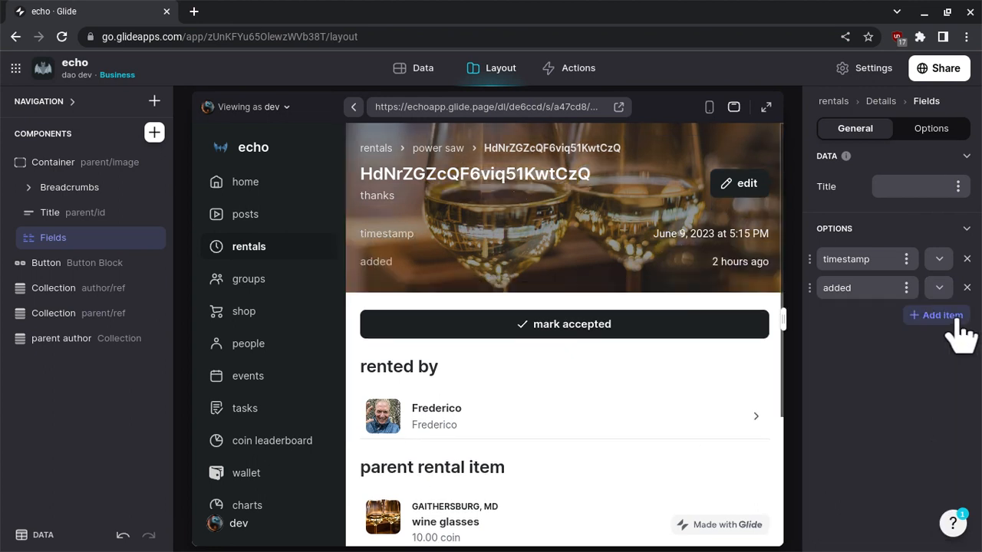
Add a third item to the Fields component and set its value to the status string.
click(960, 329)
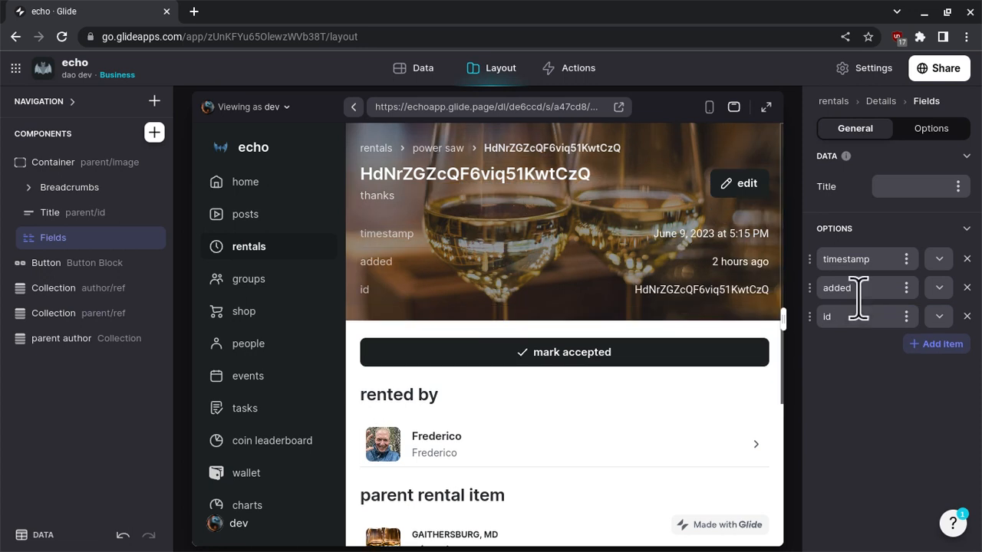
click(938, 318)
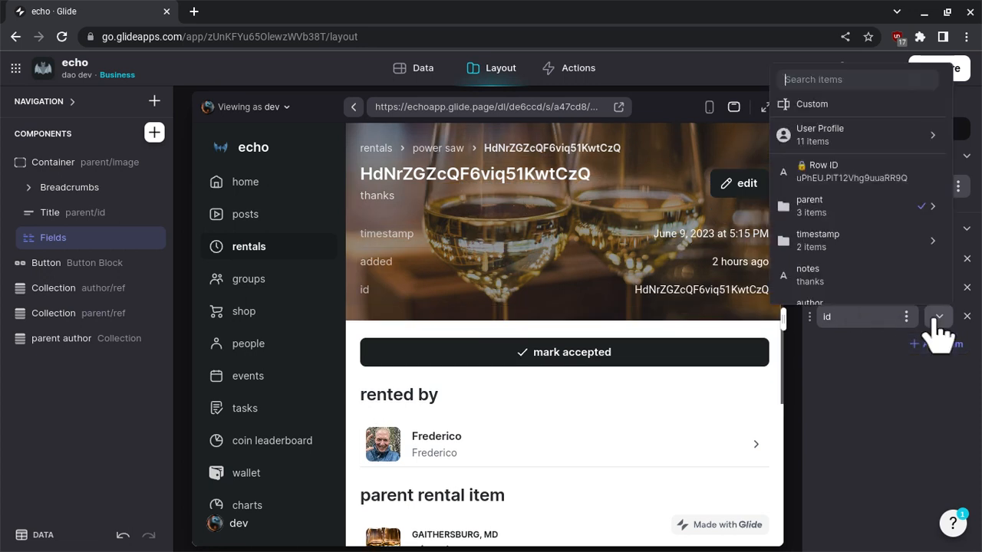
scroll(888, 285, down, 3)
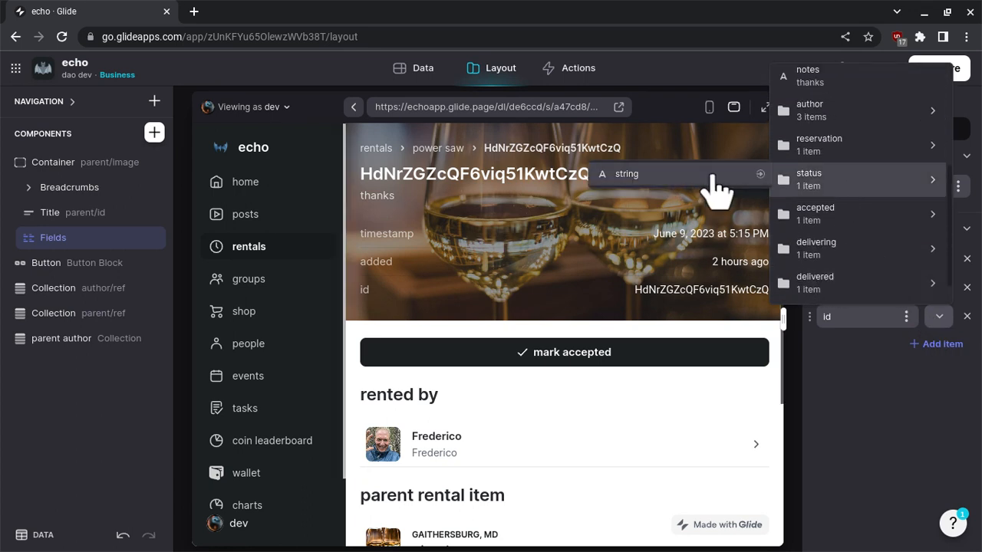
click(713, 184)
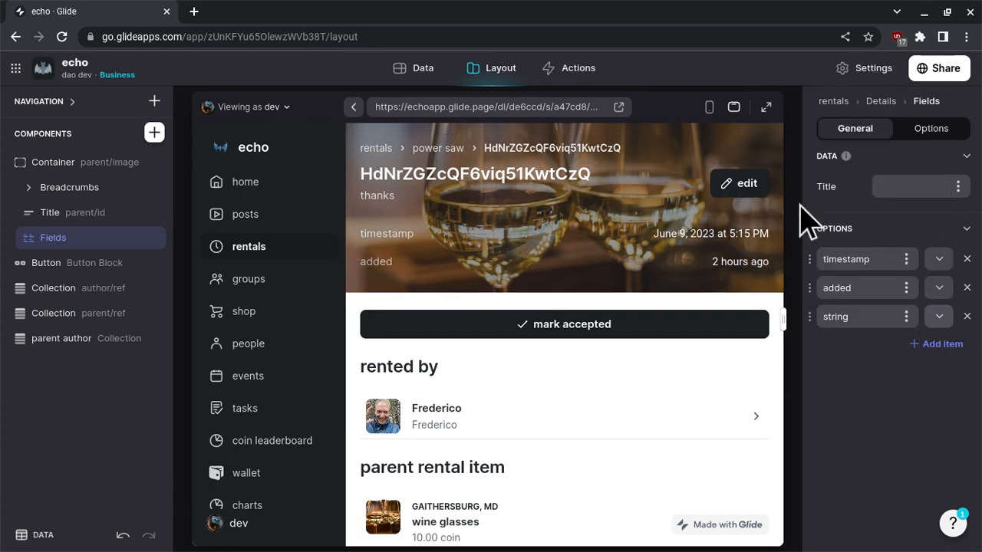
click(939, 319)
scroll(867, 264, down, 3)
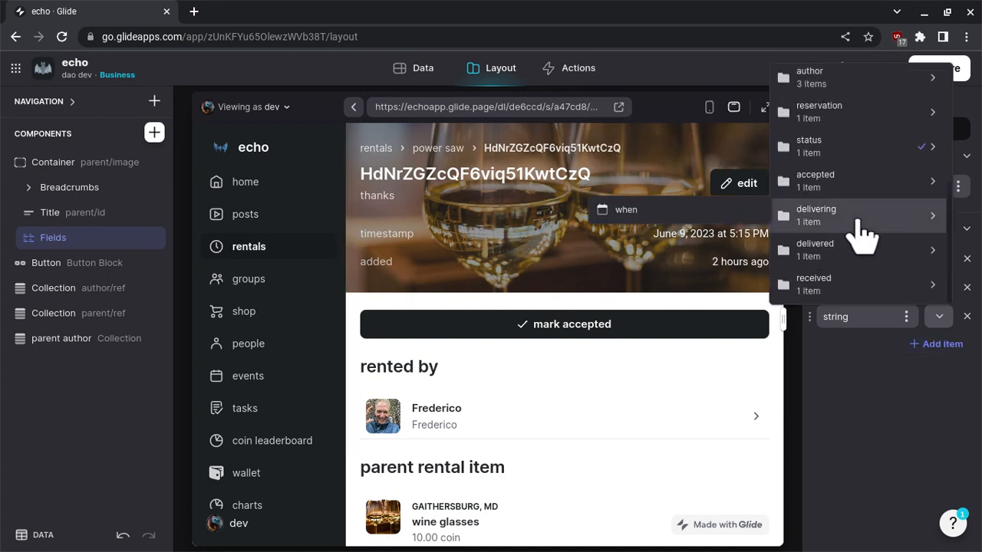
mouse_move(852, 286)
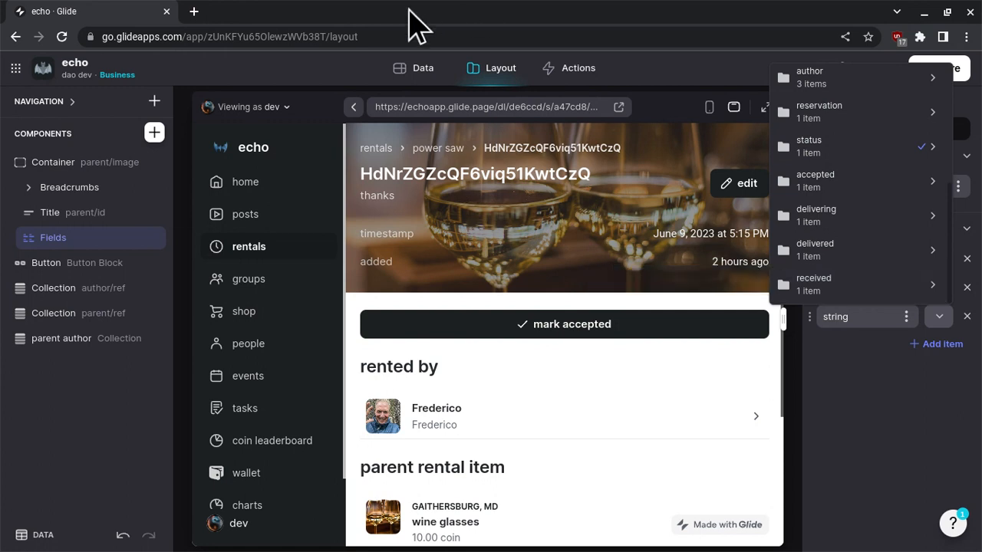
Rename the status/string column in the rental orders table to status.string.
click(415, 90)
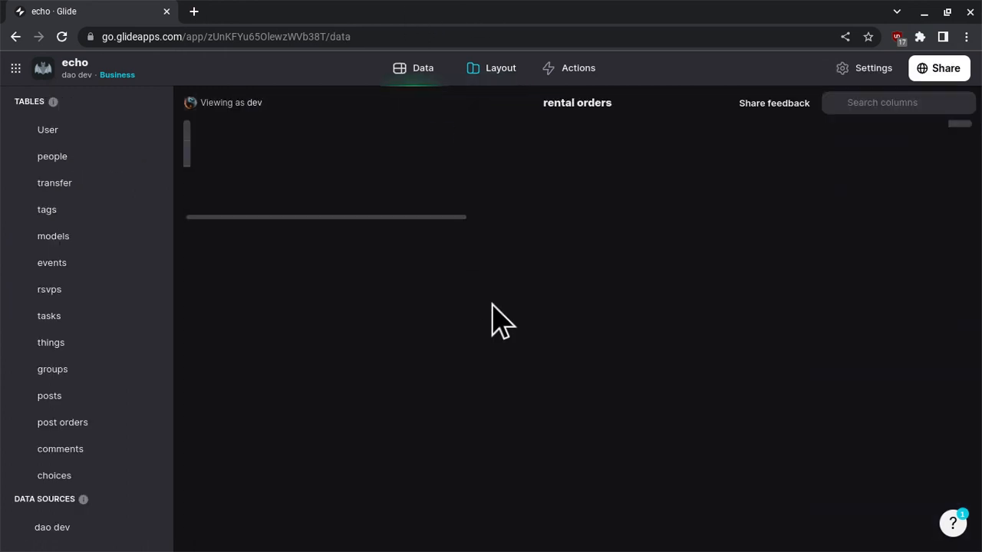
scroll(681, 184, right, 10)
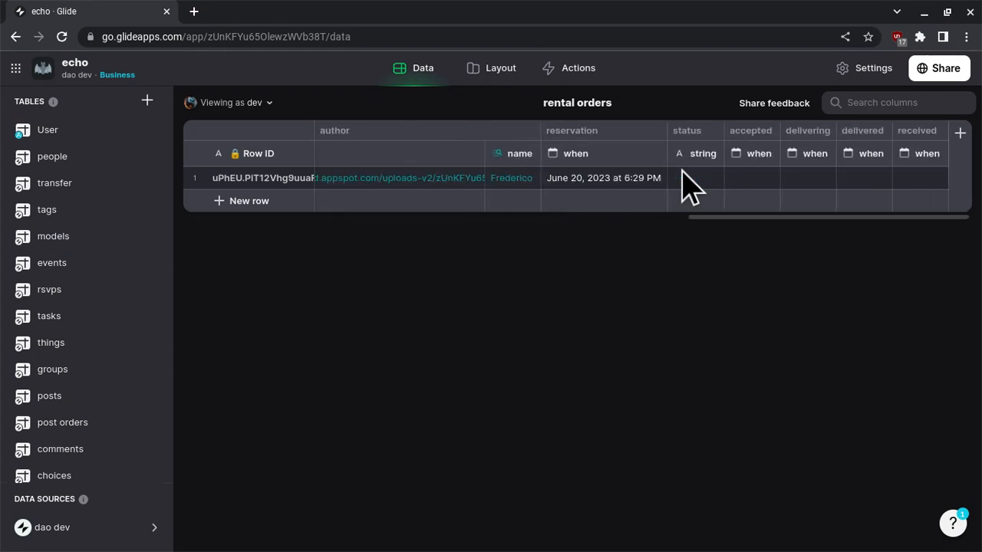
click(695, 158)
click(695, 162)
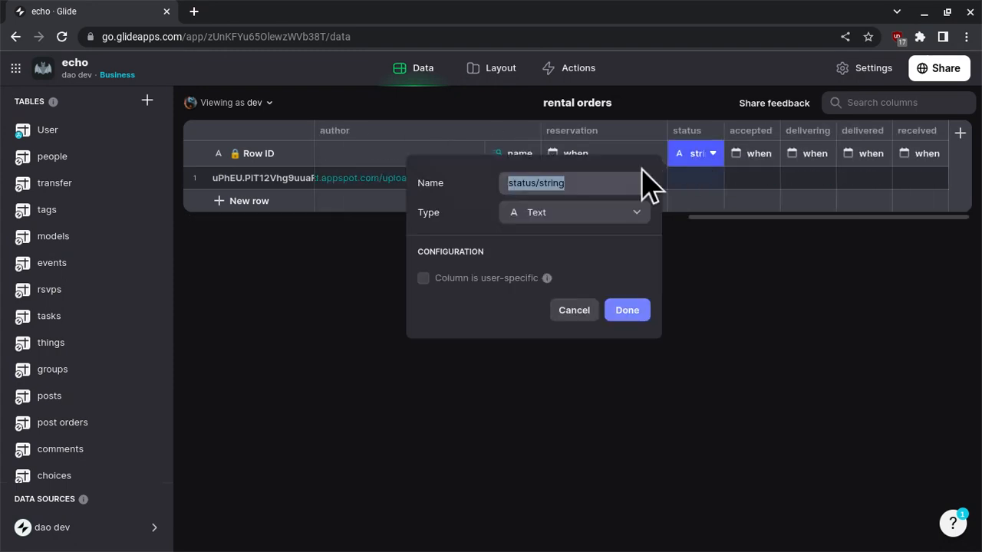
click(541, 182)
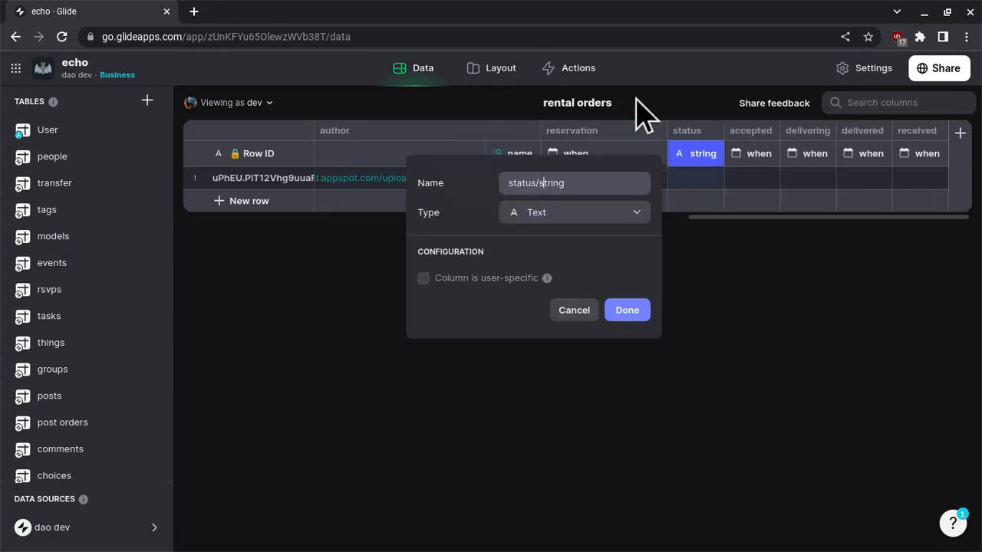
key(BackSpace)
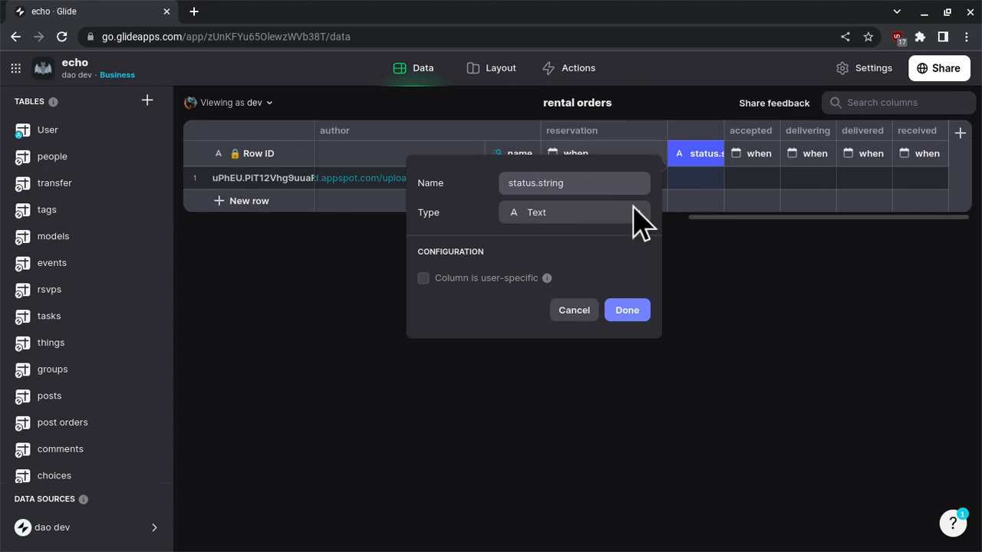
click(618, 311)
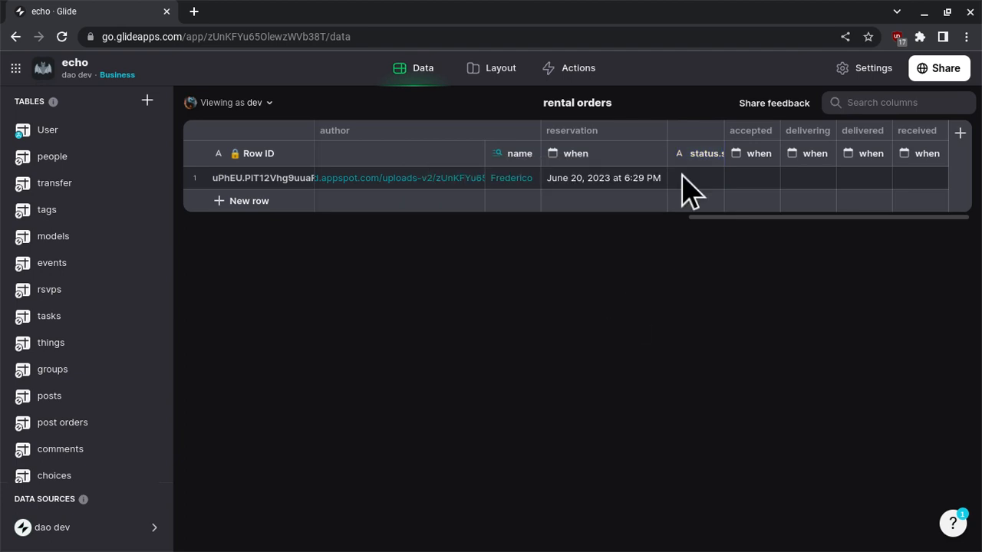
Rename the accepted/when date column in the rental orders table to "accepted when".
click(757, 156)
key(Left)
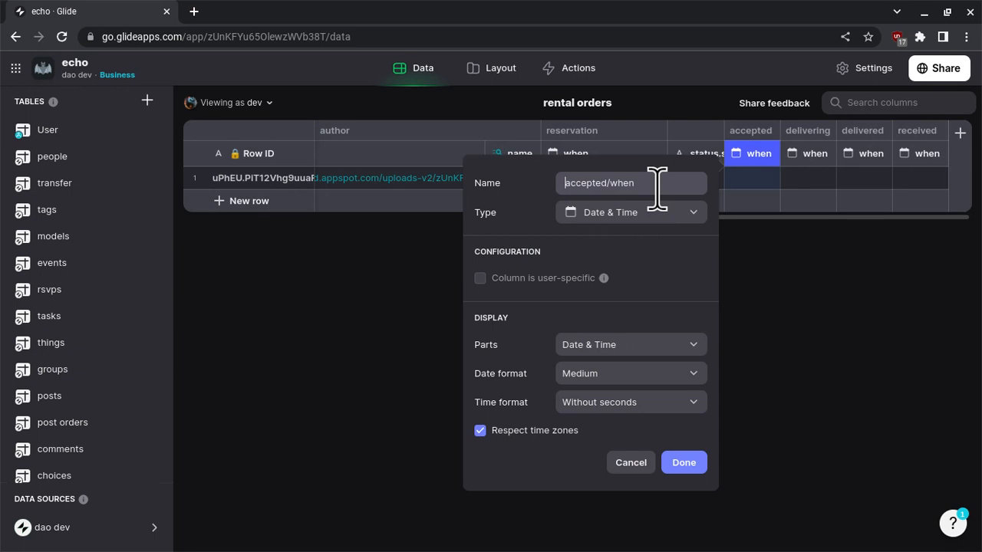
key(BackSpace)
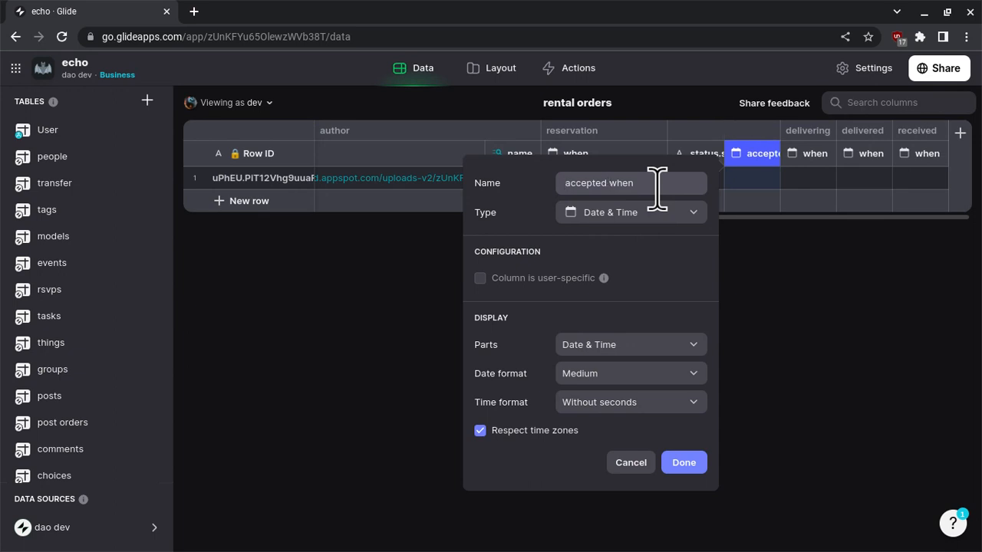
click(684, 463)
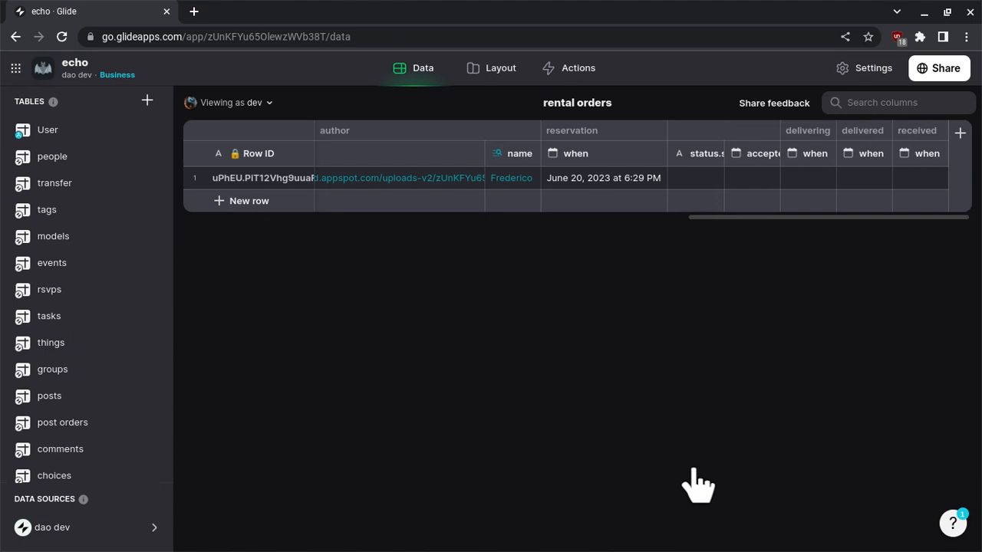
Rename the delivering/when and delivered/when columns to "delivering when" and "delivered when".
double_click(807, 162)
click(668, 184)
key(BackSpace)
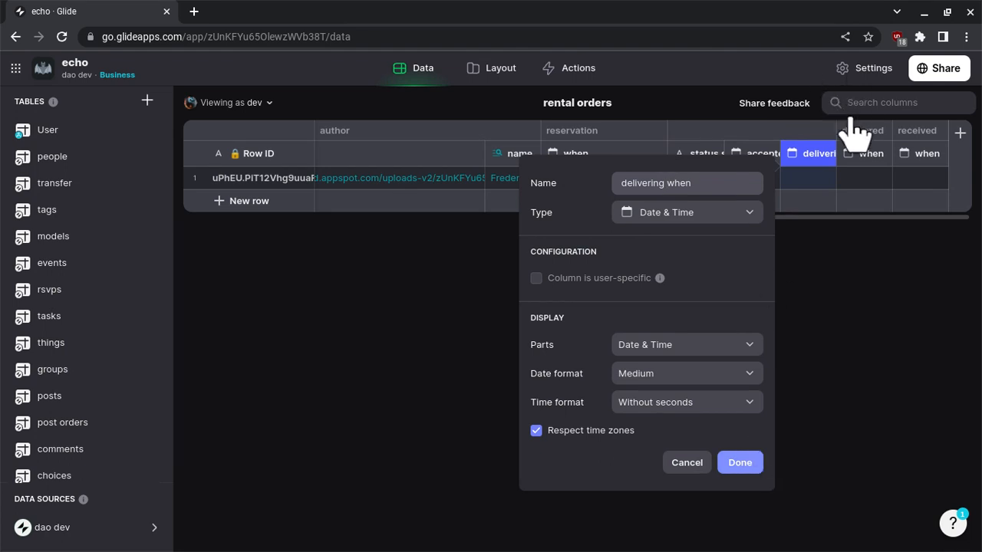
double_click(865, 162)
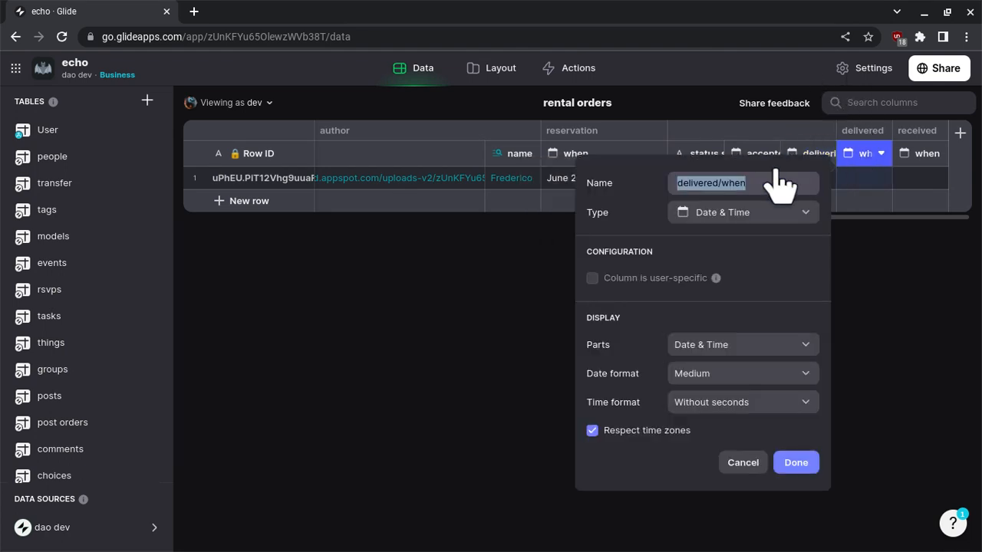
click(724, 184)
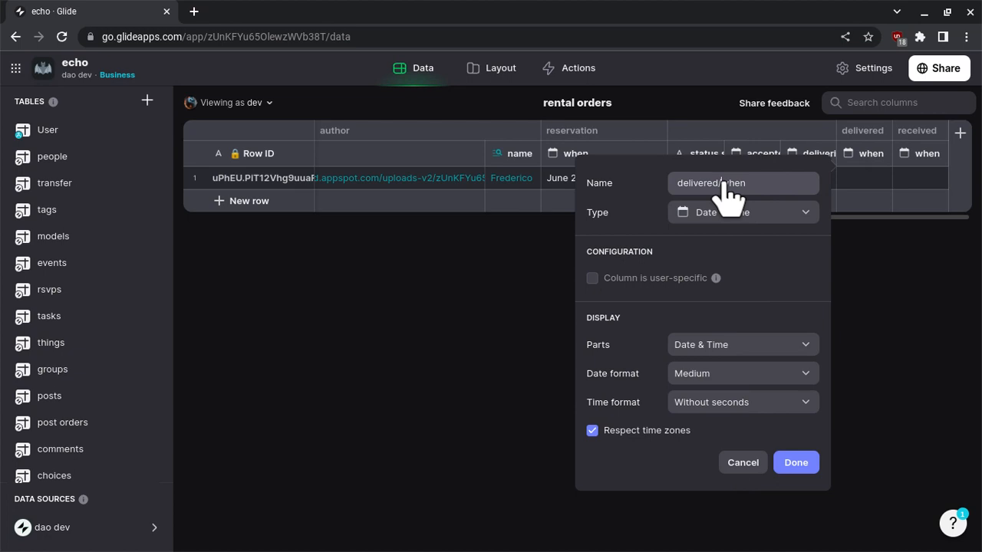
key(BackSpace)
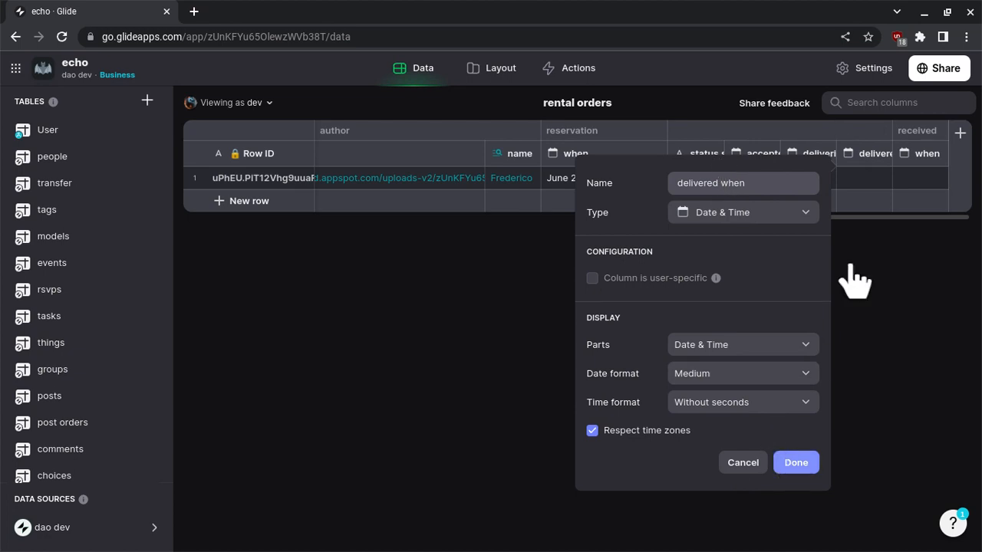
click(875, 234)
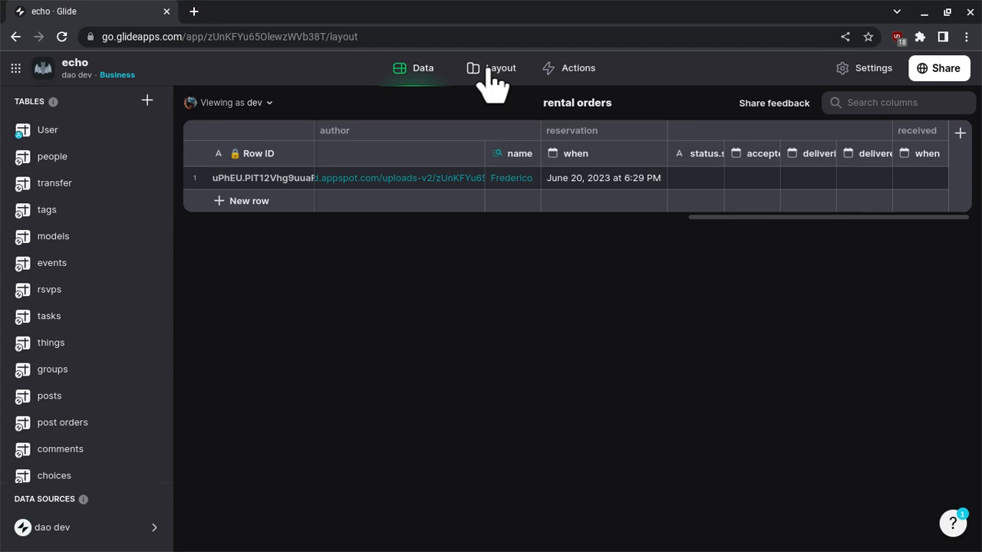
Return to the rental details layout and relabel the third Fields item as "status".
click(487, 69)
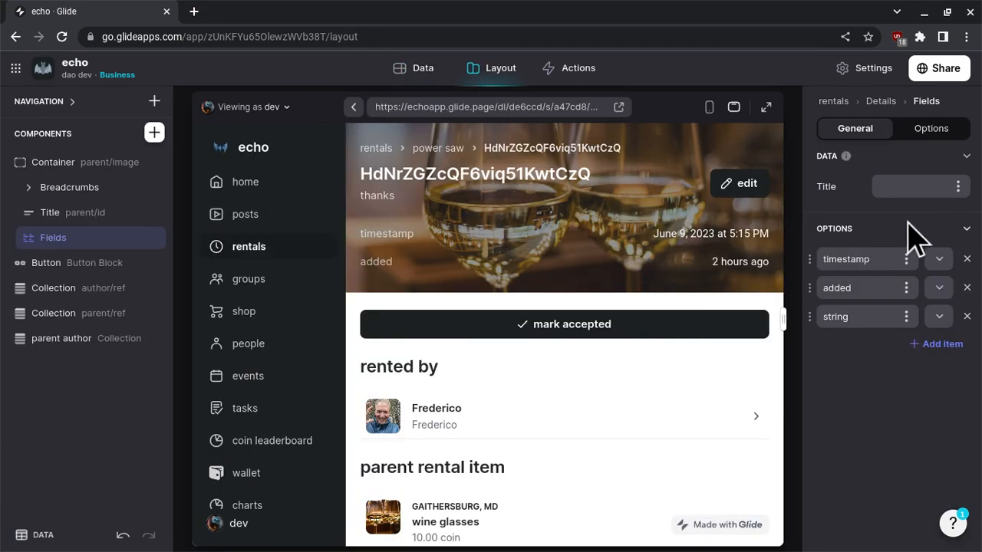
click(939, 317)
scroll(851, 268, down, 5)
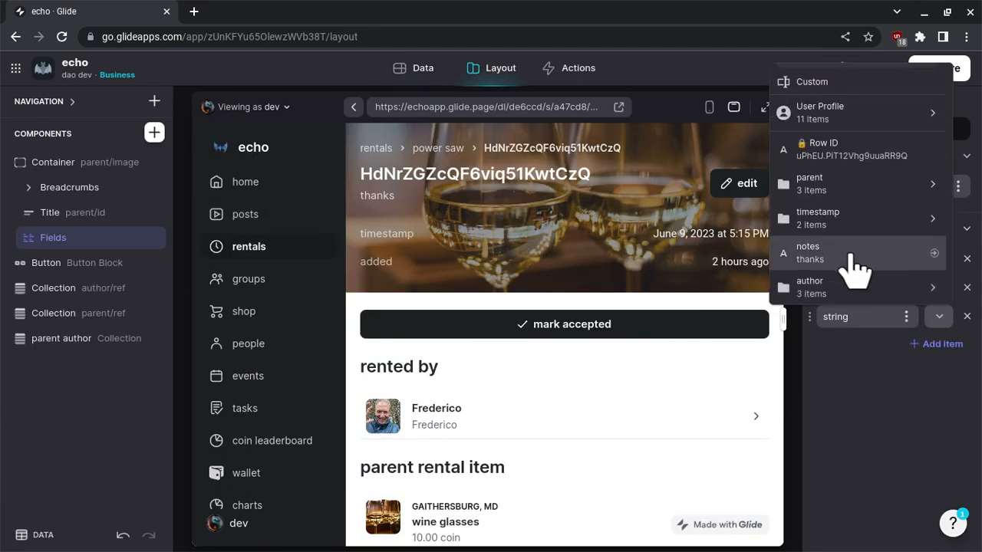
double_click(842, 316)
text(status)
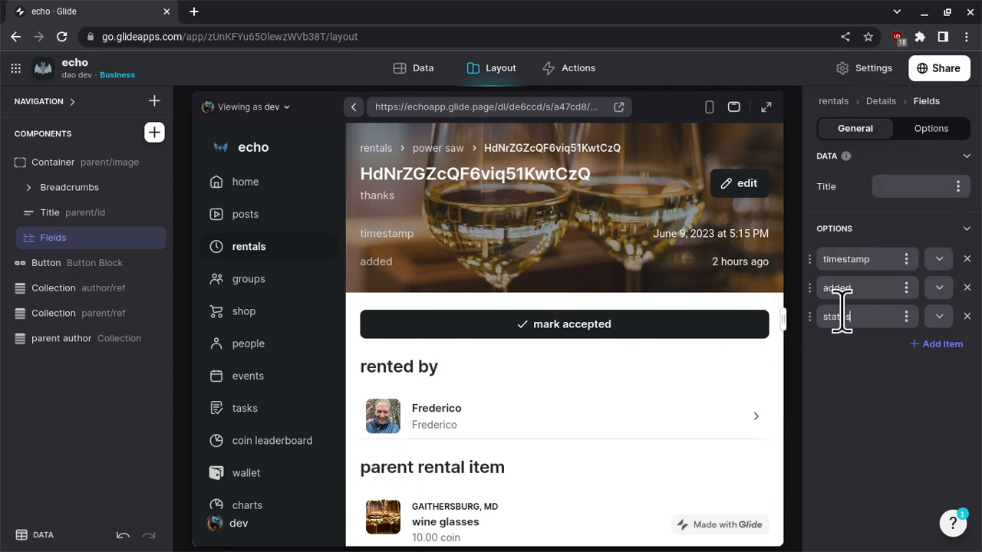
Add a Fields item below status that shows the accepted when column.
click(939, 346)
click(939, 345)
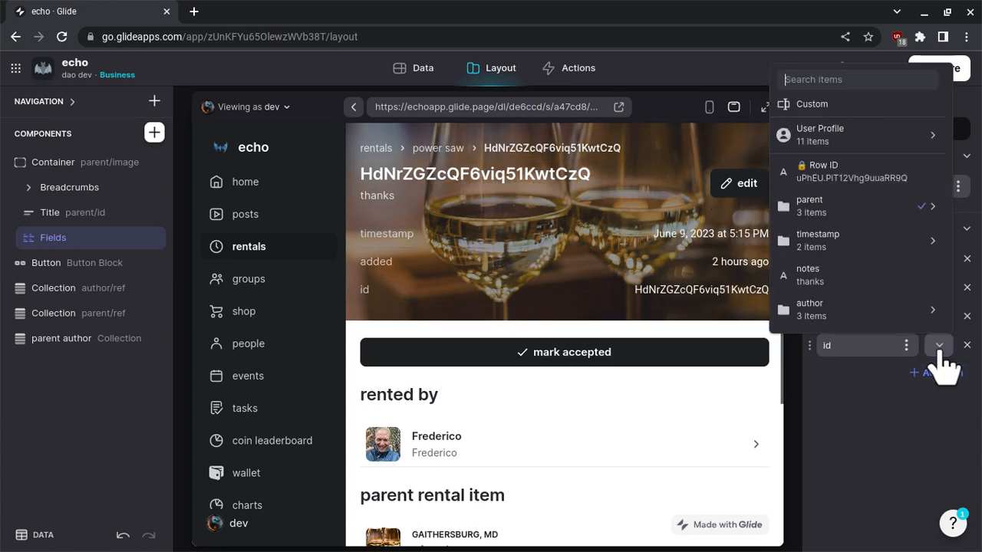
scroll(870, 265, down, 2)
scroll(871, 265, down, 1)
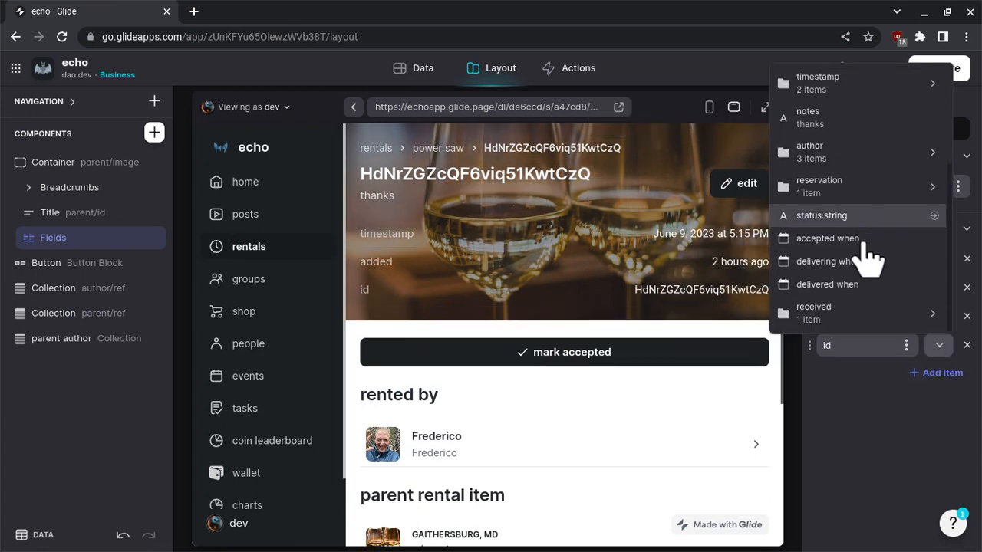
click(863, 240)
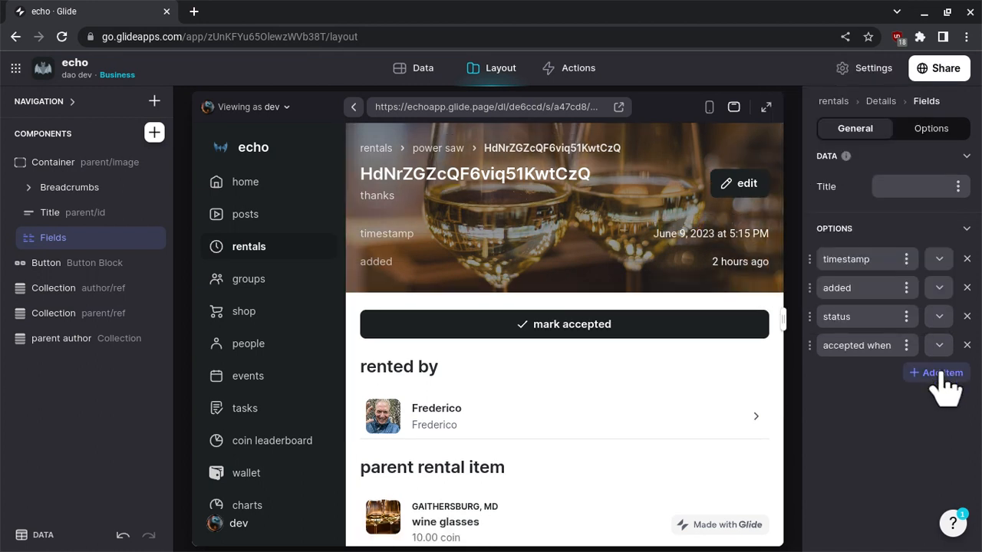
Add another Fields item below accepted when that shows the delivering when column.
click(939, 374)
click(939, 375)
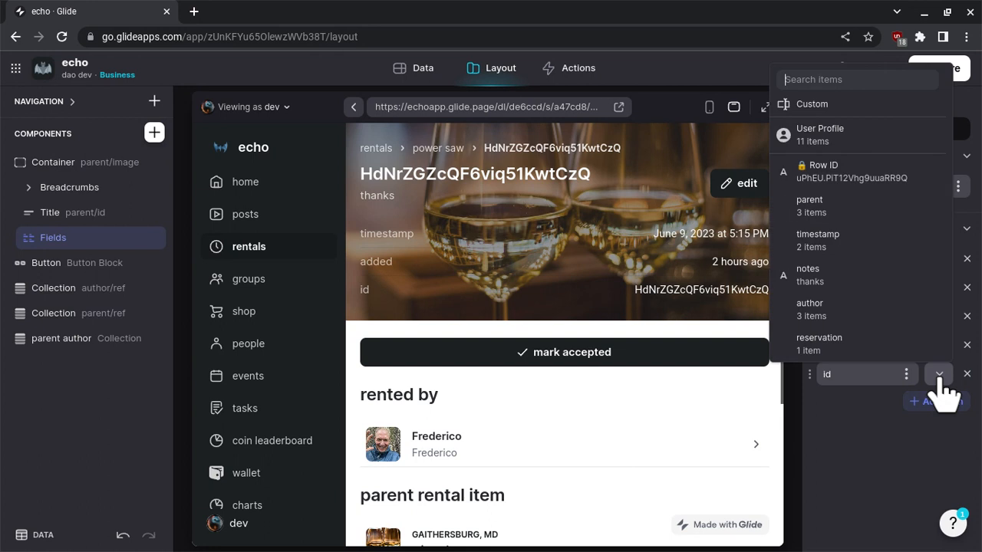
scroll(909, 354, down, 3)
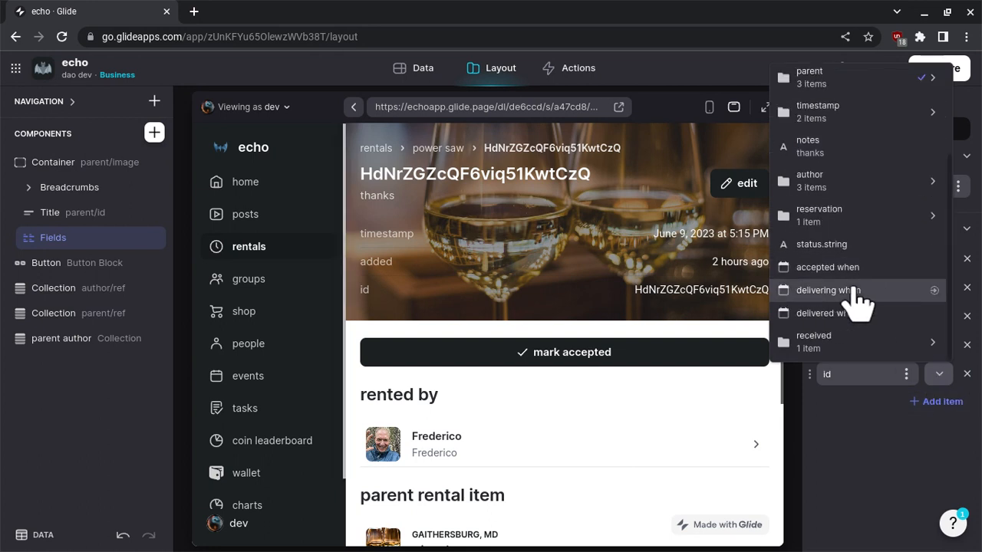
click(828, 290)
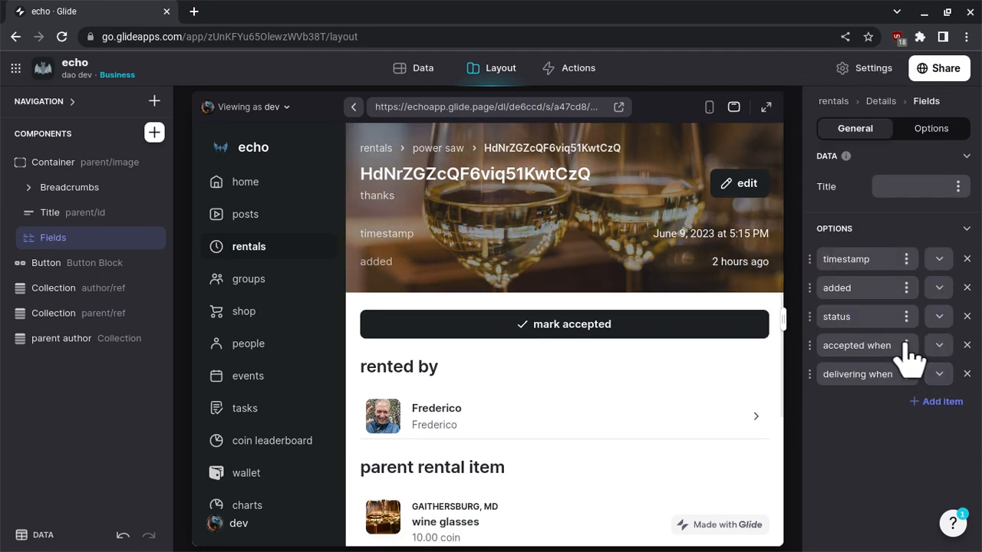
Add a Fields item below delivering when that shows the delivered when column.
click(948, 403)
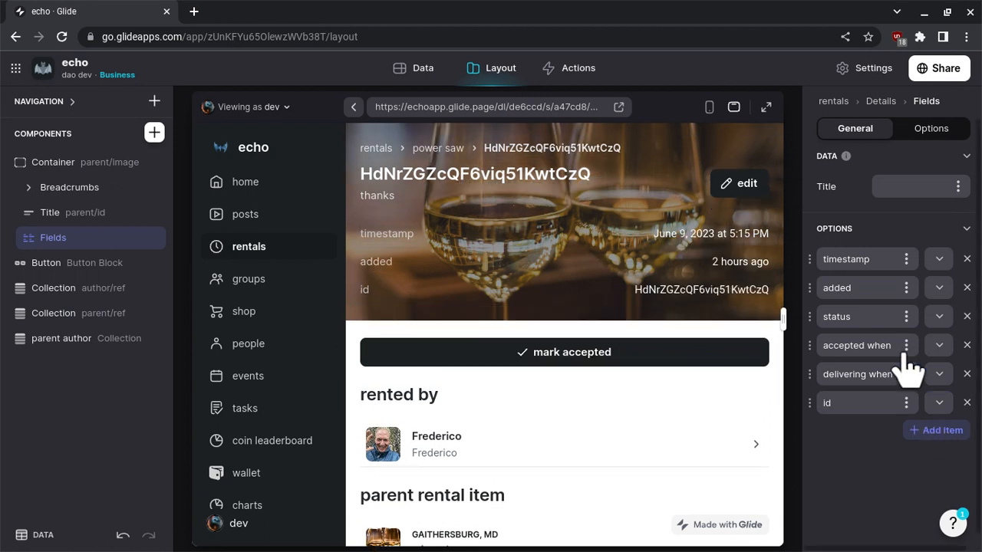
click(943, 406)
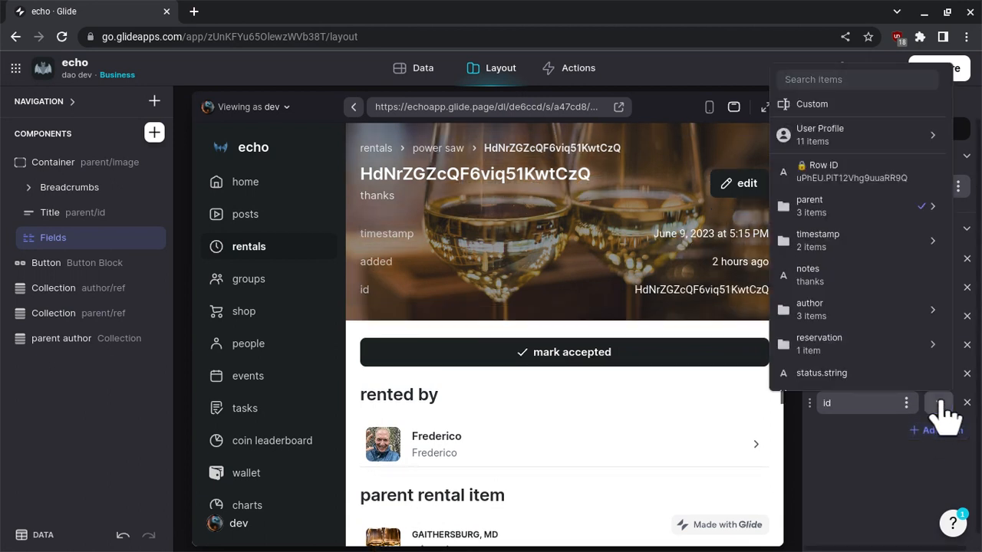
scroll(877, 350, down, 3)
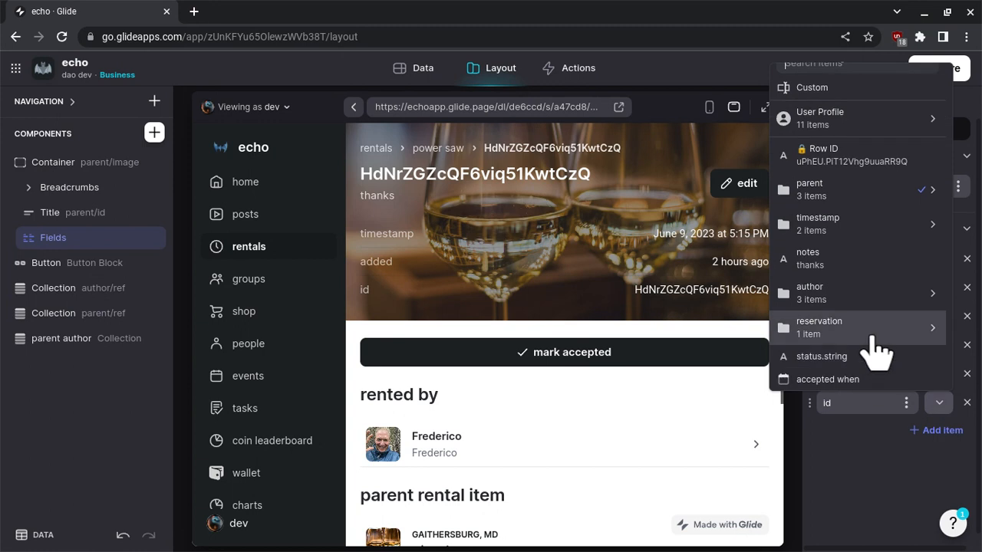
click(877, 351)
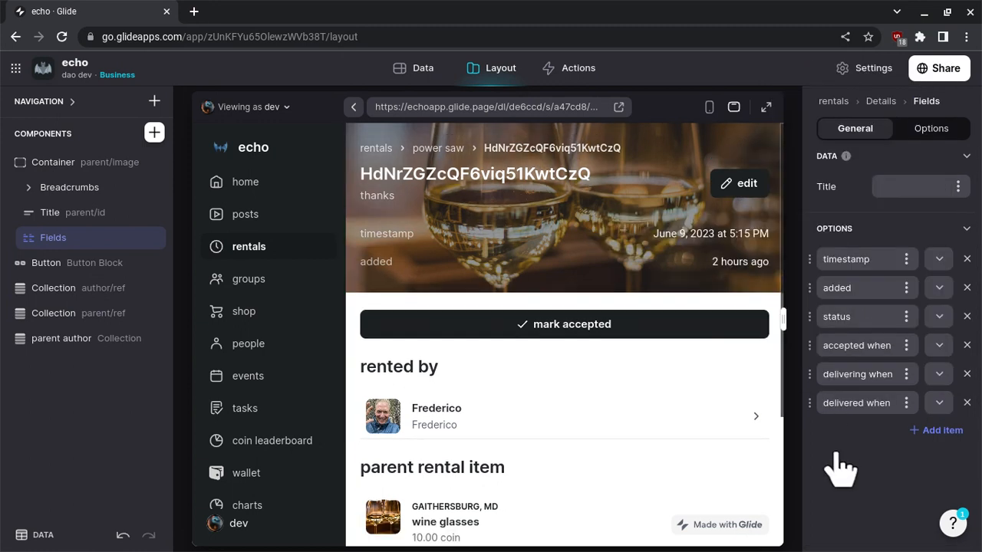
Mark the wine glasses reservation as accepted in the app preview.
click(479, 331)
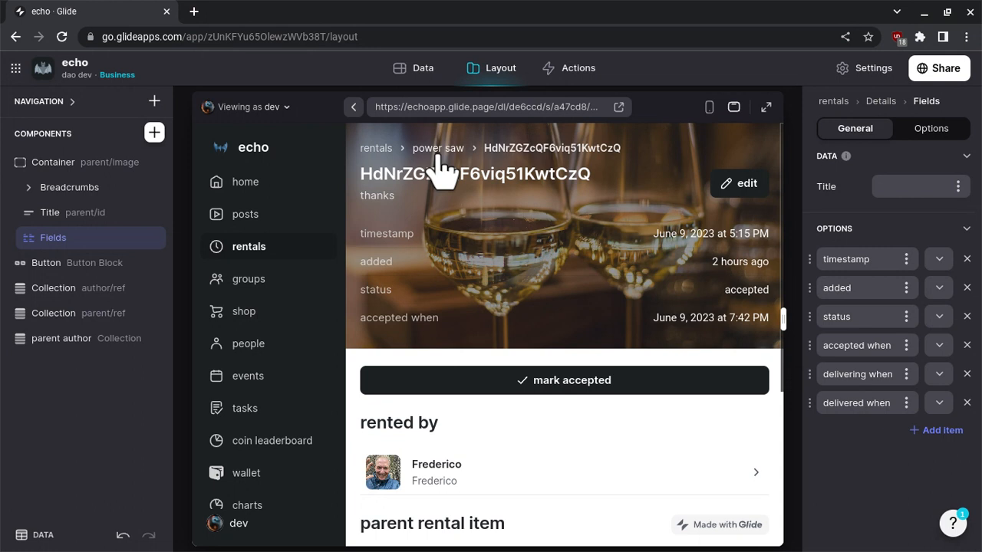
scroll(219, 330, down, 2)
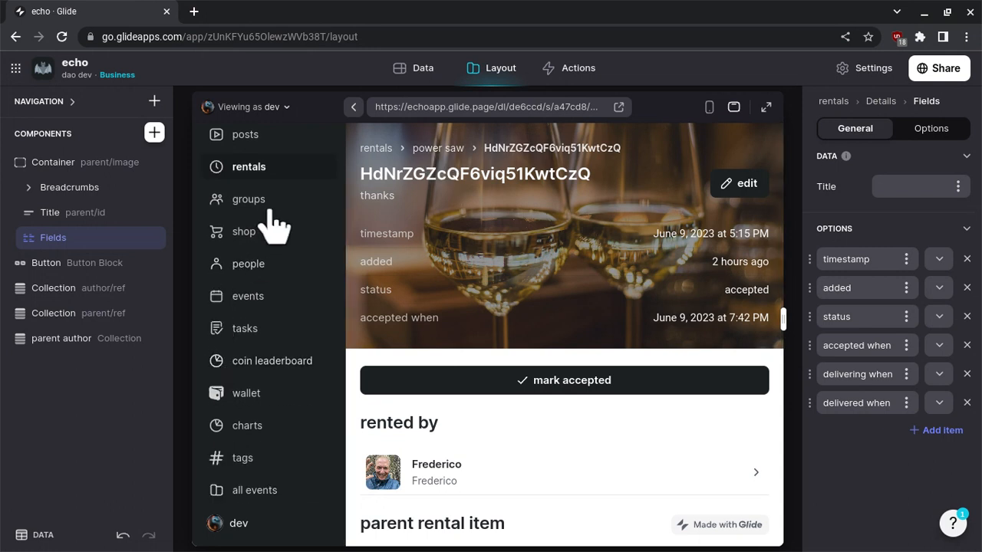
scroll(282, 221, up, 2)
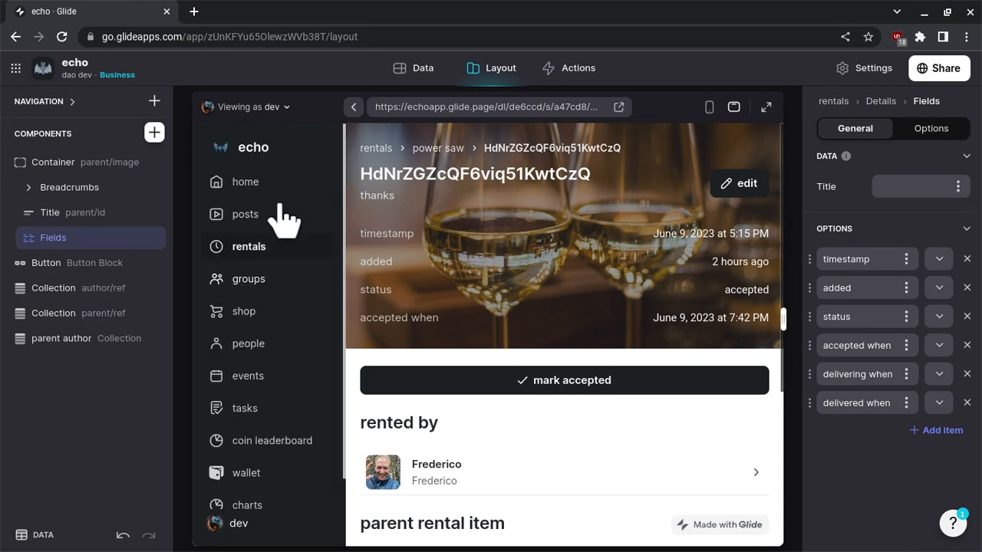
Add a new navigation screen from the rental orders table.
click(155, 134)
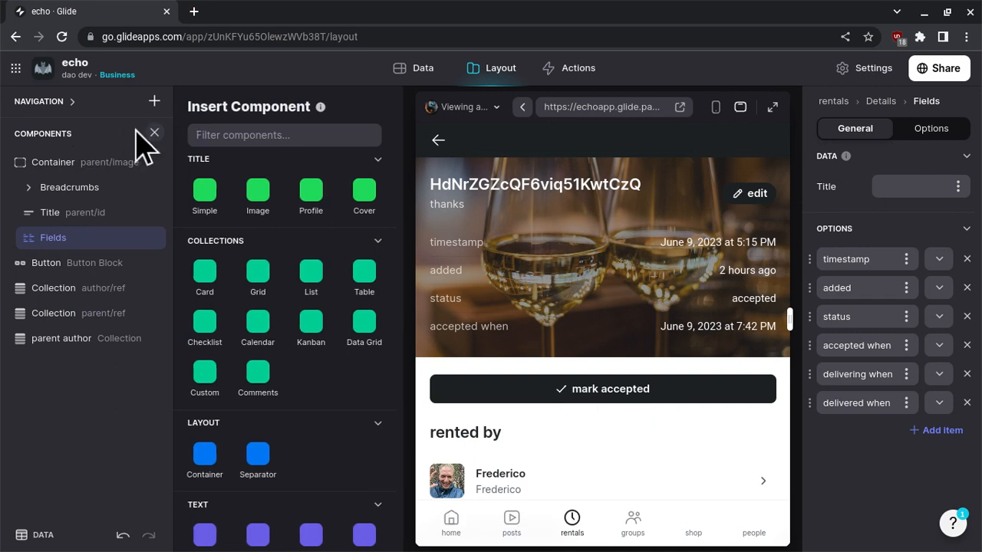
click(154, 133)
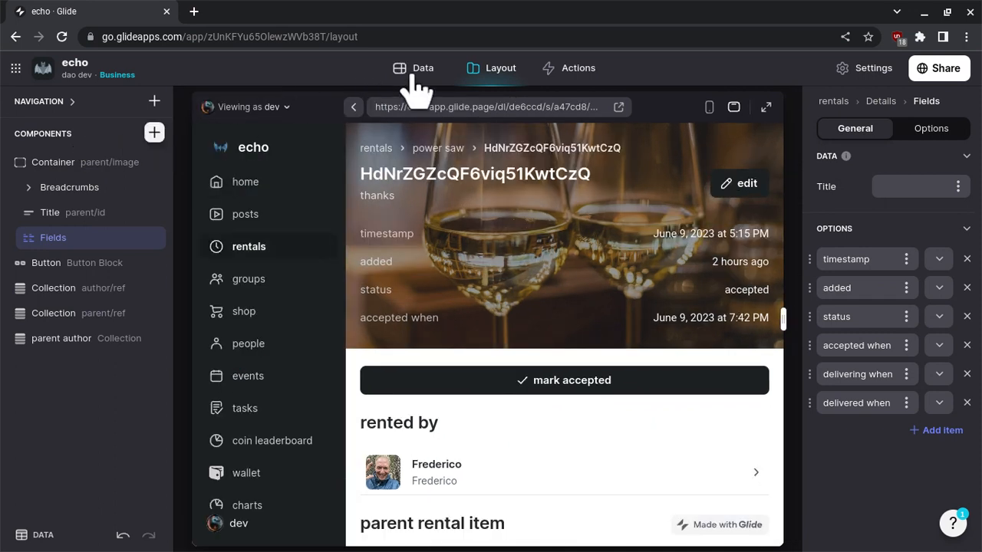
click(154, 101)
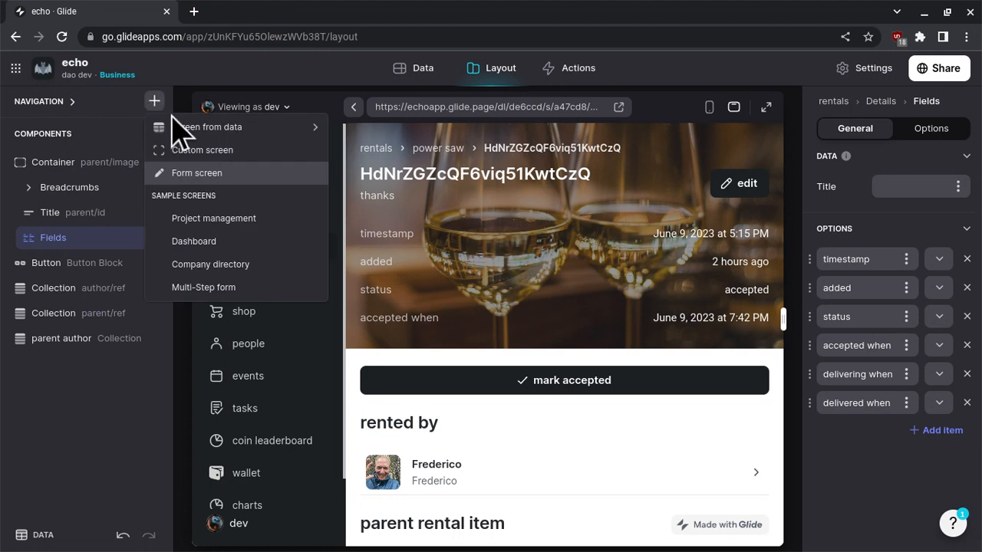
mouse_move(202, 129)
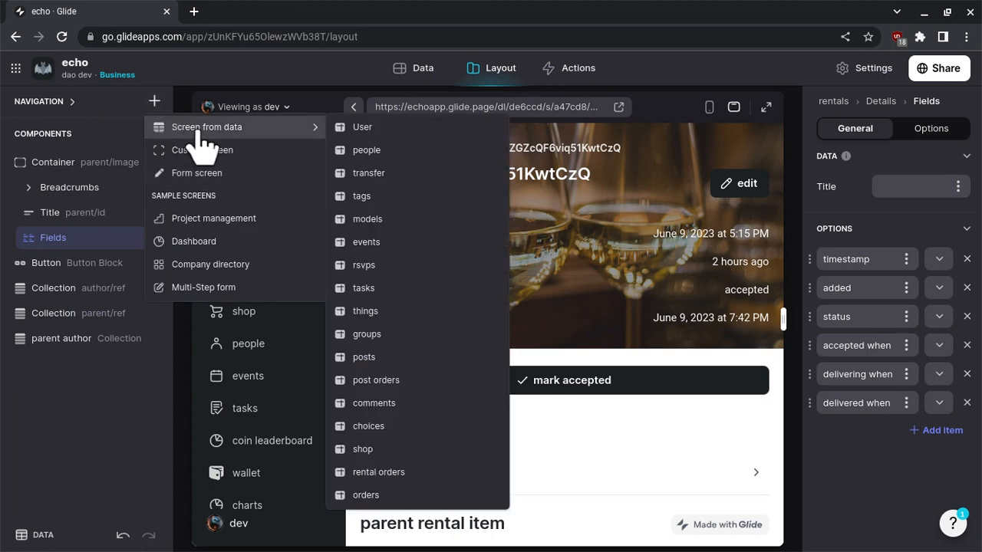
click(369, 472)
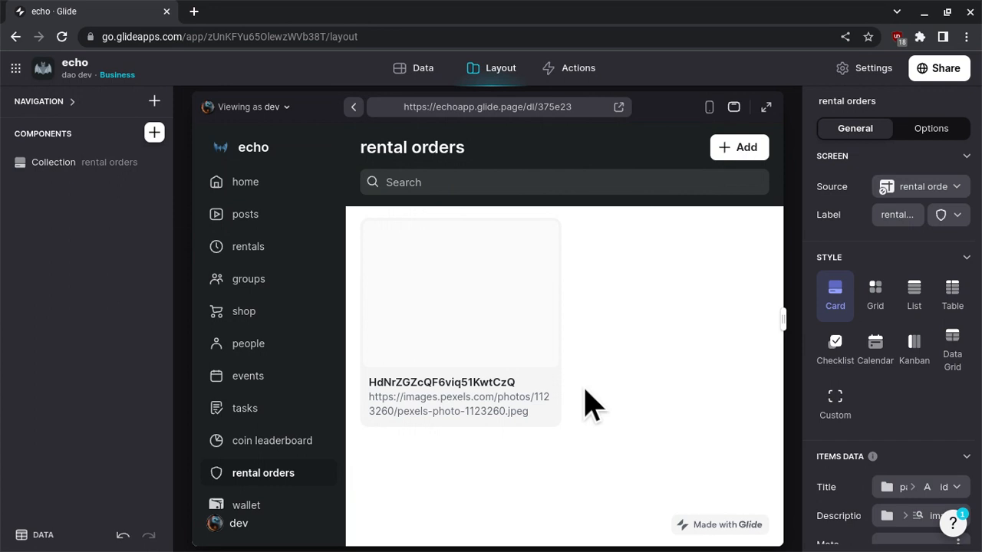
Set the title of the rental orders cards to the initial timestamp column.
scroll(851, 340, down, 4)
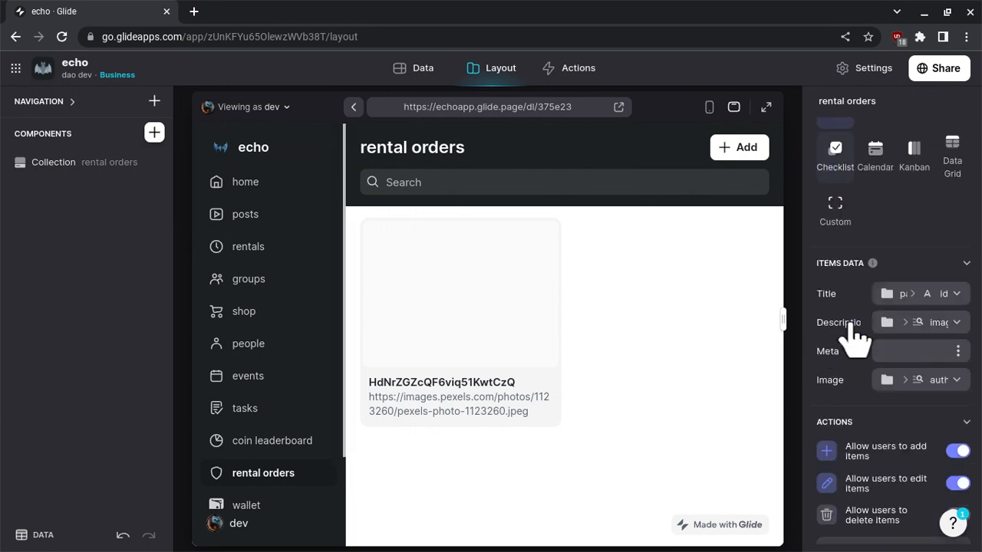
click(932, 241)
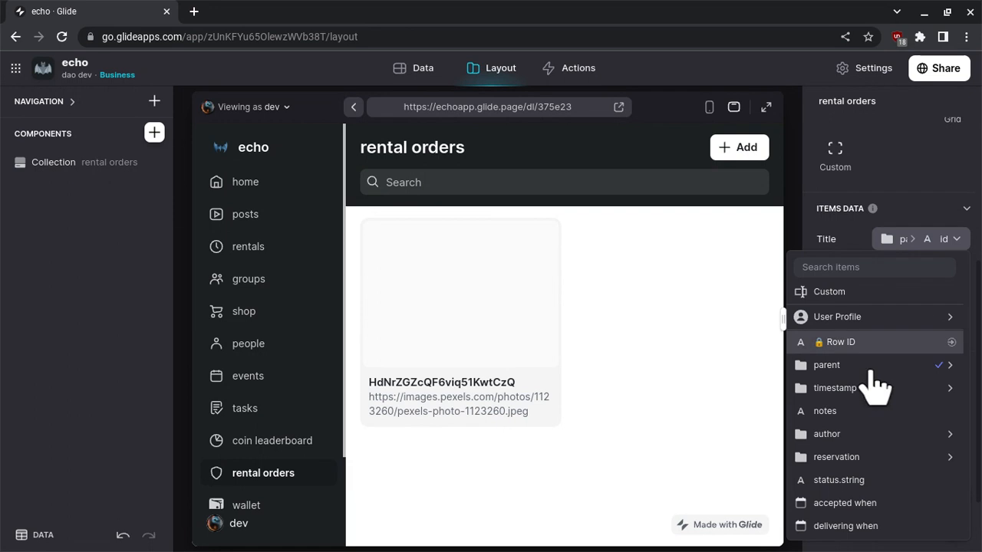
scroll(877, 384, down, 1)
mouse_move(869, 330)
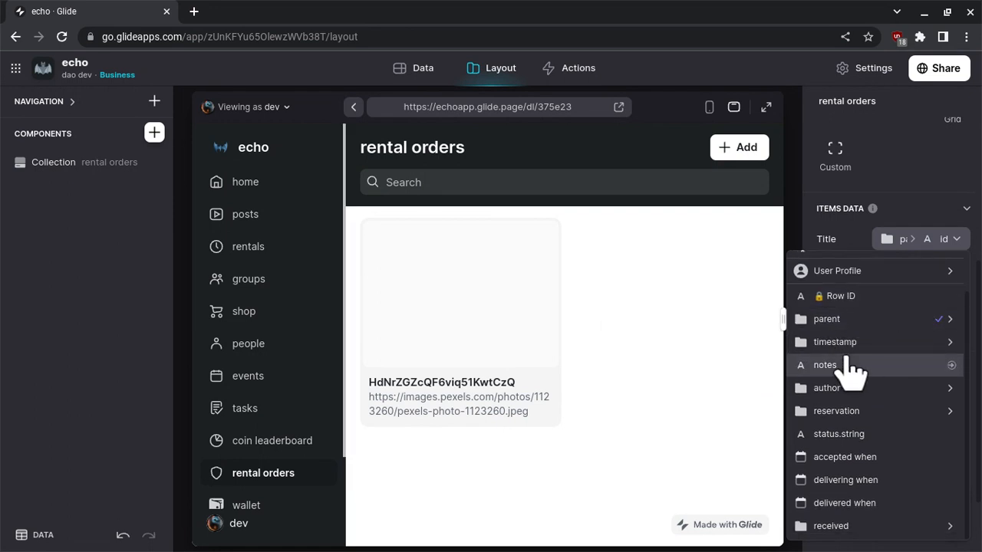
mouse_move(875, 353)
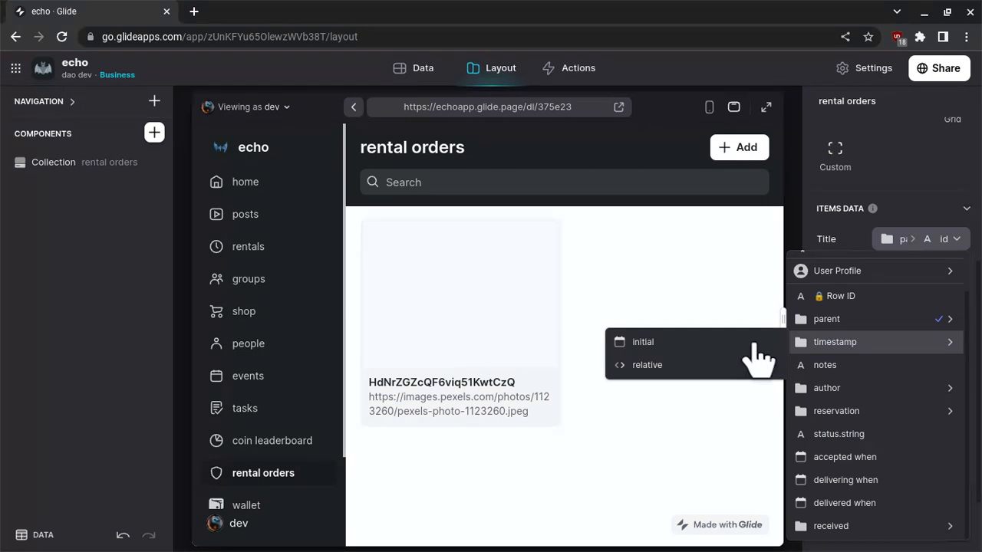
click(886, 343)
Set the rental orders cards' meta to the author name and their image to the parent image.
click(957, 299)
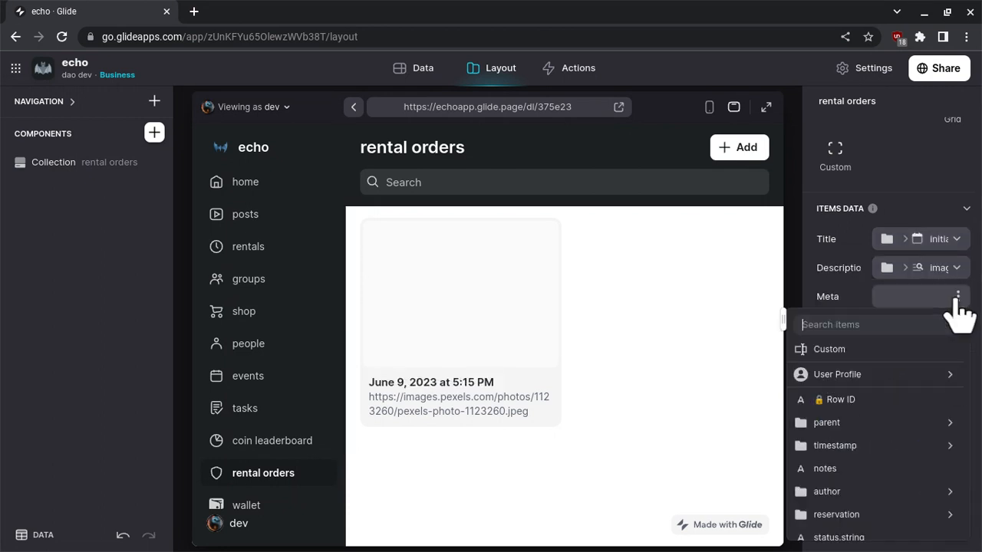
scroll(877, 438, down, 1)
mouse_move(876, 415)
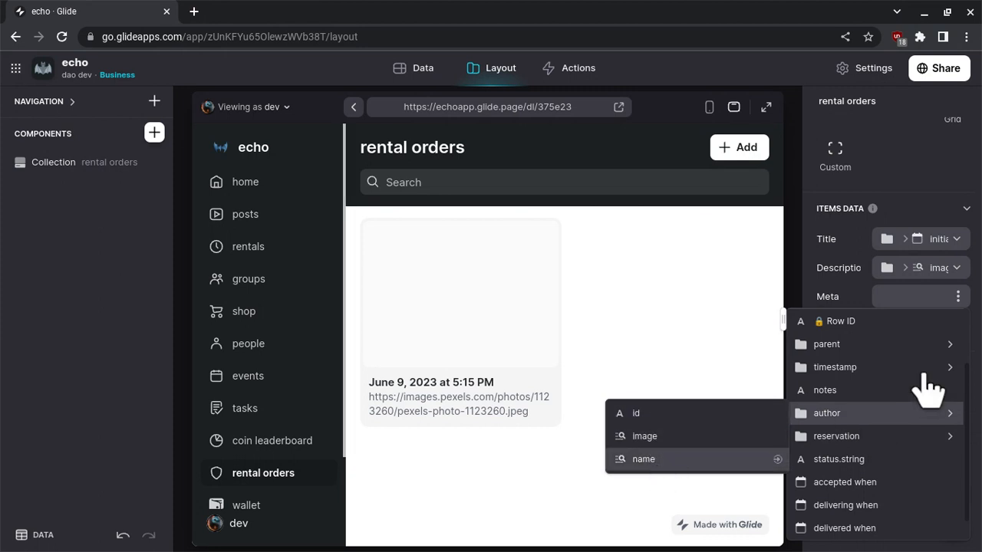
click(936, 326)
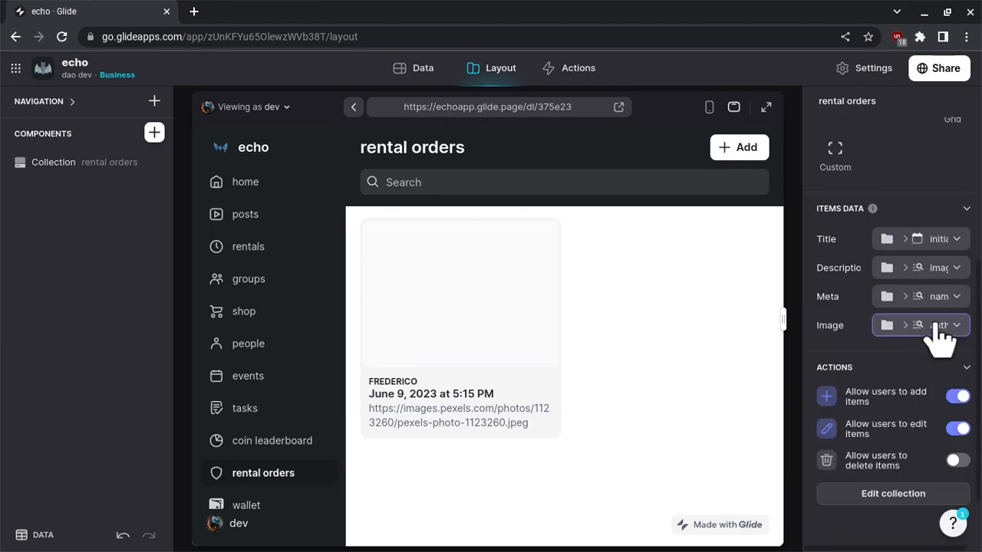
mouse_move(863, 192)
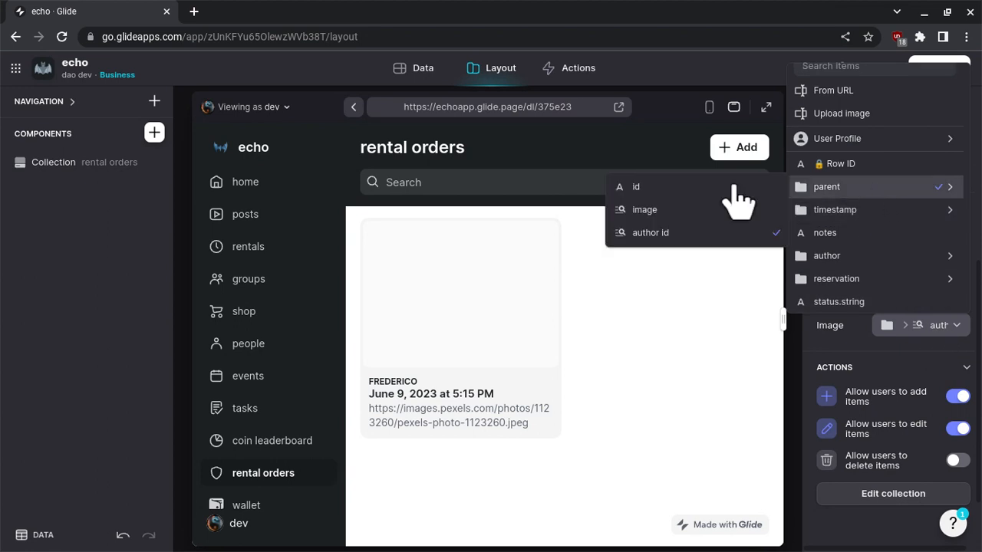
click(709, 217)
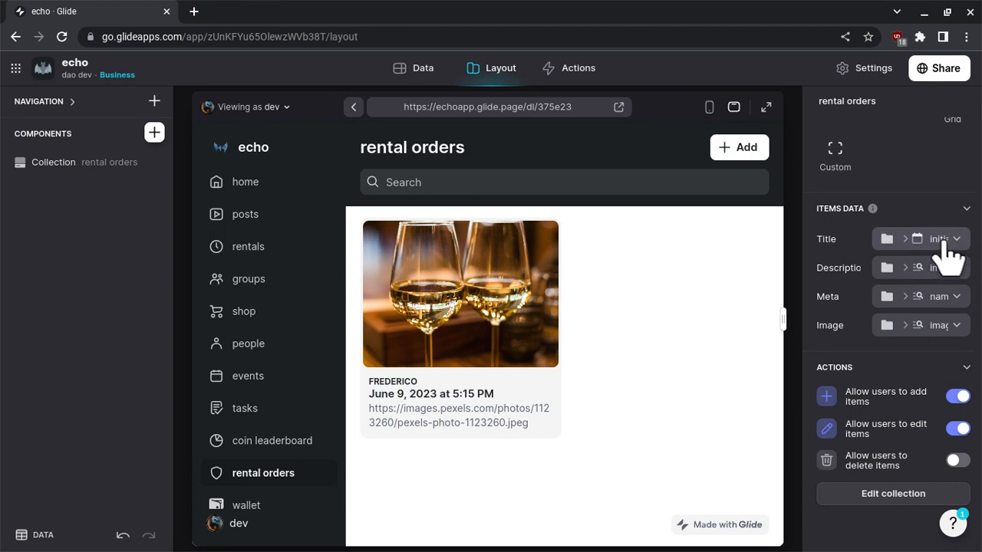
Duplicate the parent image column in the rental orders table and name the copy "parent/name".
click(943, 241)
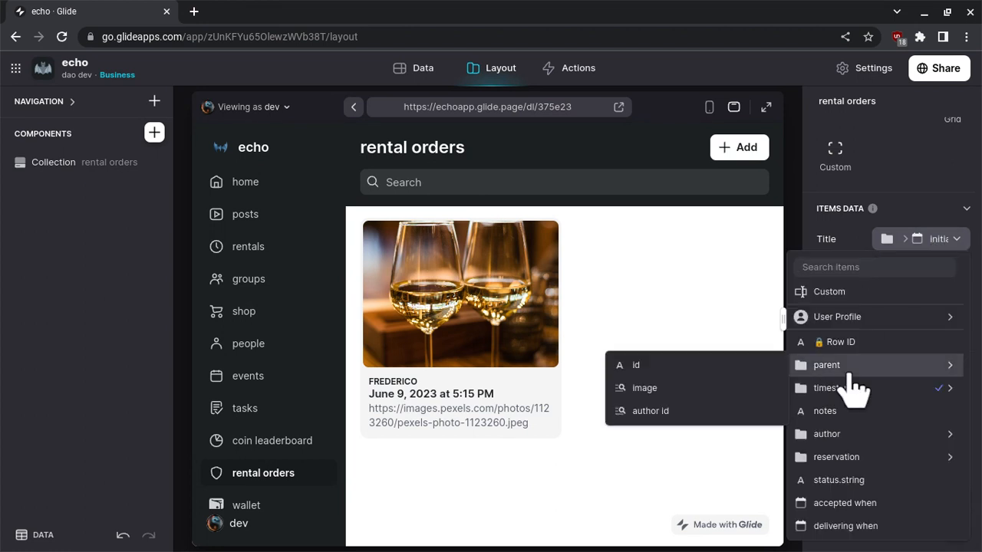
click(433, 85)
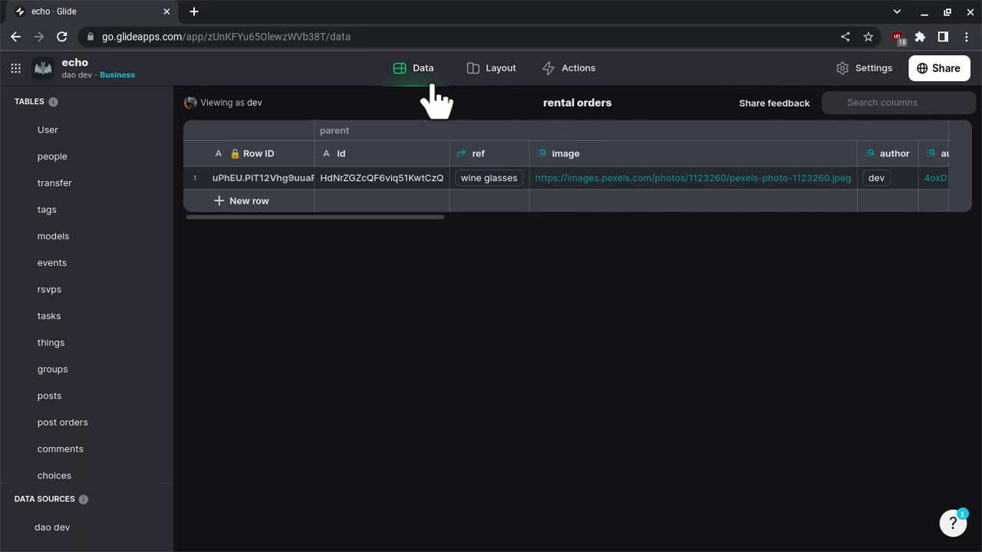
mouse_move(497, 160)
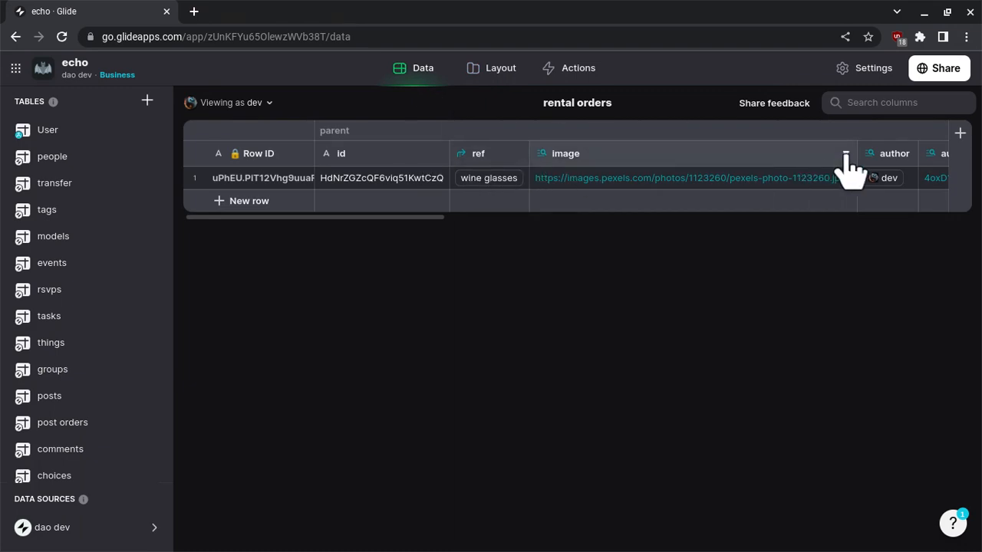
click(784, 155)
click(786, 204)
drag(732, 184, 817, 188)
text(name)
click(785, 223)
click(786, 223)
Point the parent/name lookup at the name column in the main group of parent/ref and save it.
click(767, 296)
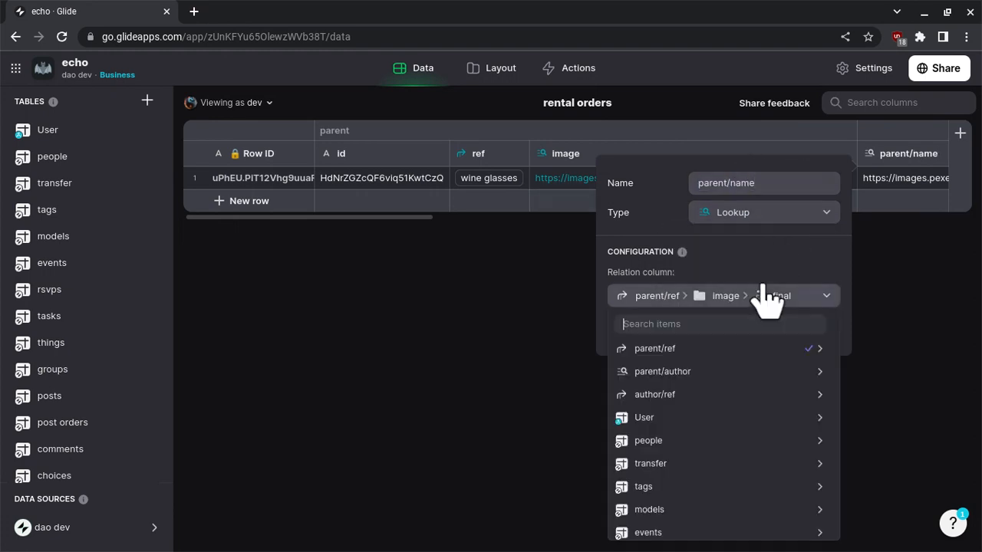
mouse_move(715, 356)
mouse_move(470, 373)
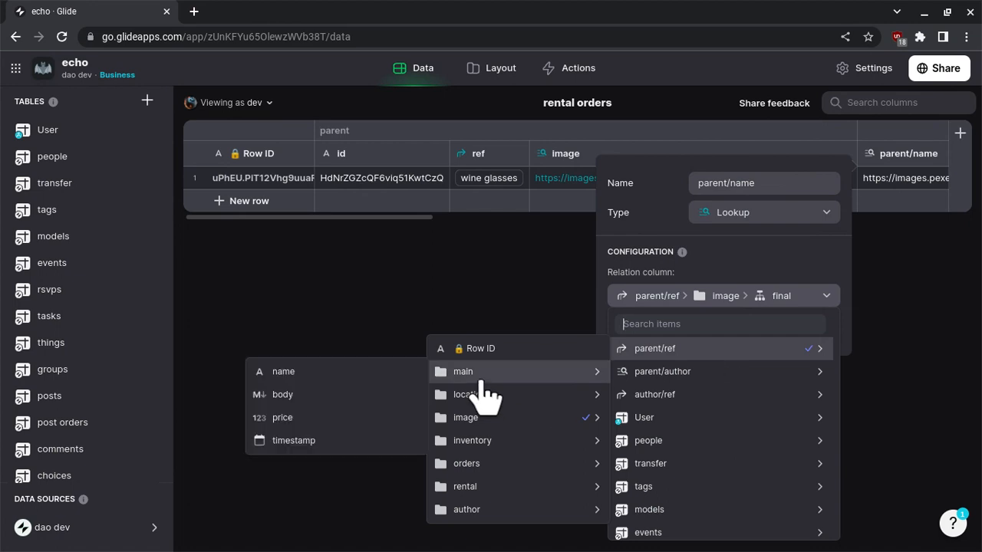
click(326, 370)
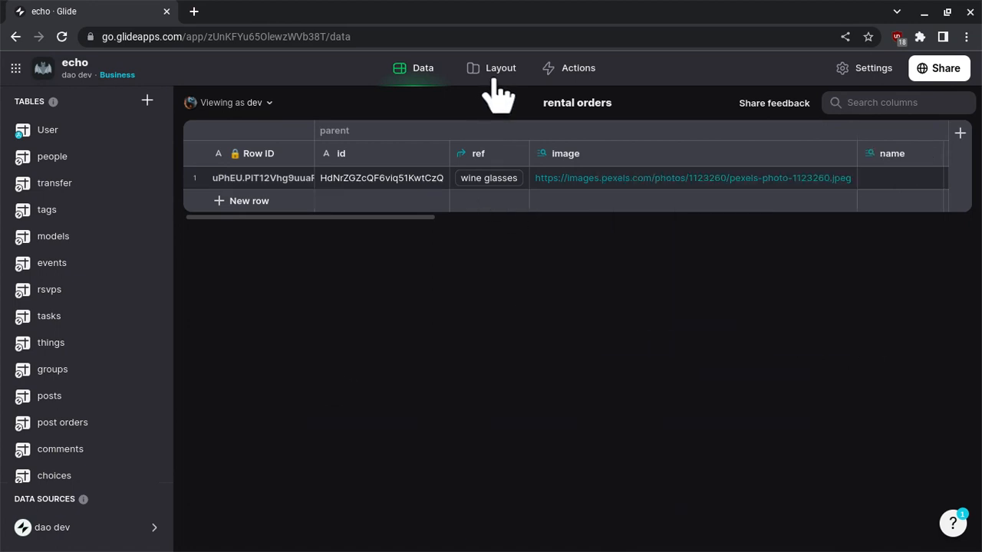
Return to the rental orders layout and set the cards' title to the parent name column.
click(492, 80)
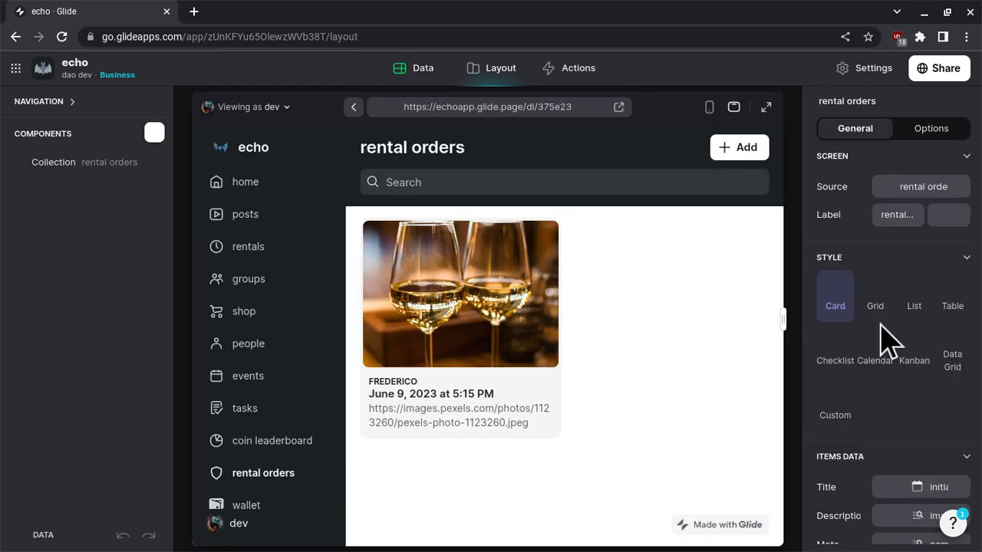
scroll(890, 337, down, 2)
click(914, 326)
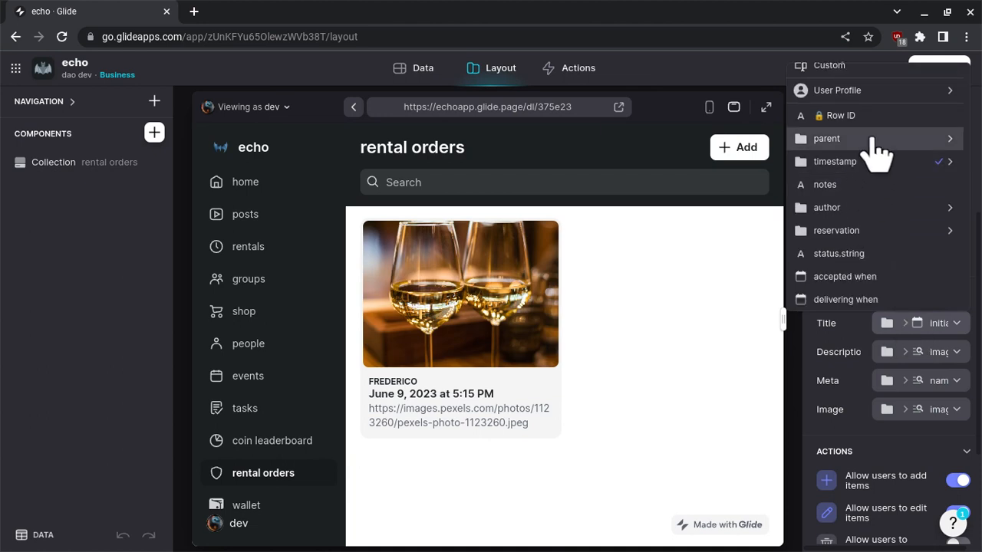
mouse_move(871, 141)
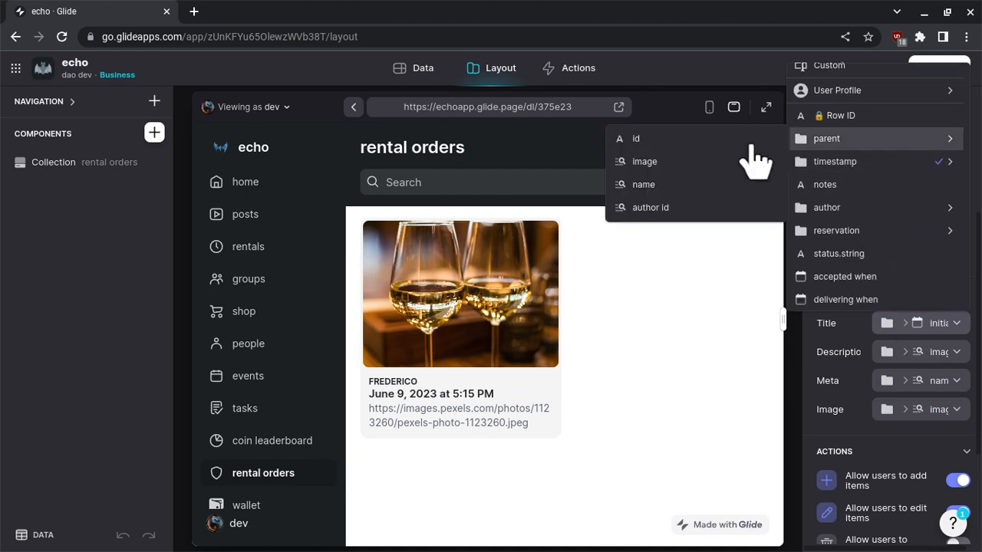
click(645, 185)
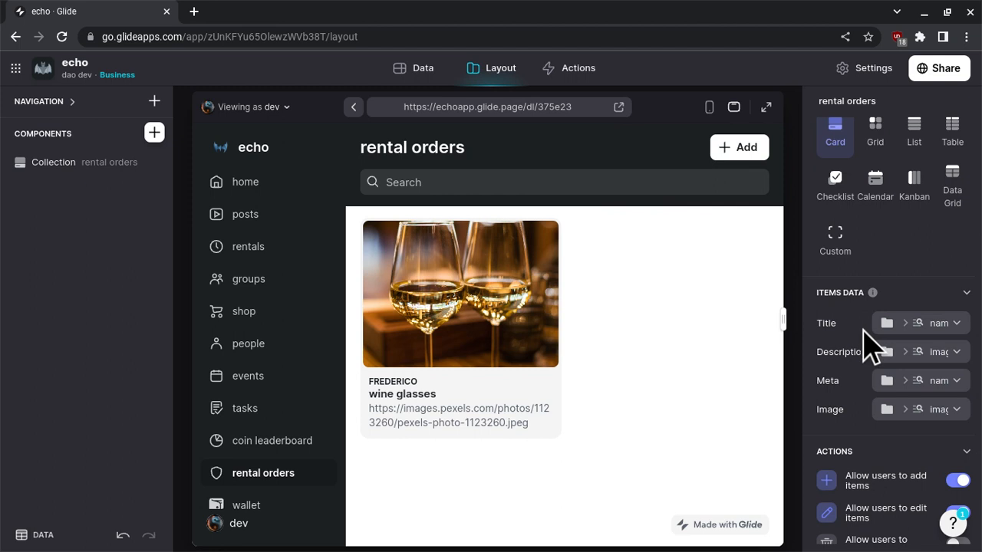
click(937, 382)
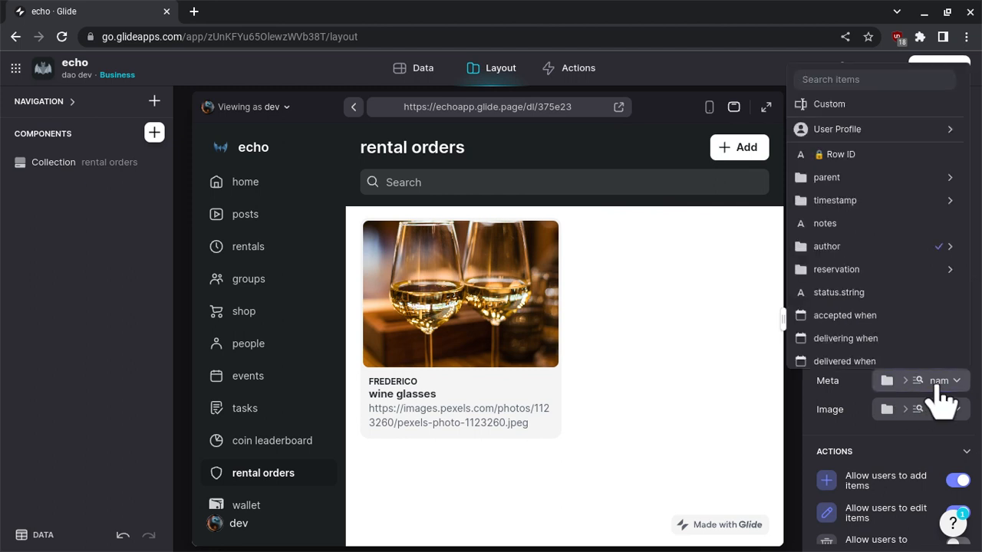
scroll(872, 253, down, 1)
mouse_move(879, 227)
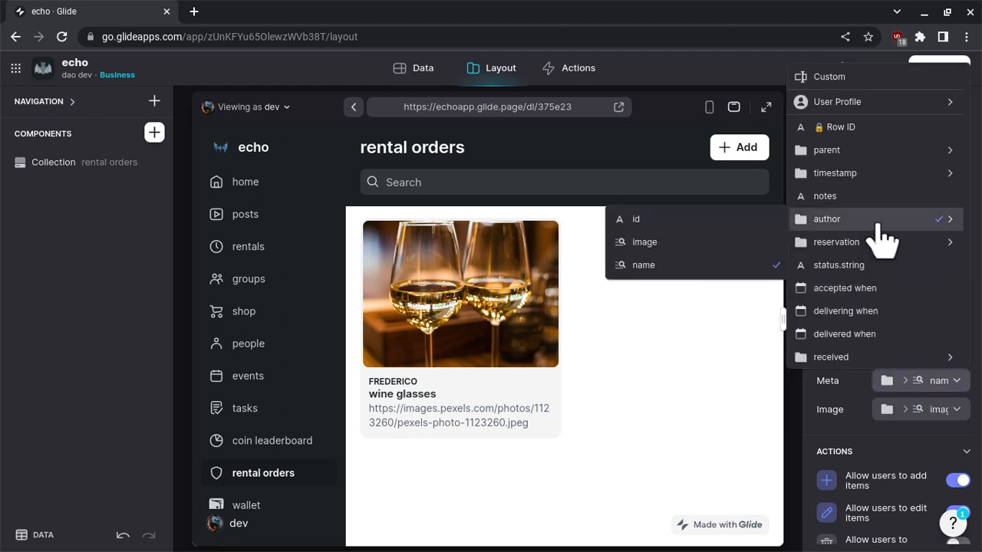
click(723, 395)
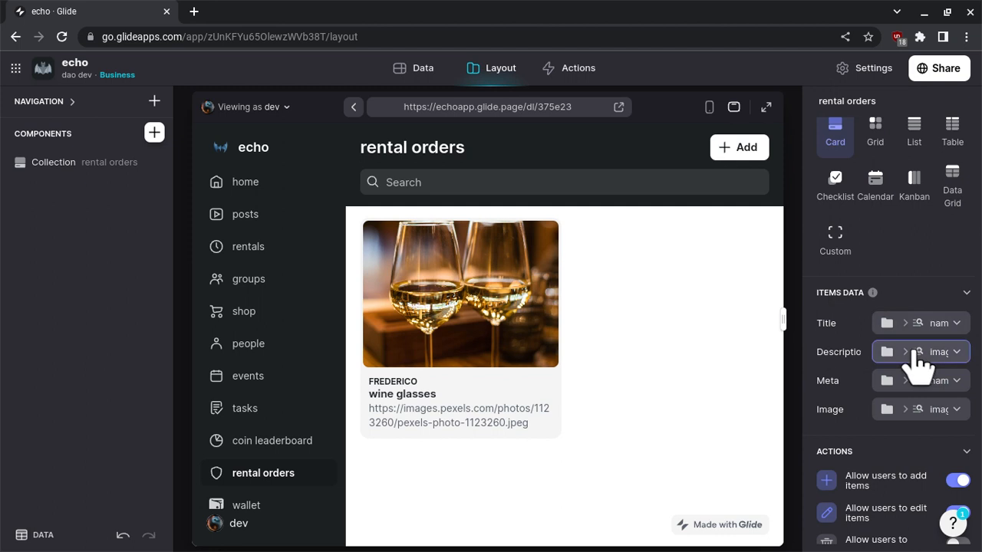
Set the rental orders cards' description to the author name column.
click(916, 358)
scroll(866, 230, down, 1)
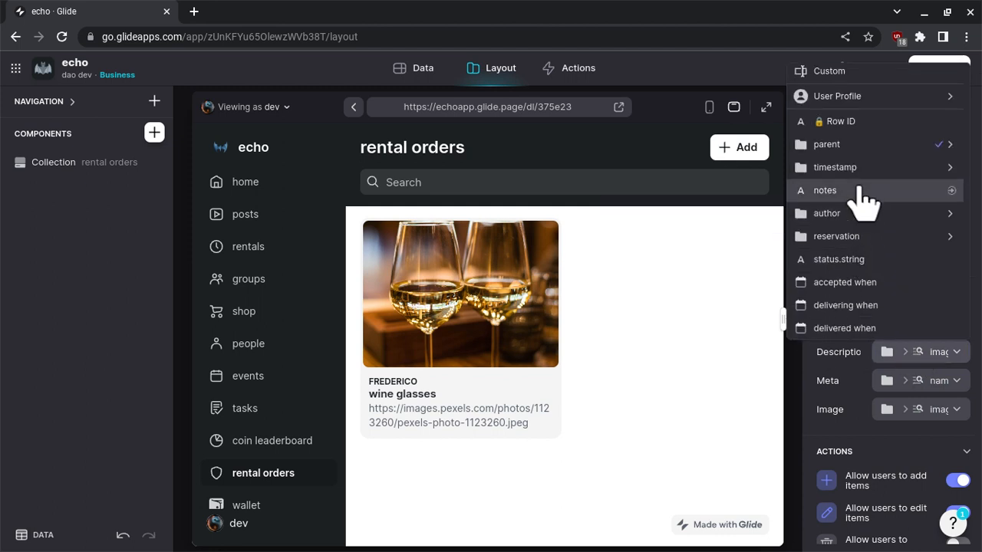
mouse_move(865, 173)
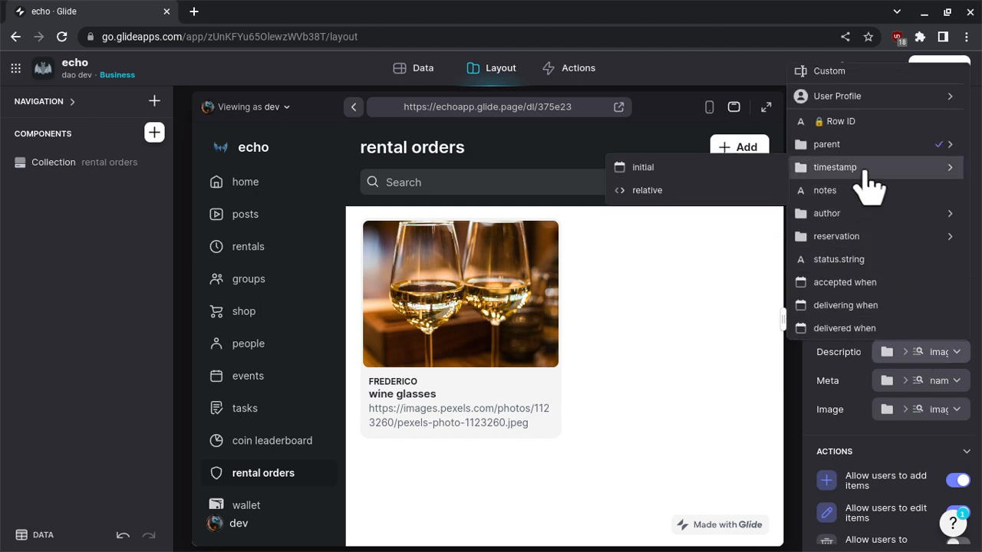
mouse_move(864, 216)
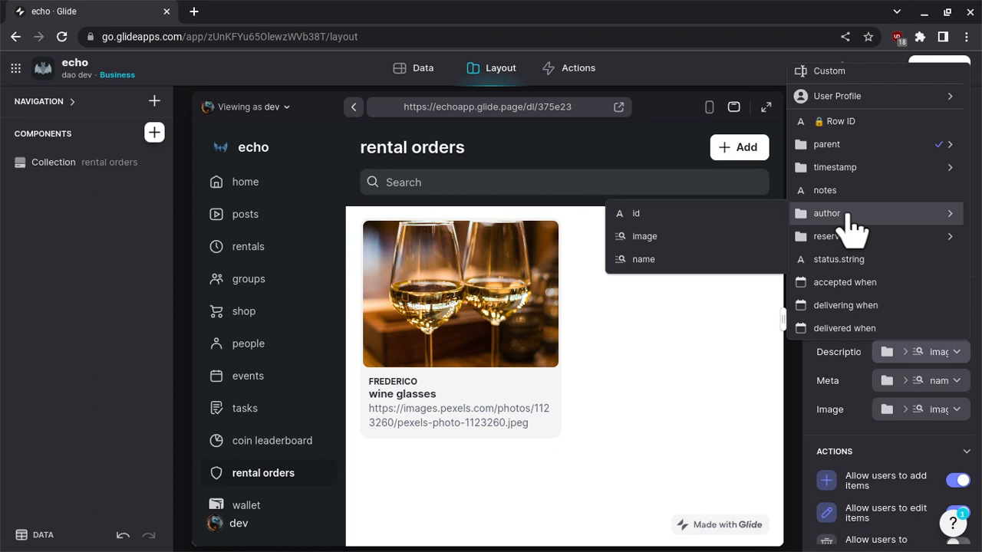
click(679, 259)
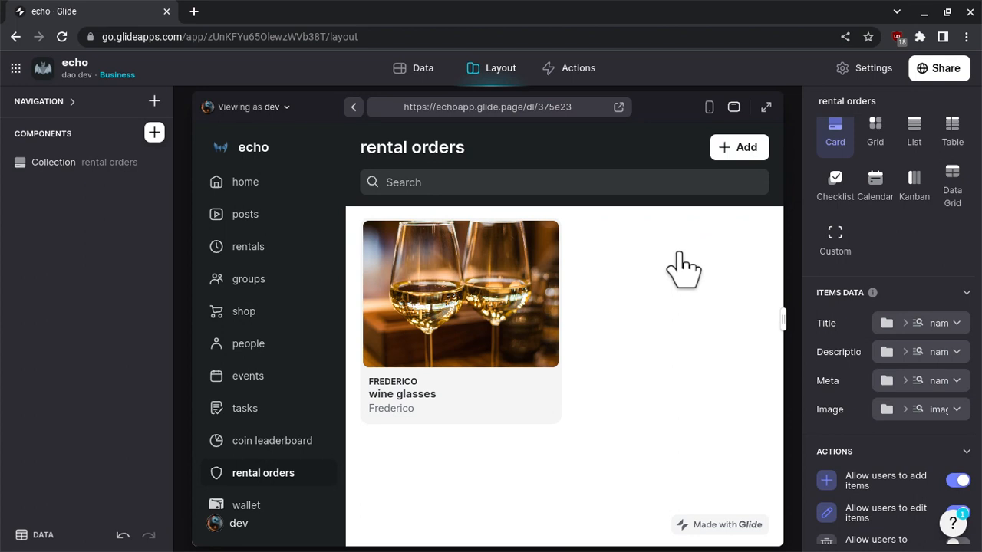
Open the wine glasses order's details and add a second condition to its mark accepted button action.
click(455, 317)
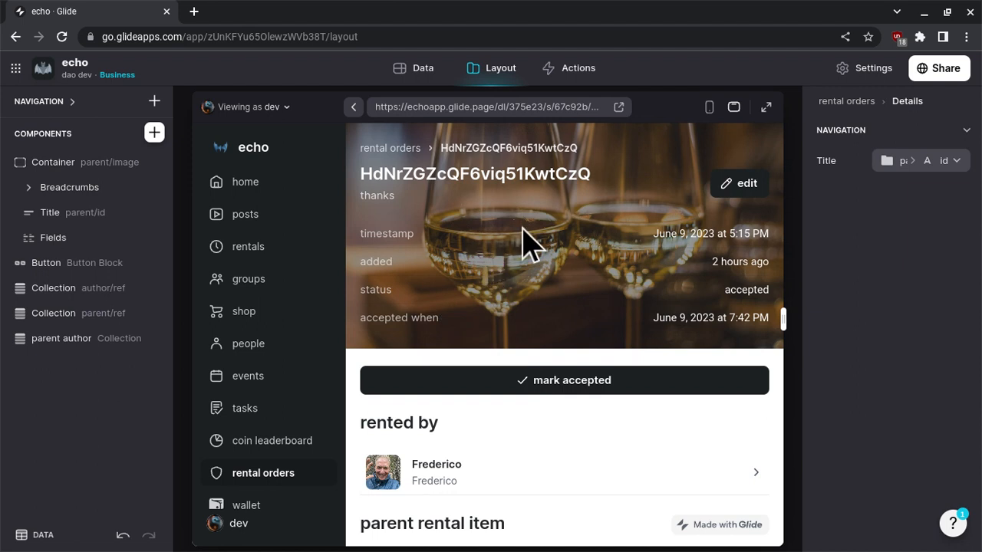
scroll(522, 245, down, 2)
scroll(522, 245, up, 2)
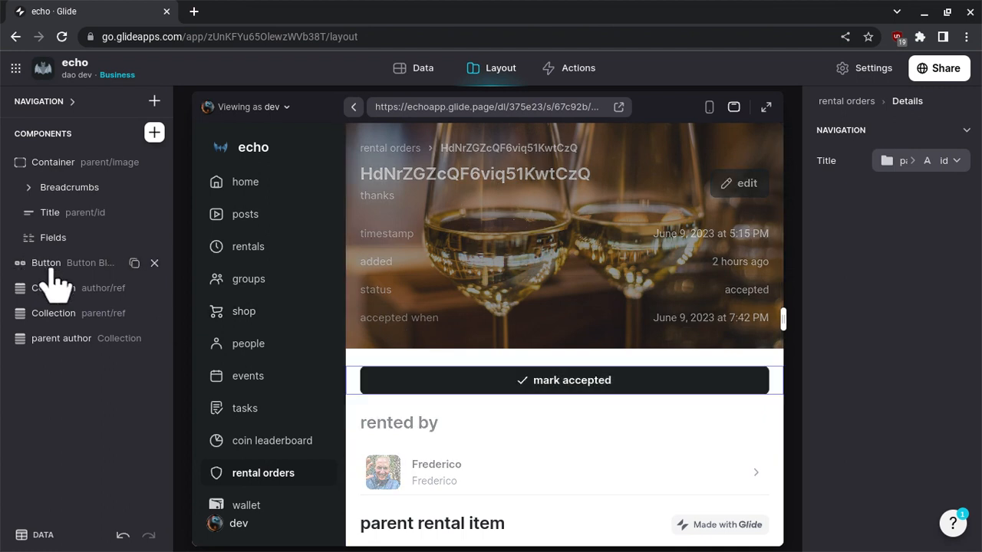
click(79, 262)
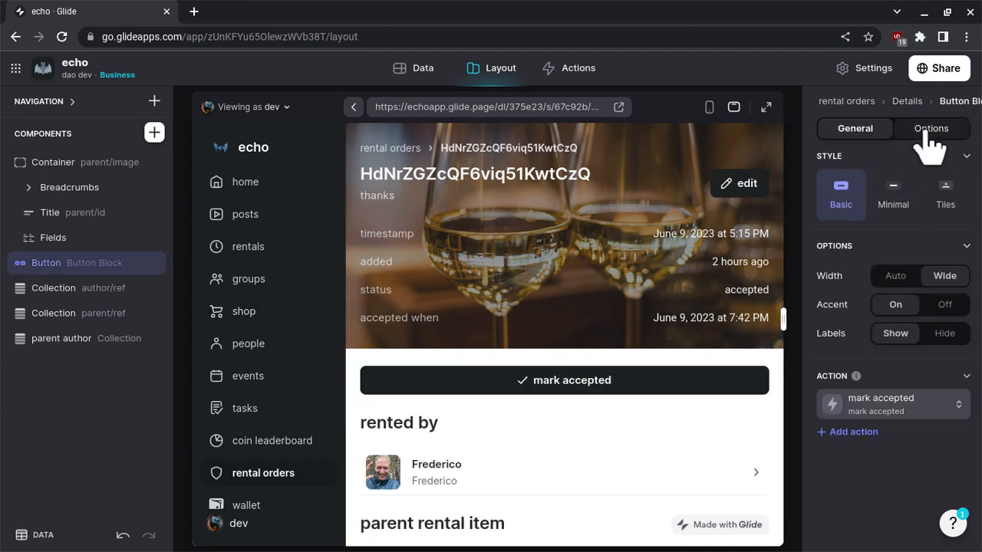
click(875, 405)
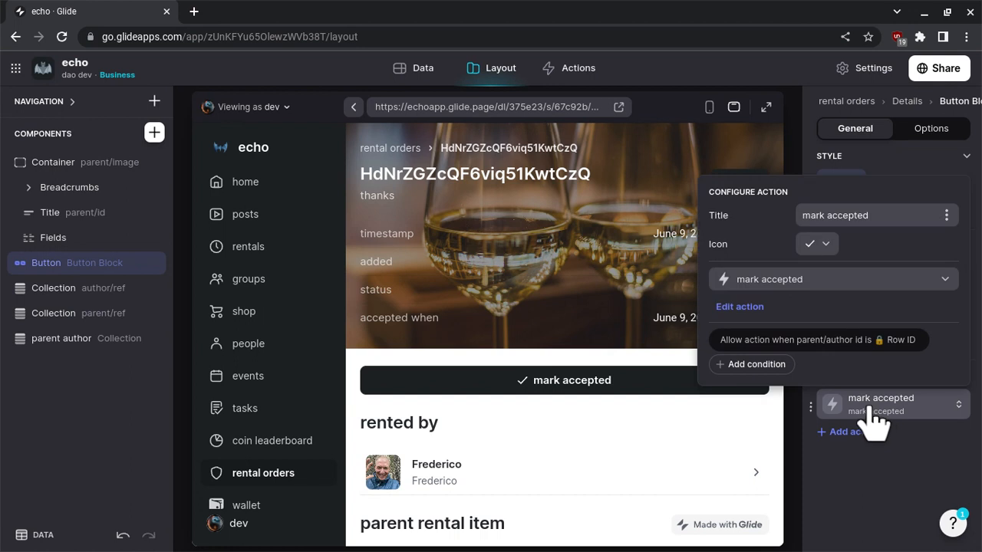
click(770, 366)
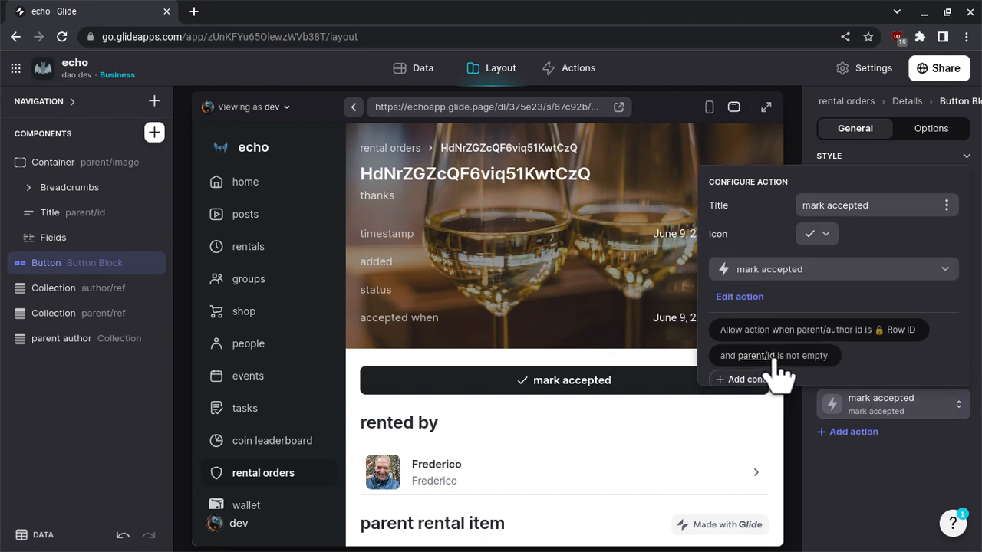
Set the mark accepted action's second condition to require that status.string is not "accepted".
click(767, 366)
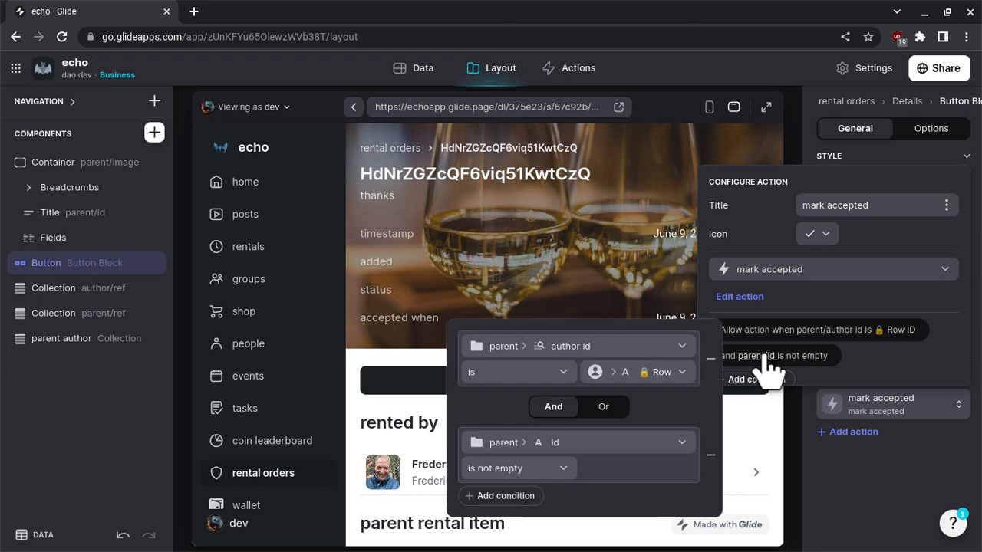
click(583, 441)
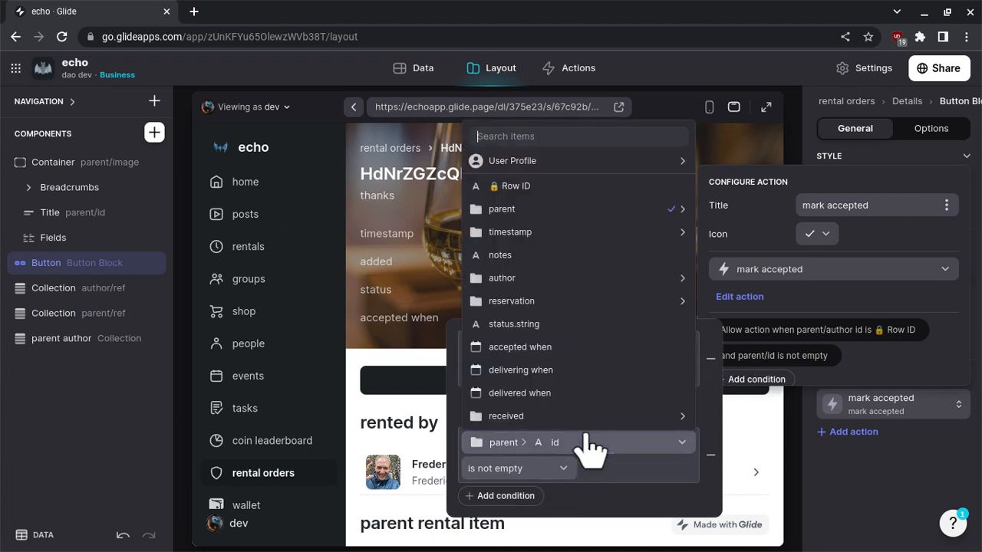
mouse_move(565, 283)
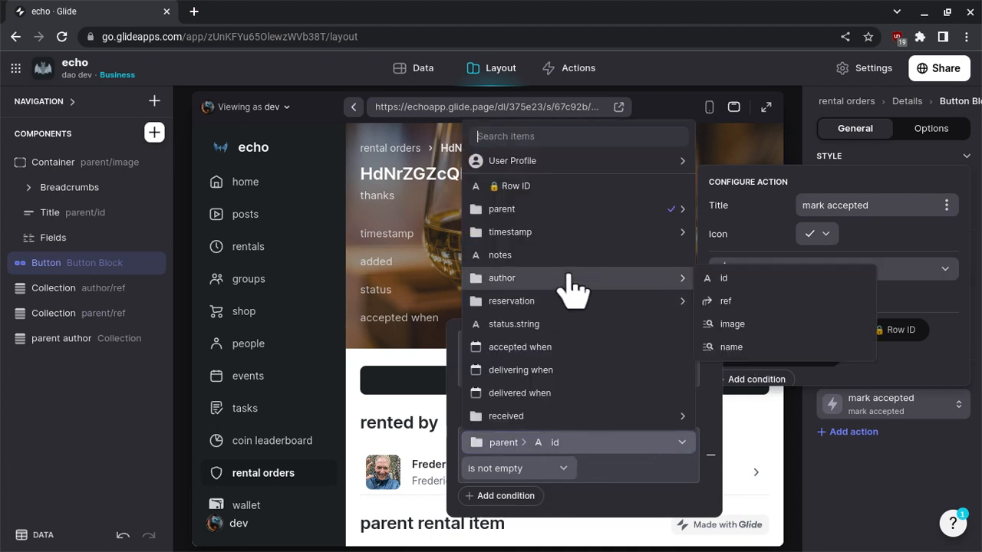
click(559, 326)
click(518, 468)
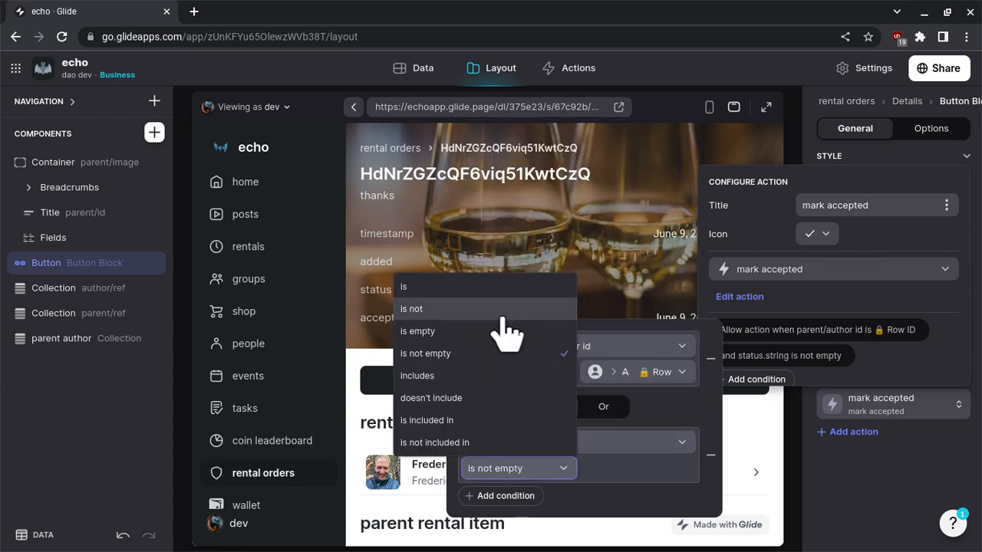
key(Return)
click(614, 468)
text(accepte)
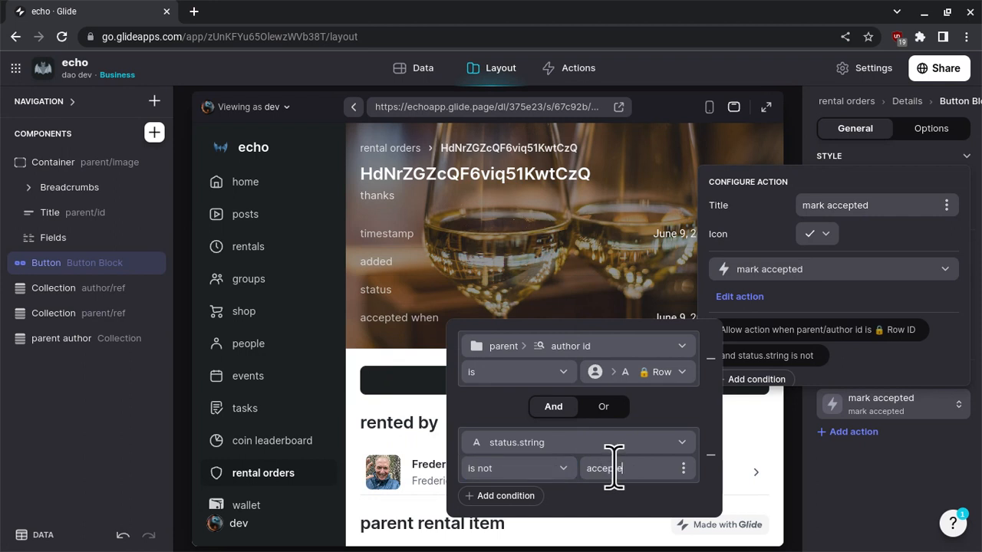
text(d)
click(874, 498)
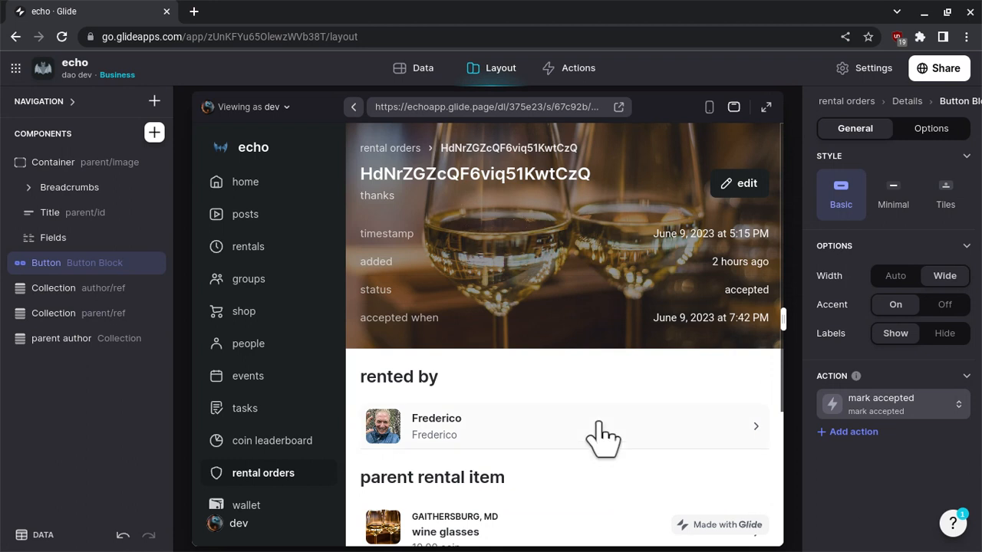
Review the order's linked sections, inspect the parent rental item's details page, and return to the order.
scroll(574, 333, down, 2)
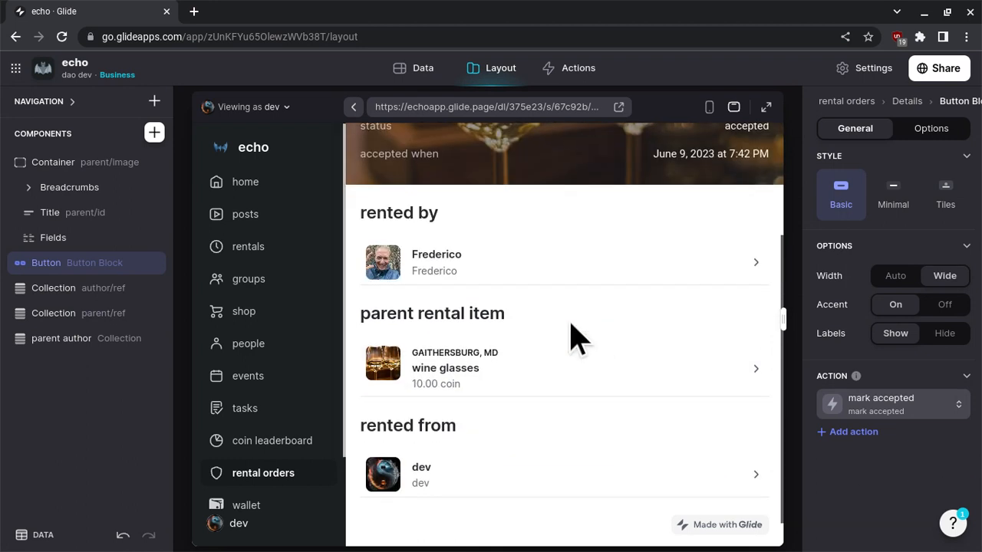
click(491, 378)
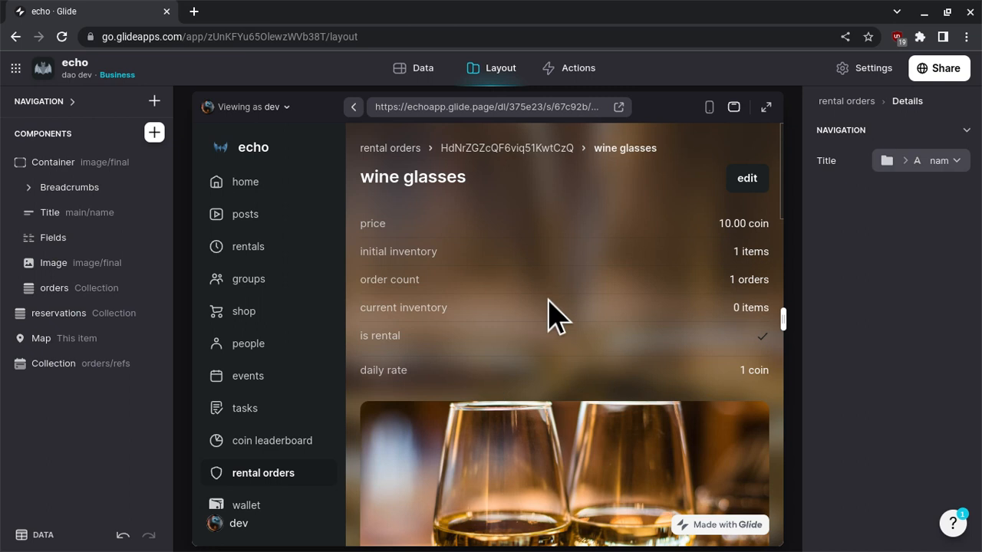
scroll(554, 315, down, 1)
scroll(542, 300, up, 1)
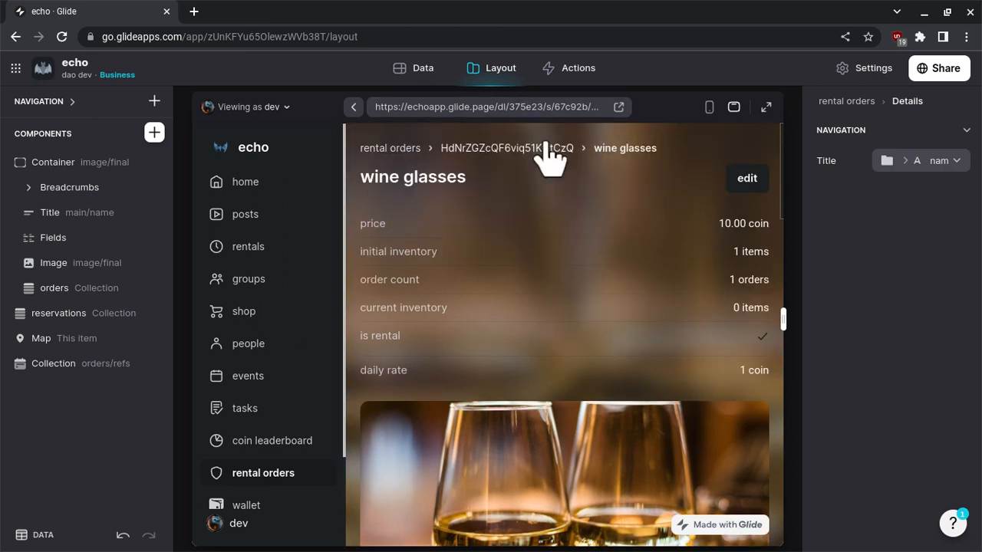
click(532, 148)
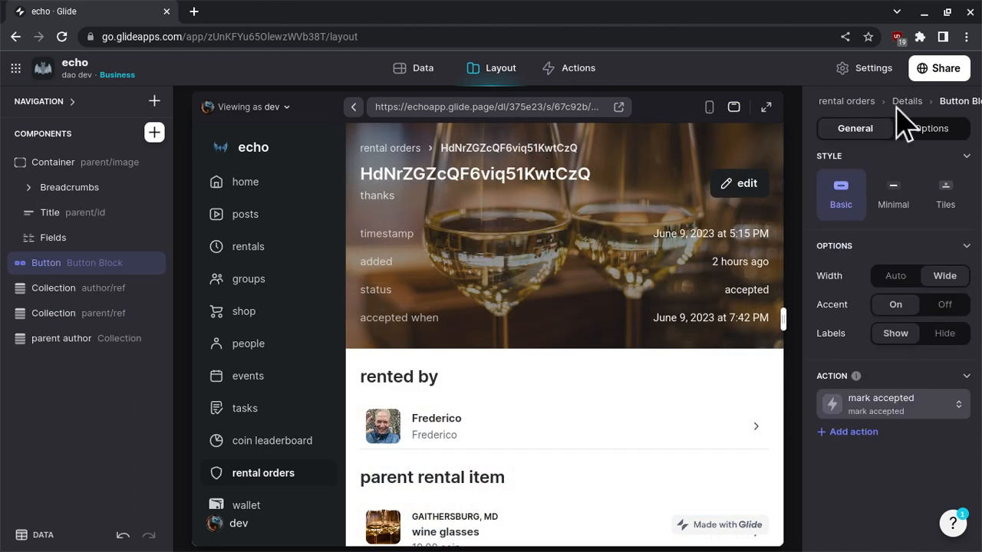
Check the button's visibility options and the parent columns available for the details page's navigation title.
click(934, 130)
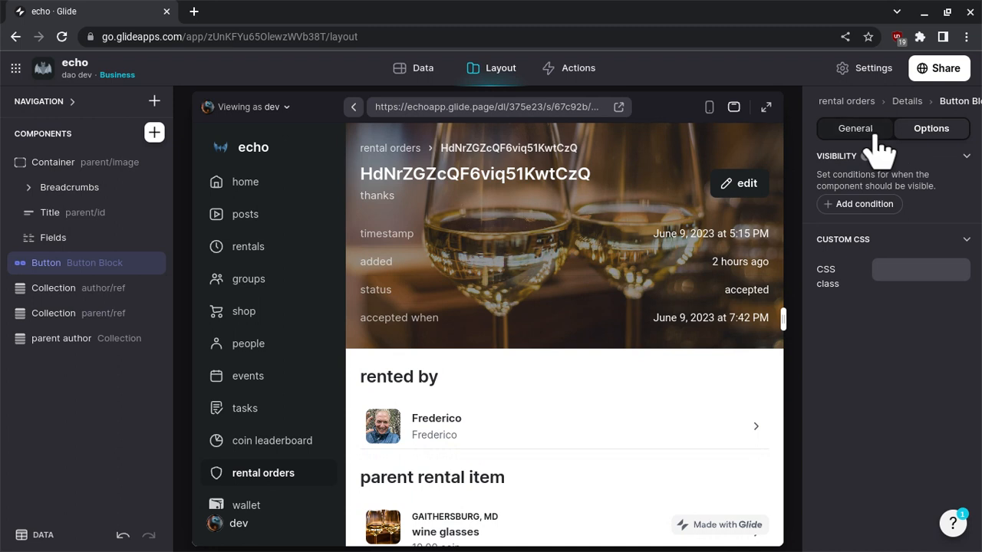
click(906, 101)
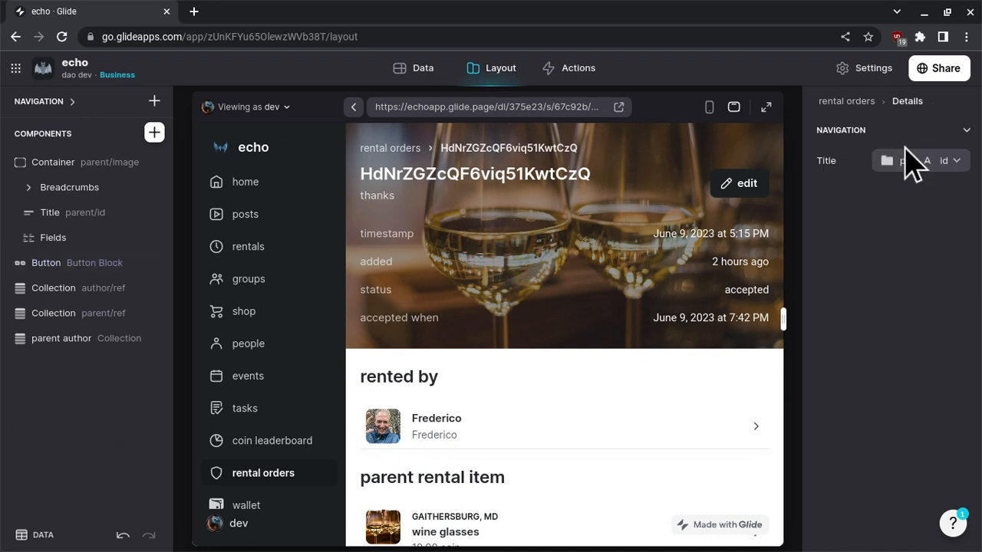
click(906, 162)
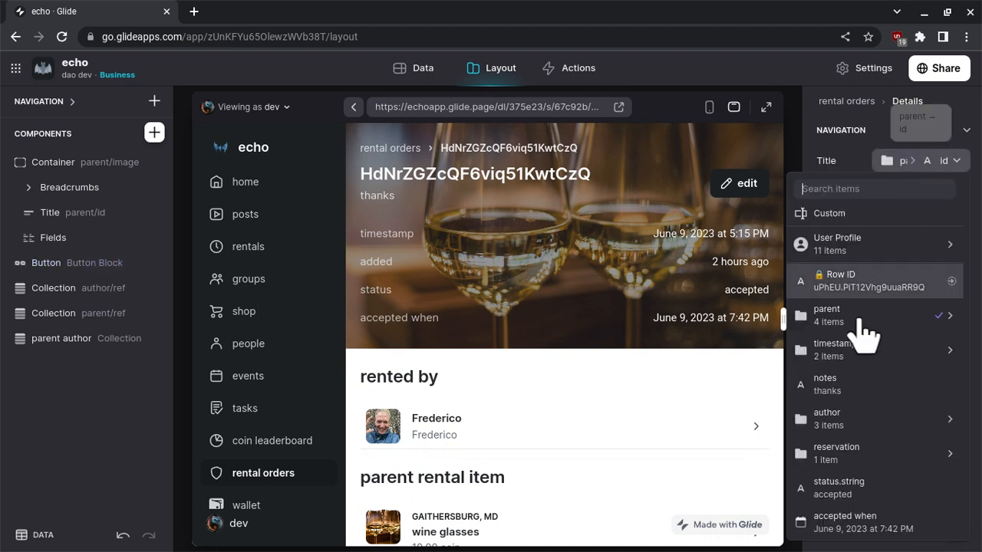
mouse_move(860, 326)
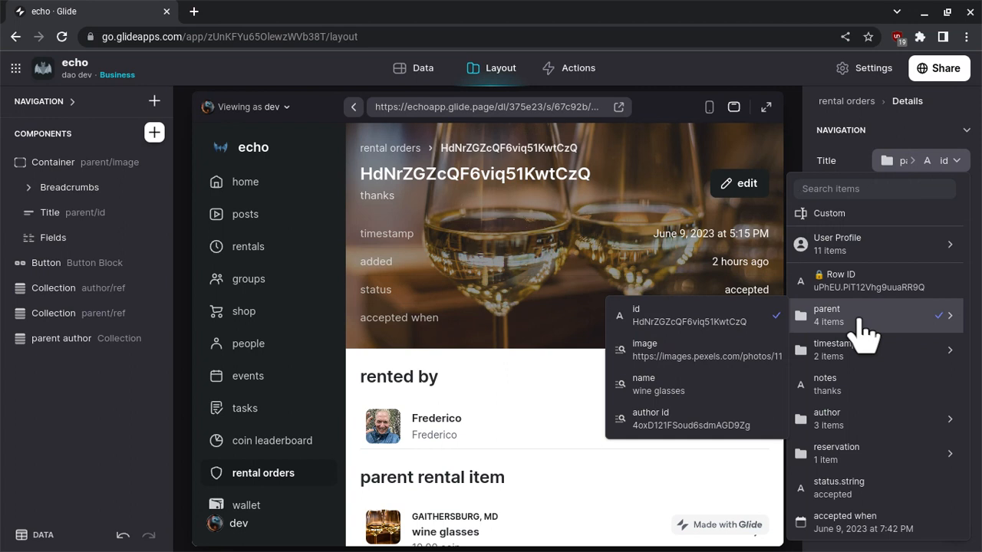
Add a Template column named "title template" to the rental orders data table.
click(407, 74)
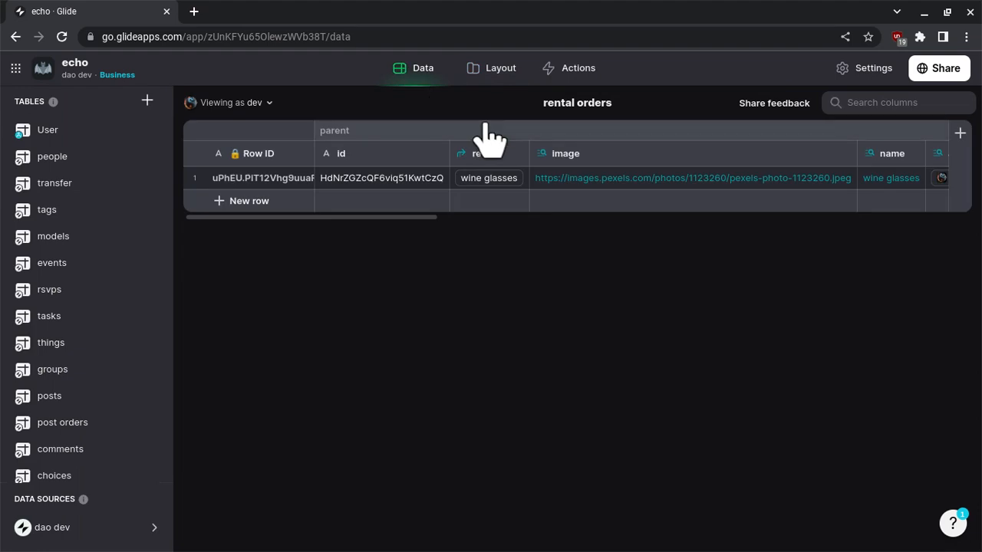
scroll(489, 150, right, 5)
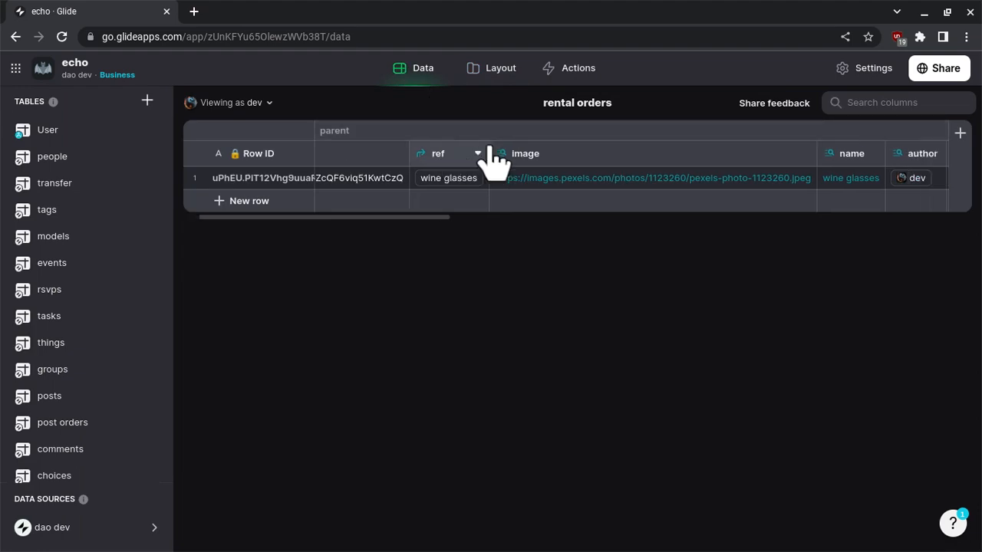
scroll(491, 157, left, 5)
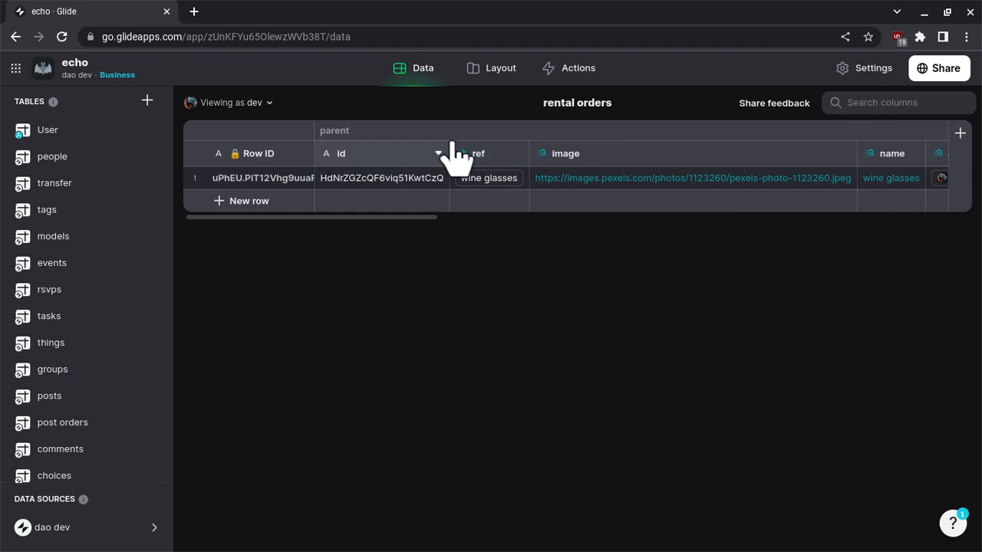
click(959, 132)
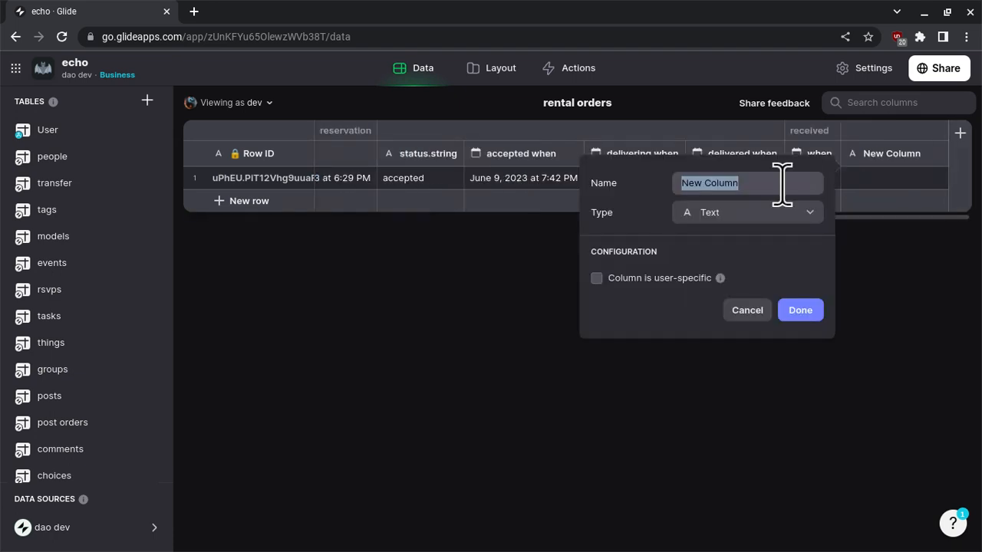
text(title )
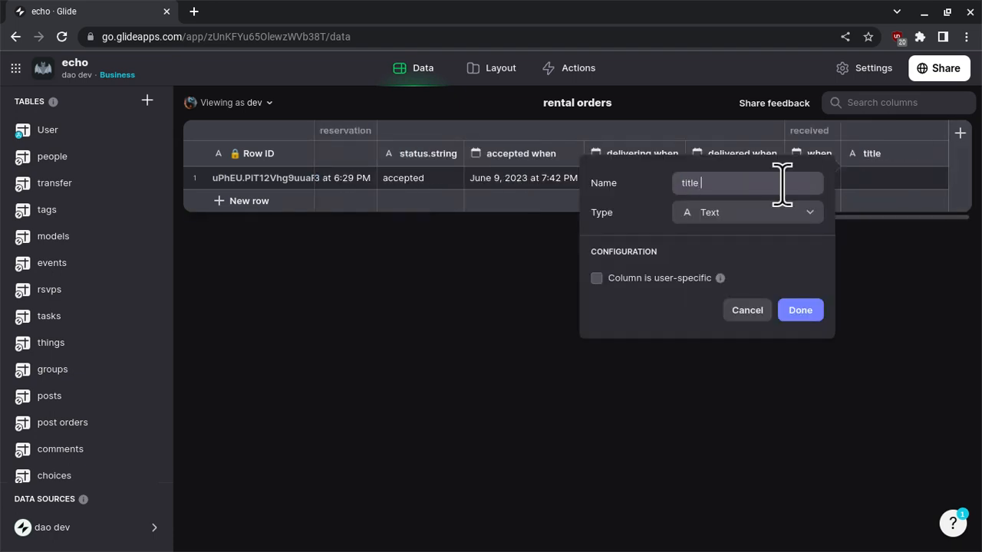
text(tempalte)
click(732, 218)
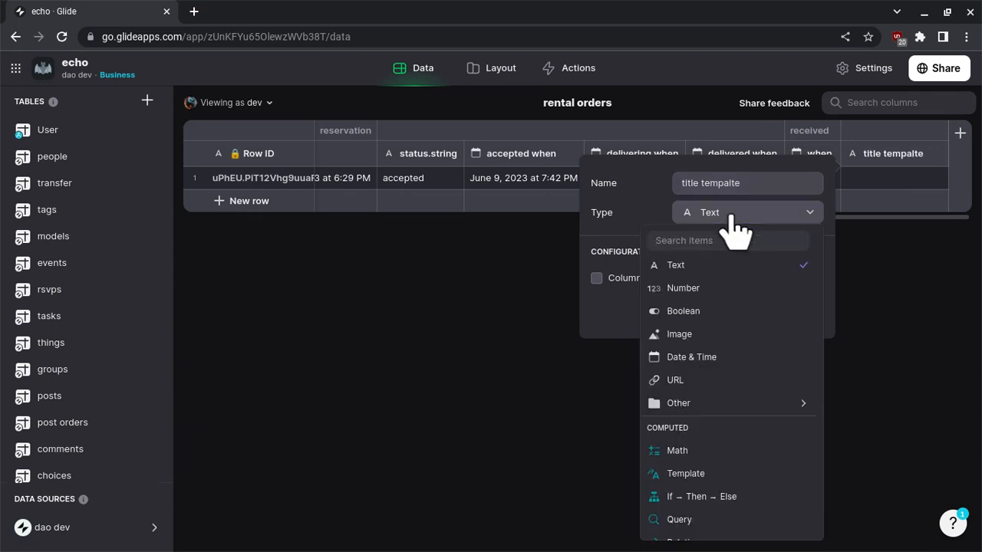
text(templ)
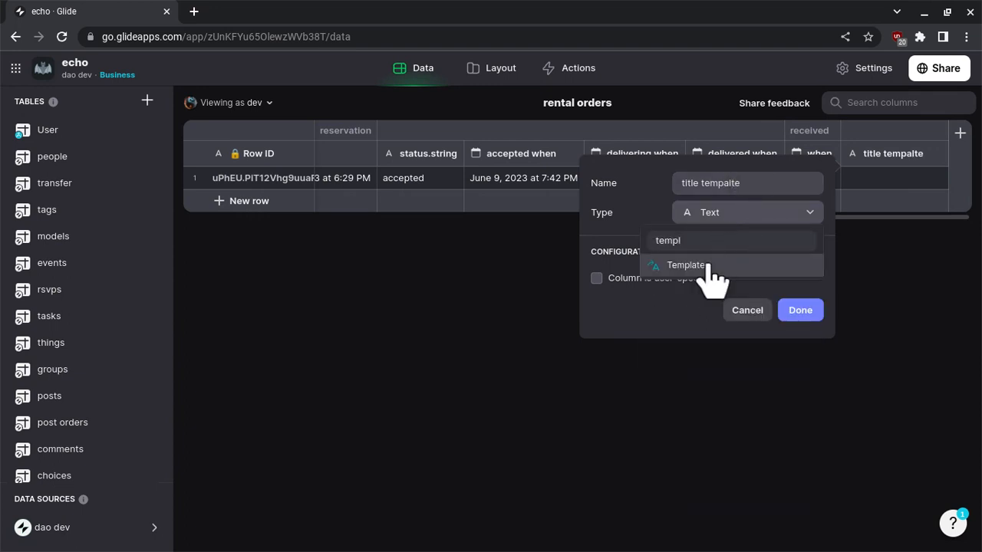
click(654, 265)
double_click(732, 182)
text(template)
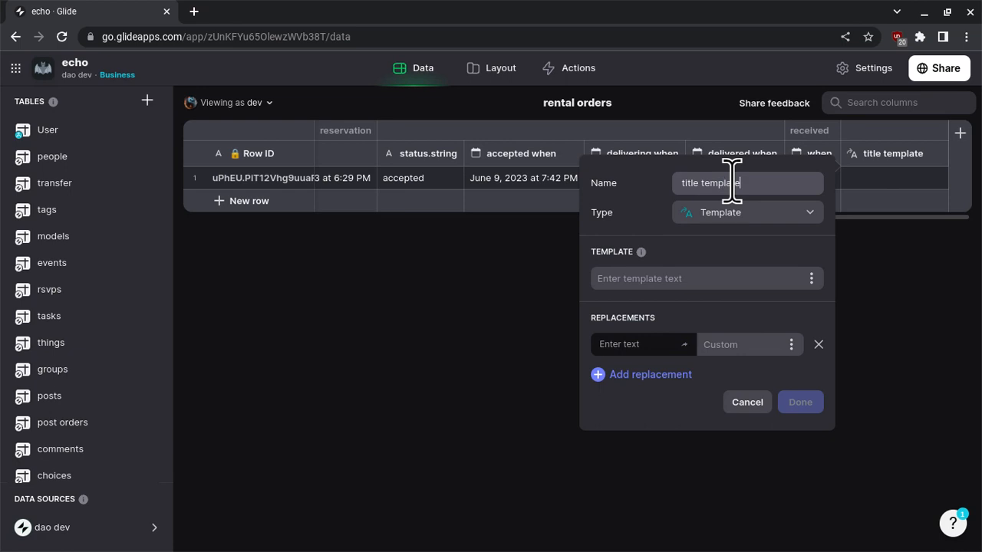
Enter "parent rental order by author when" as the title template column's template text.
click(701, 277)
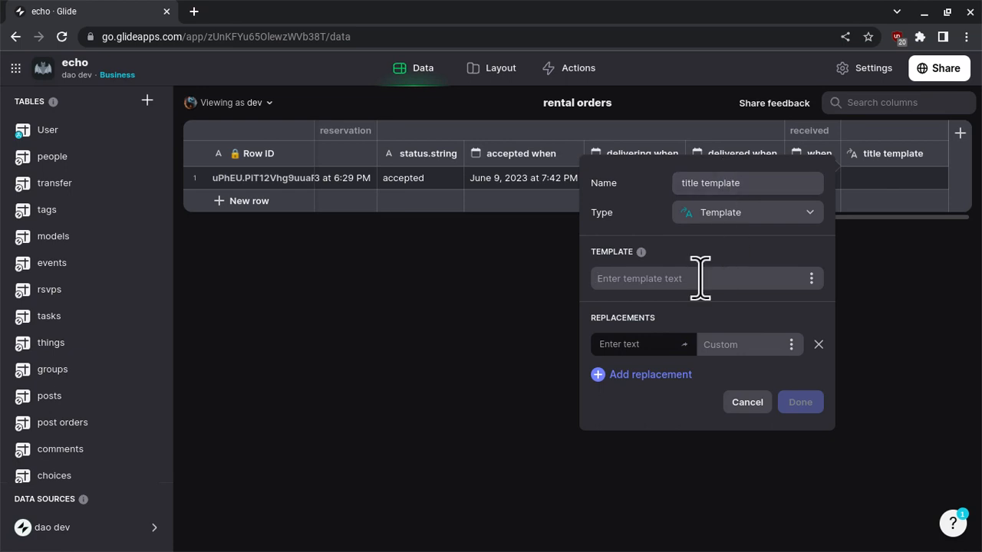
text(parent)
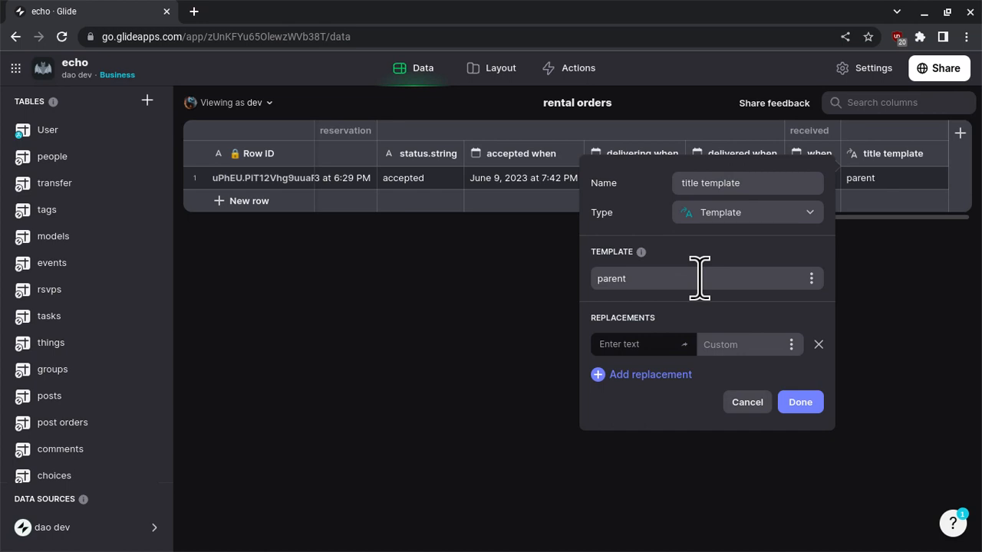
text( rental order )
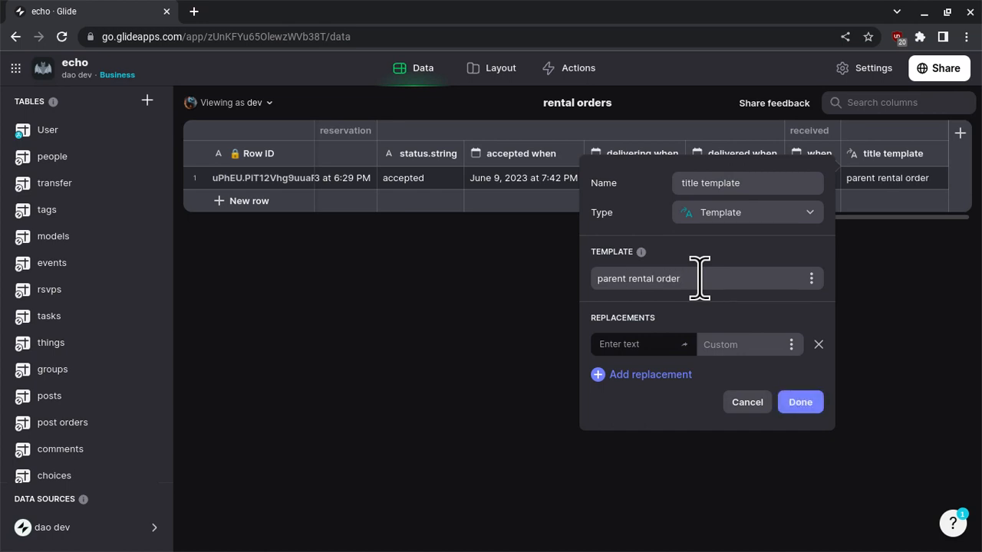
text(by author when)
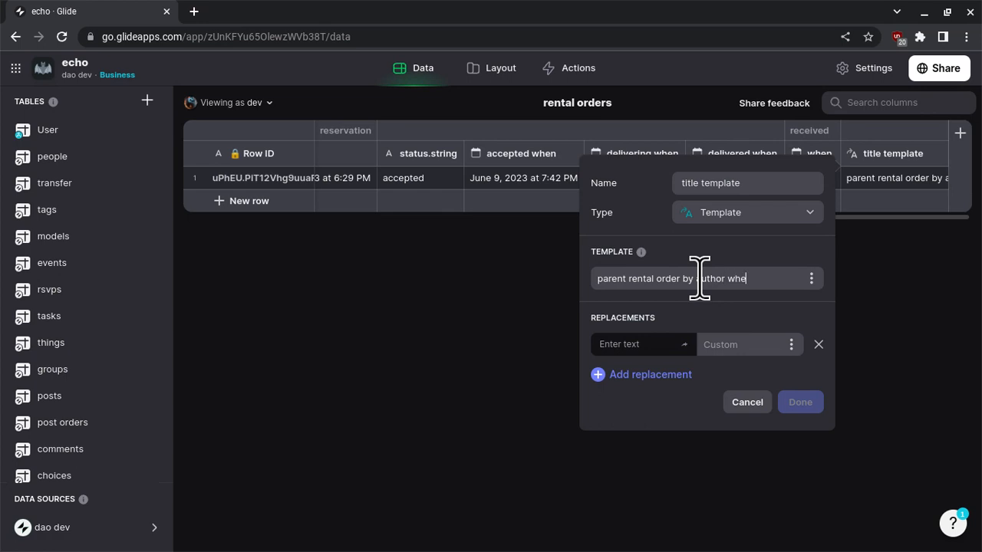
Replace the word "parent" in the template with the parent's name column.
click(641, 343)
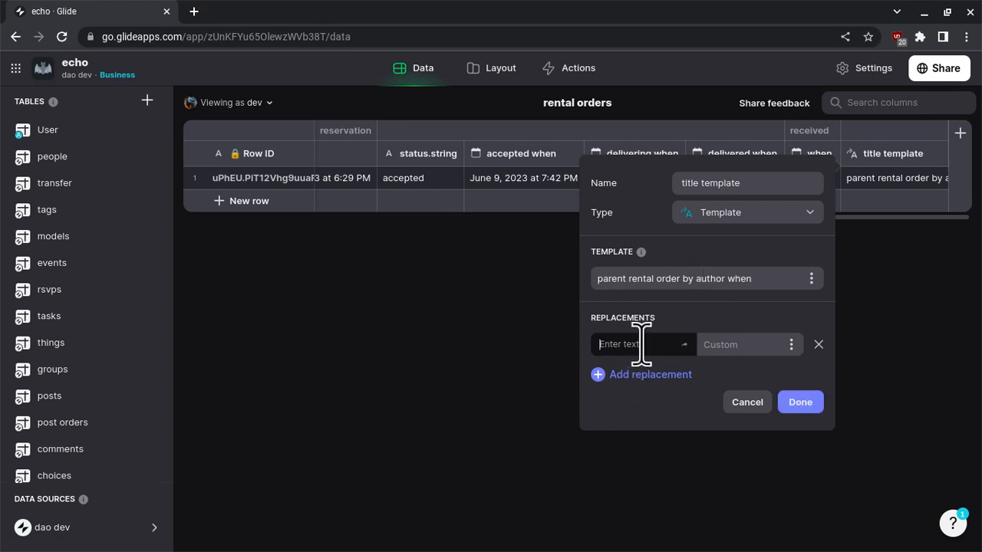
text(parent)
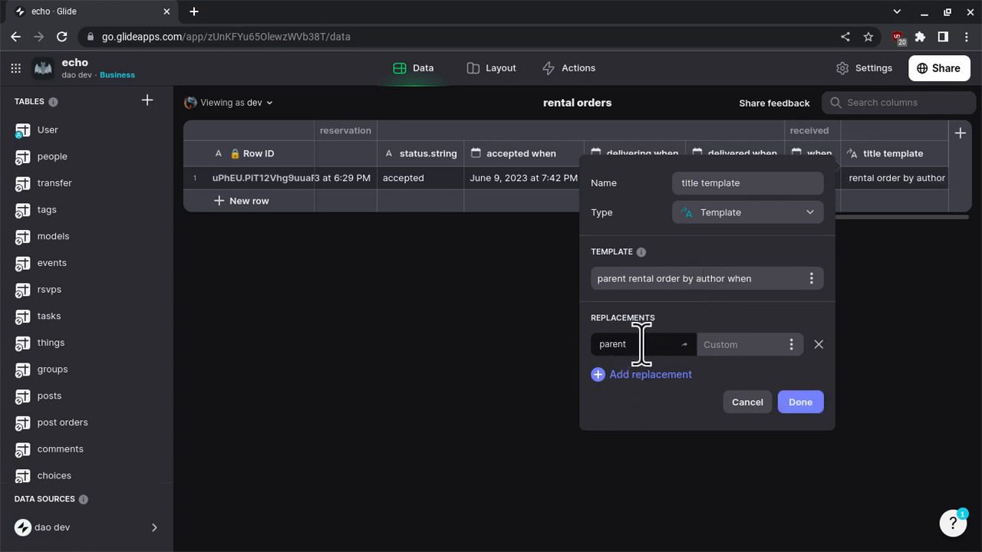
click(790, 345)
scroll(735, 284, down, 1)
mouse_move(733, 255)
click(515, 297)
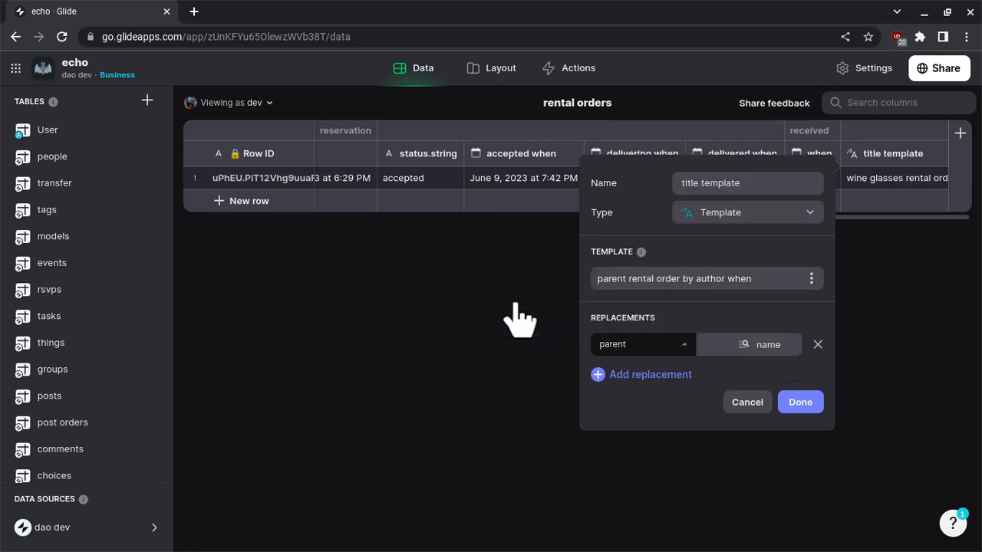
Add a replacement that swaps "author" in the template for the author's name column.
click(667, 375)
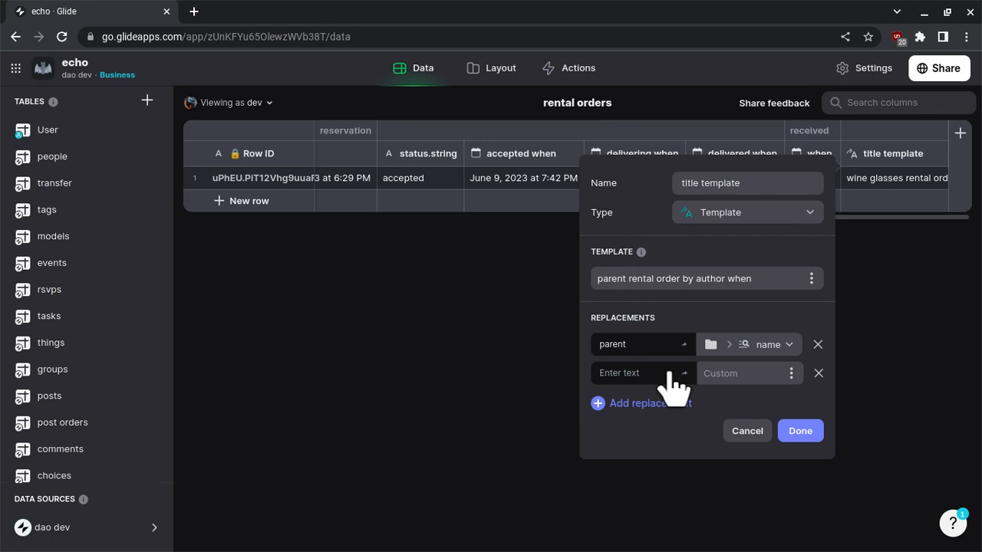
text(author)
click(792, 374)
scroll(712, 276, down, 3)
mouse_move(706, 231)
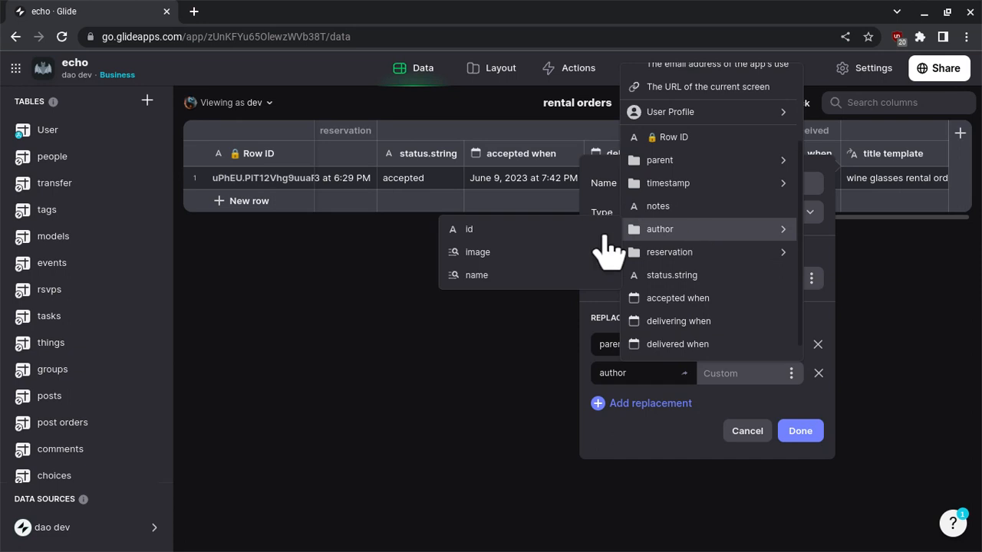
click(491, 276)
Add a replacement that swaps "when" for the timestamp's relative column, and save the title template column.
click(669, 406)
text(when)
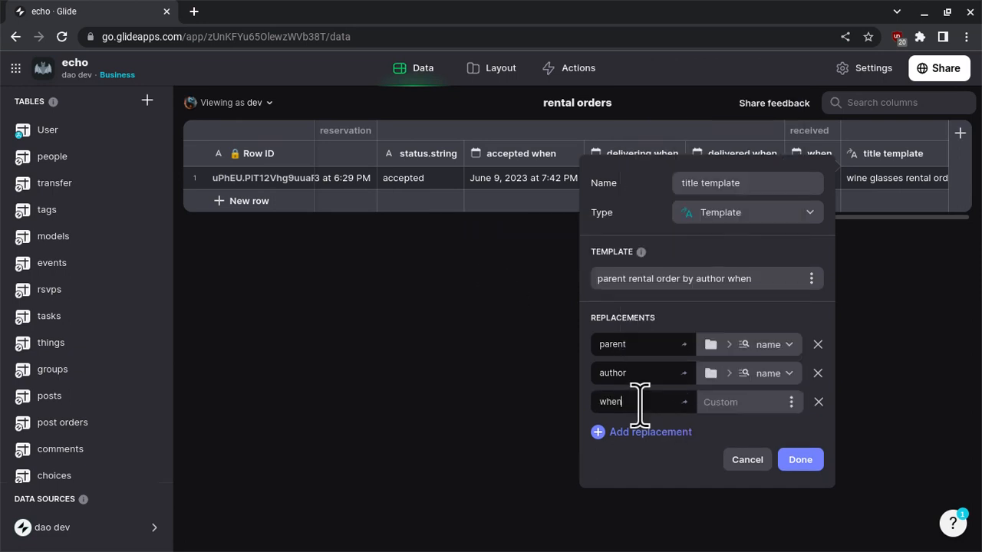
click(787, 404)
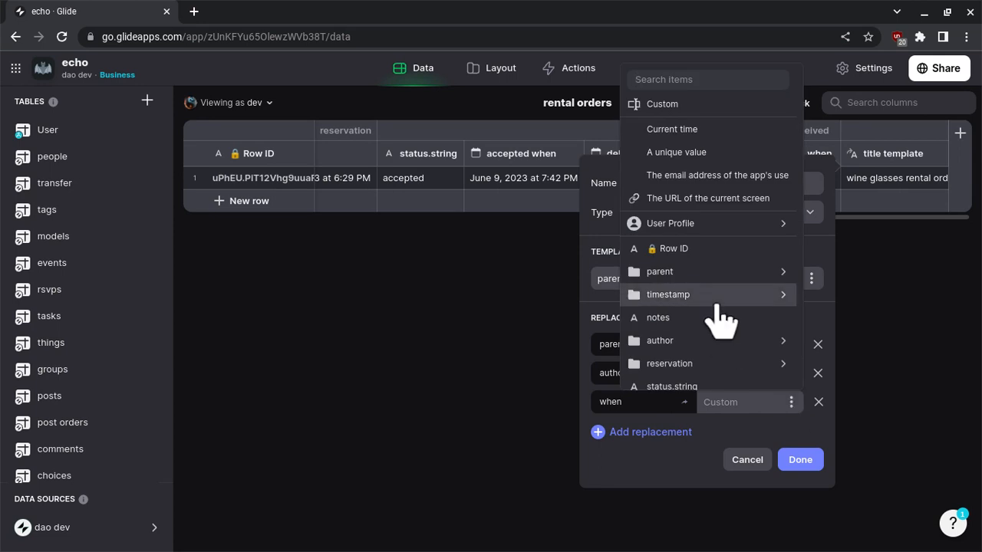
scroll(720, 321, down, 3)
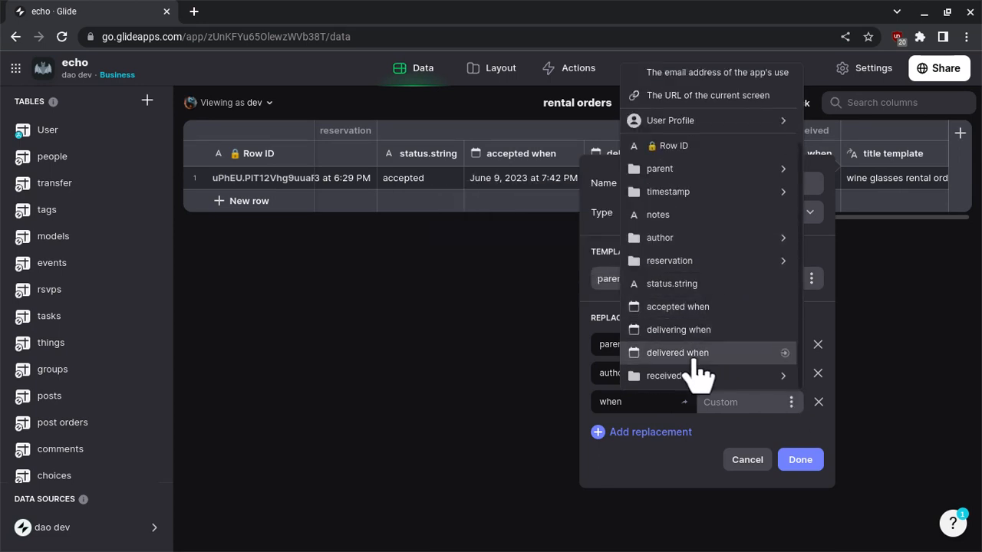
mouse_move(704, 207)
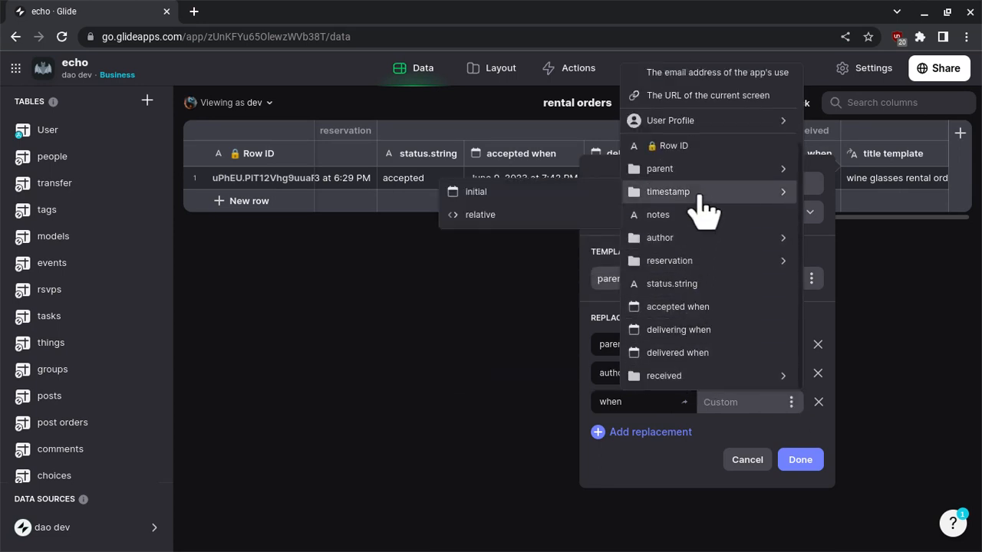
click(564, 219)
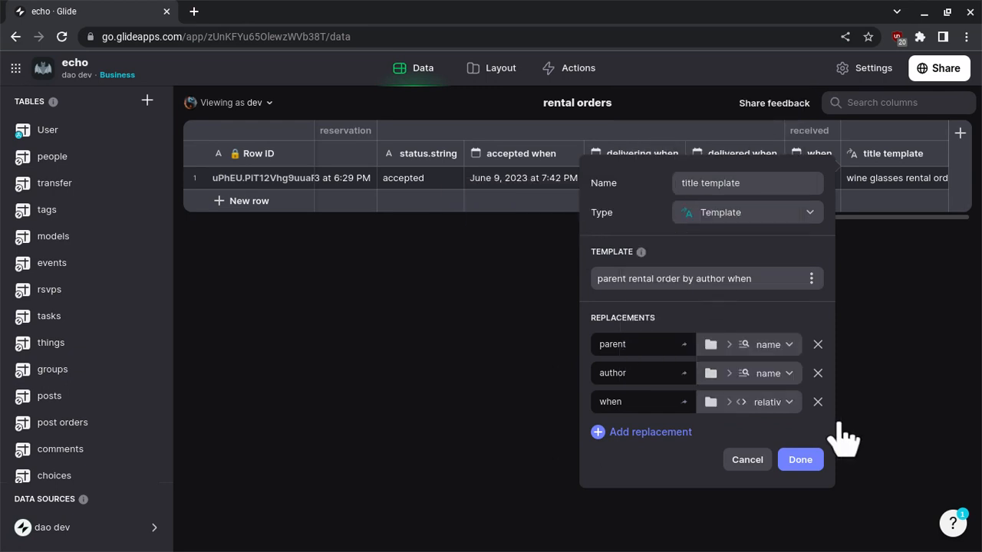
click(793, 462)
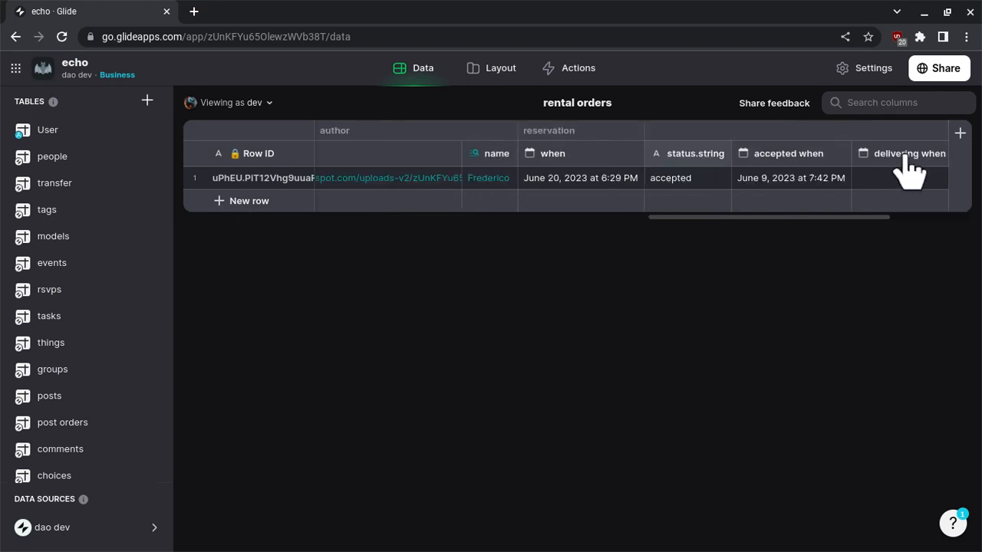
Move the title template column to directly after the Row ID column in the rental orders table.
drag(909, 161, 306, 161)
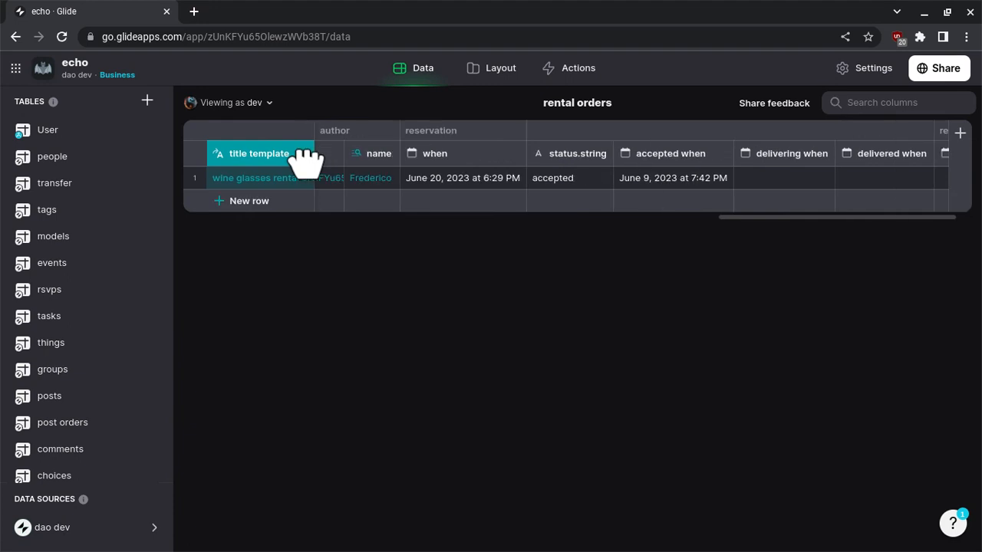
scroll(329, 165, left, 8)
scroll(329, 167, left, 10)
click(957, 138)
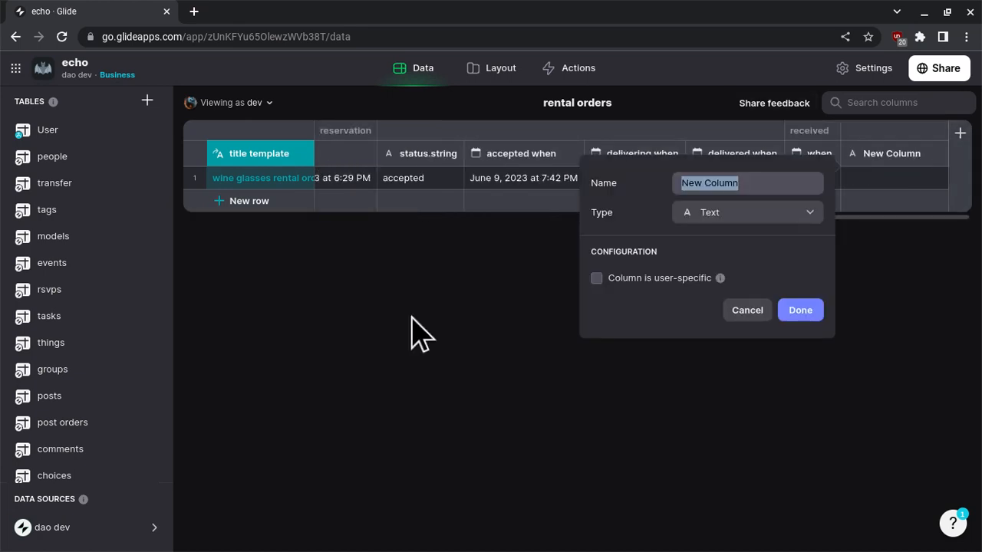
click(336, 321)
scroll(375, 197, left, 15)
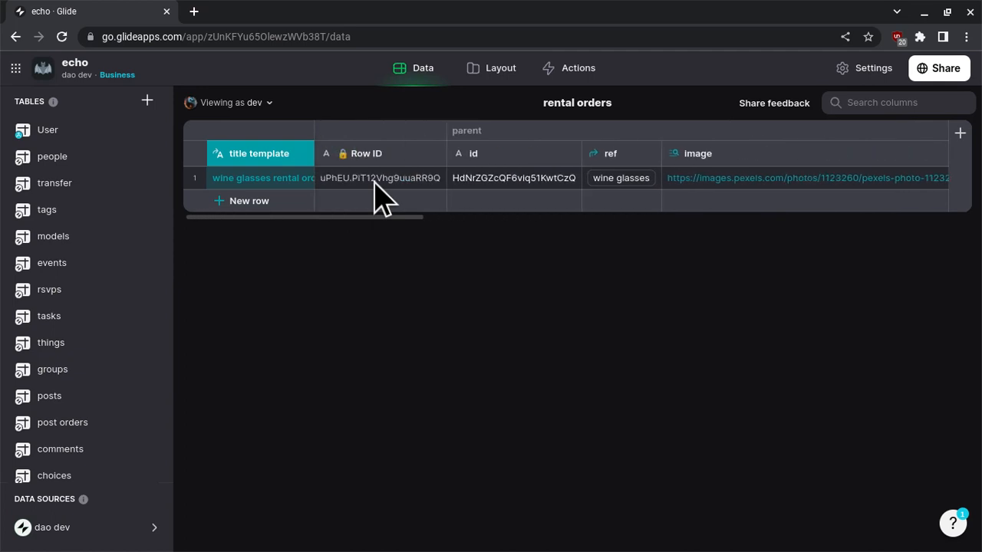
drag(259, 156, 381, 157)
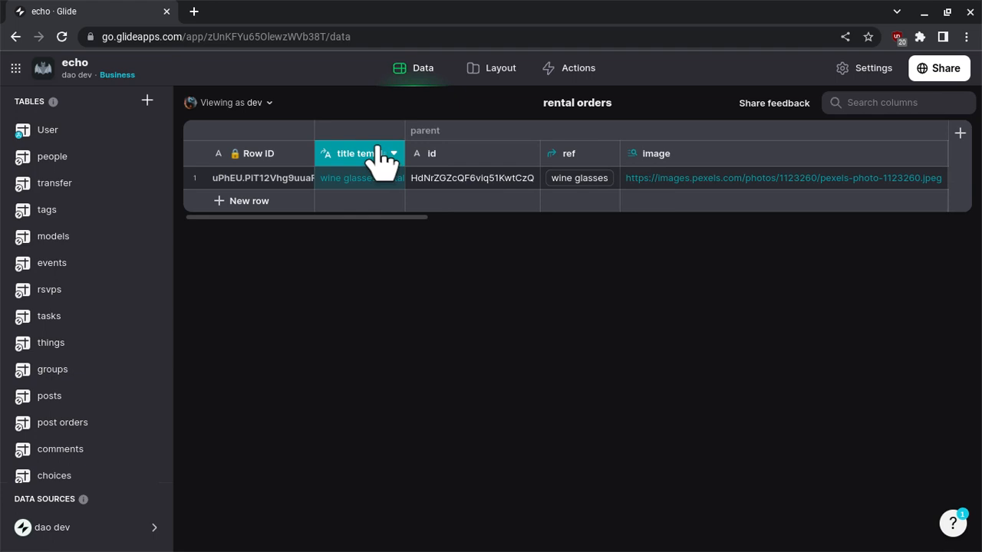
Set the order details page's navigation title and its Title component's title to the title template column in the layout.
click(508, 66)
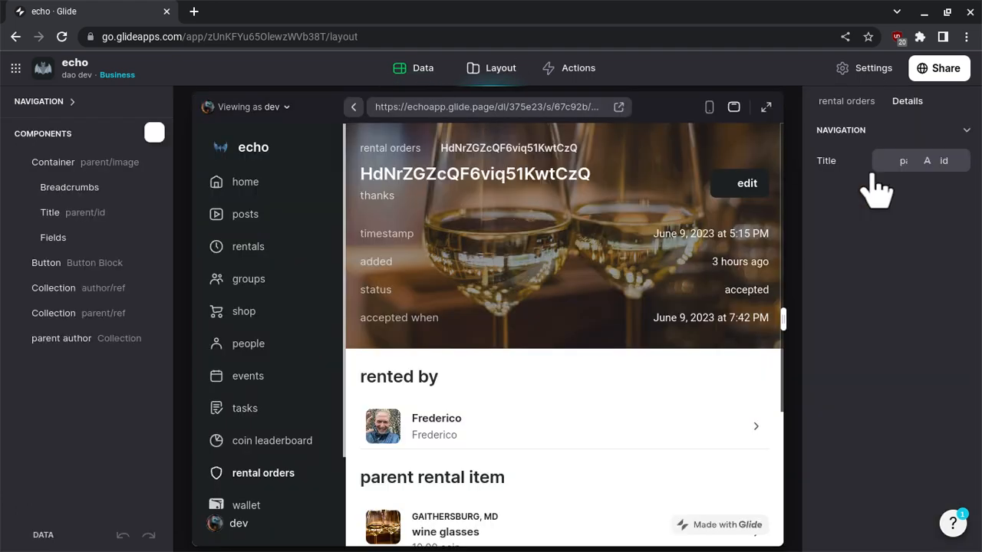
click(936, 162)
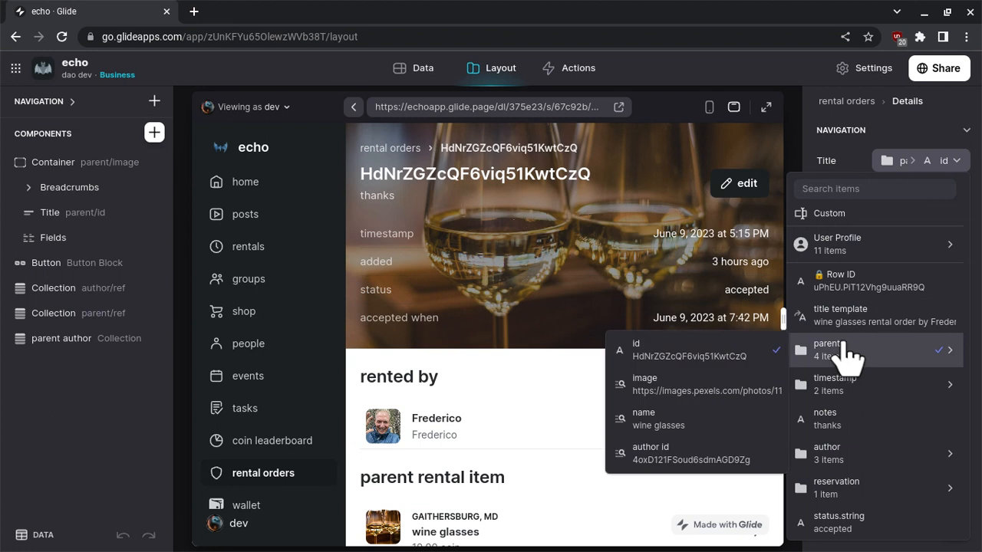
key(Return)
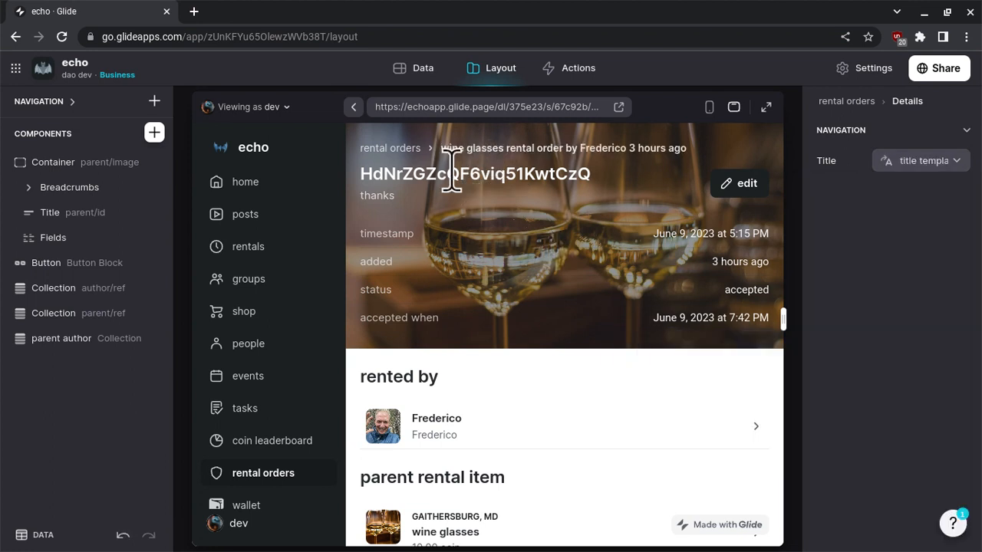
click(55, 214)
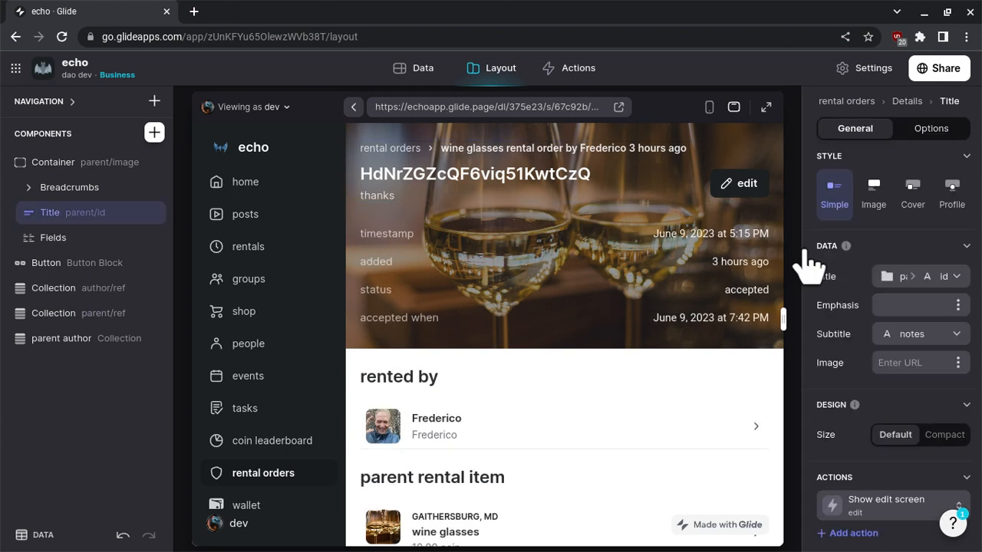
click(906, 278)
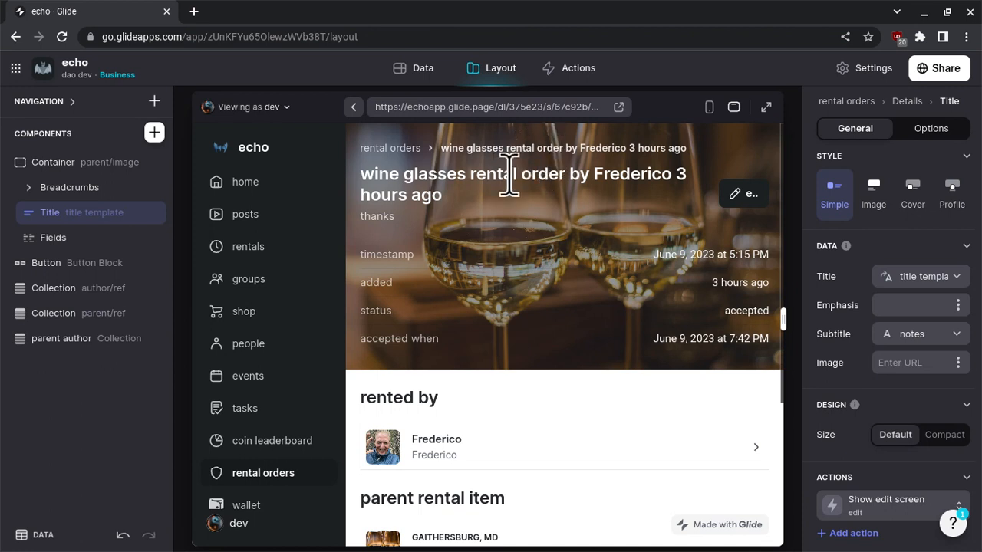
Return to the rental orders list, then look through the app's navigation and the wallet screen's transfers.
click(399, 152)
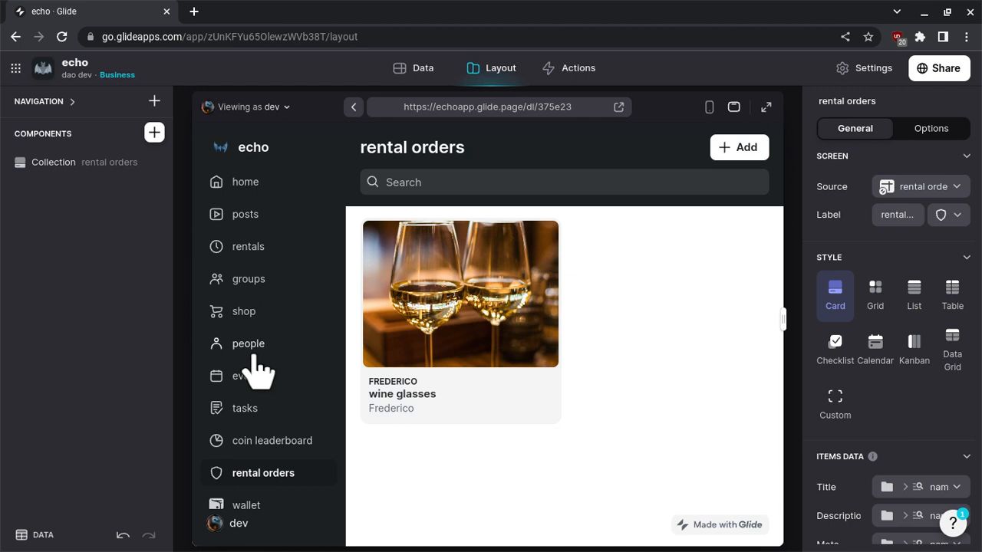
scroll(256, 361, down, 2)
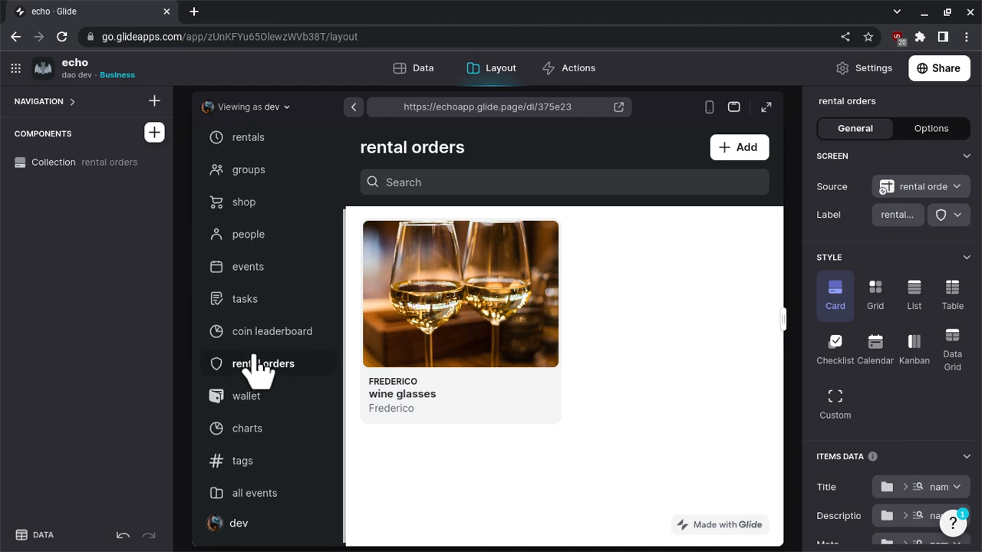
scroll(257, 364, up, 2)
scroll(269, 292, down, 2)
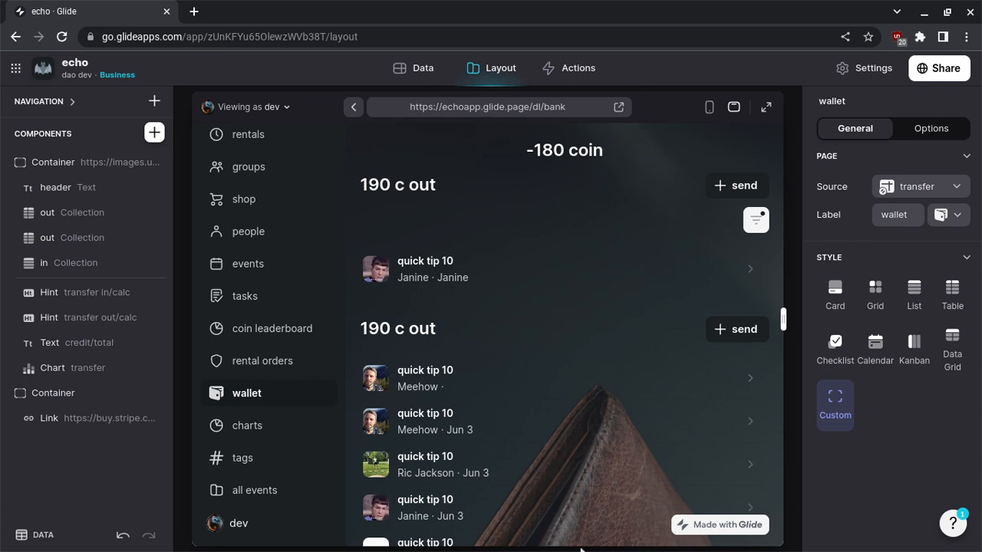
scroll(614, 391, down, 10)
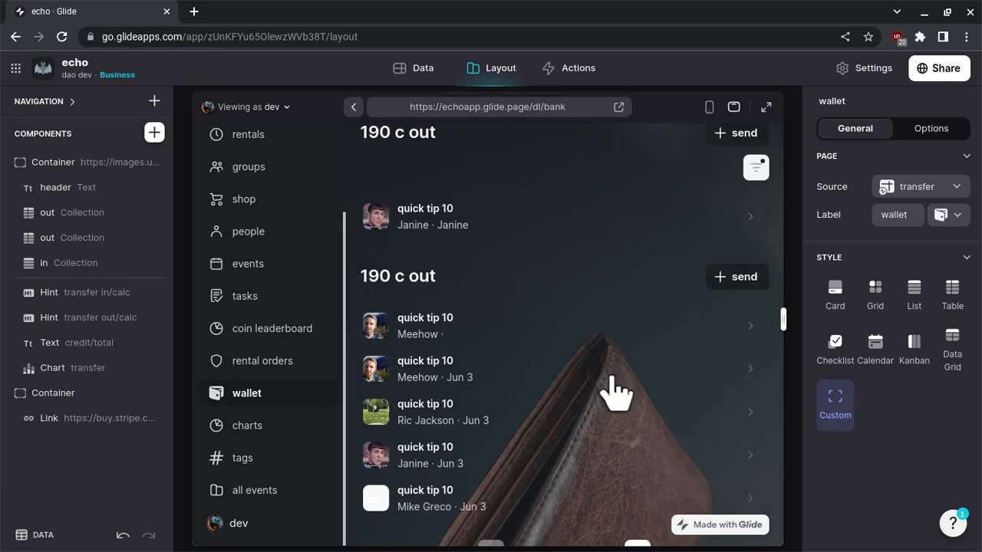
scroll(614, 388, up, 10)
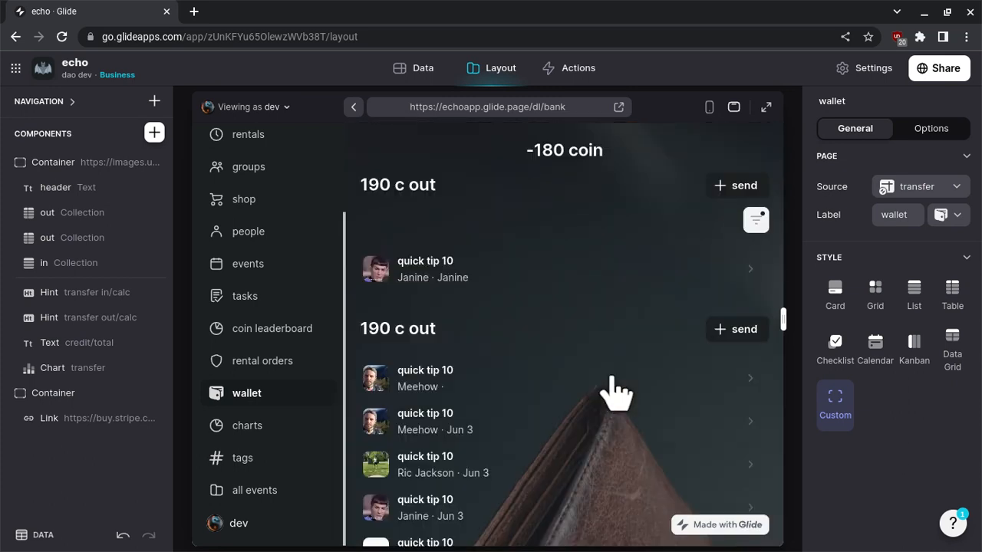
Open the icon choices for the rental orders screen and search the Legacy icons for "order" and "purchase".
click(256, 362)
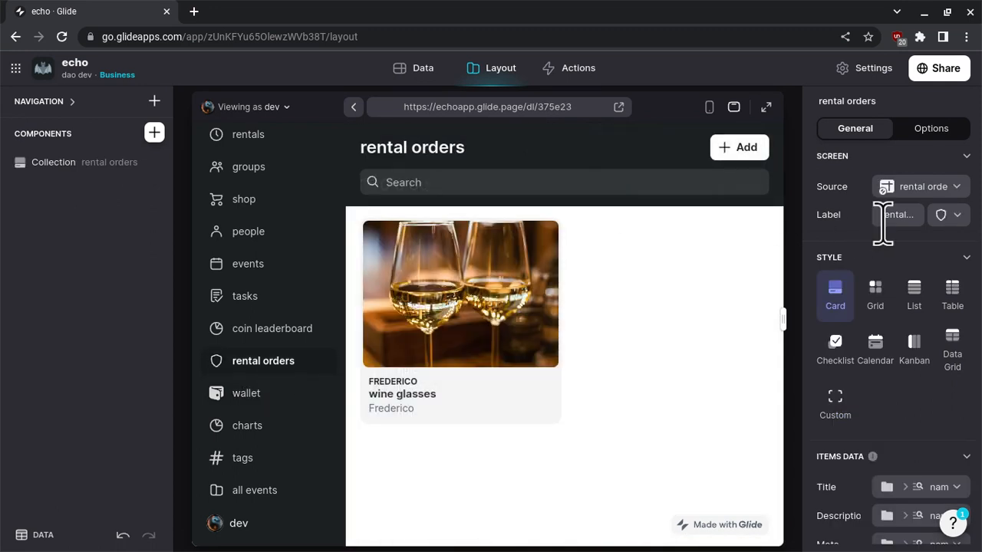
click(942, 216)
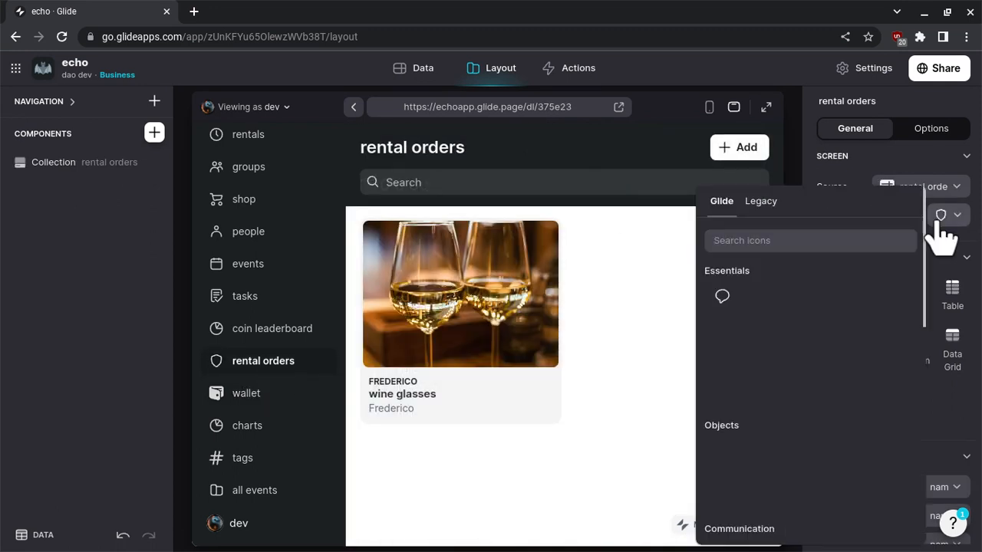
click(759, 203)
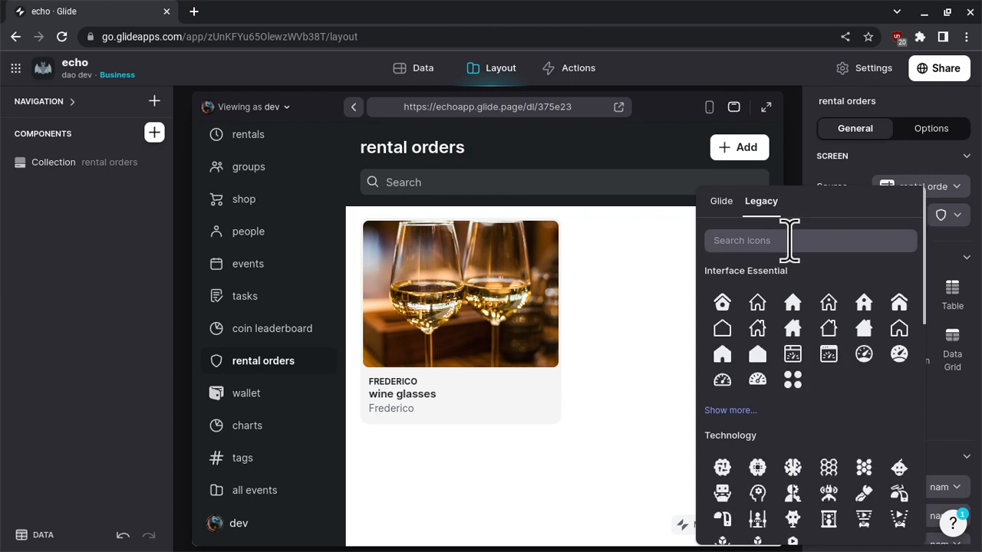
click(789, 240)
text(order)
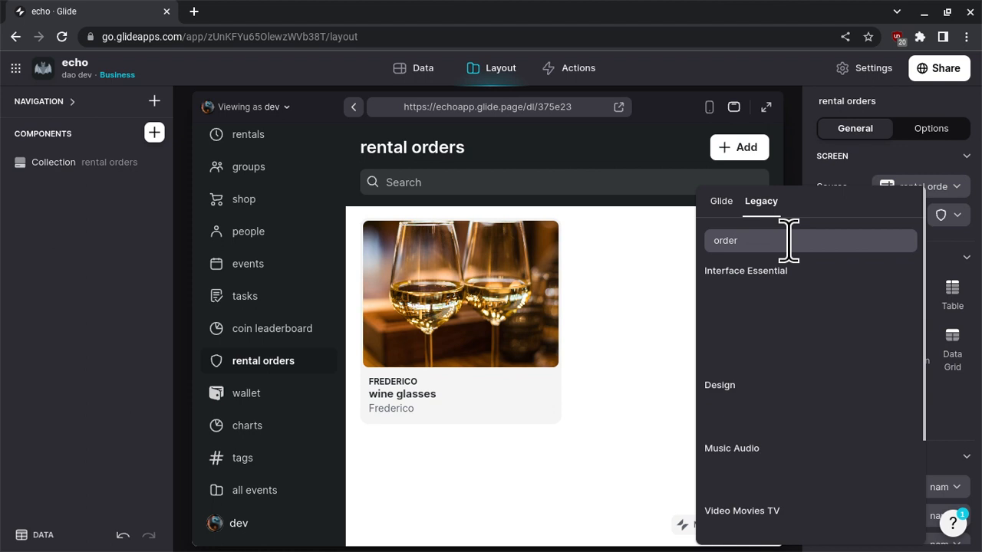
scroll(790, 327, down, 3)
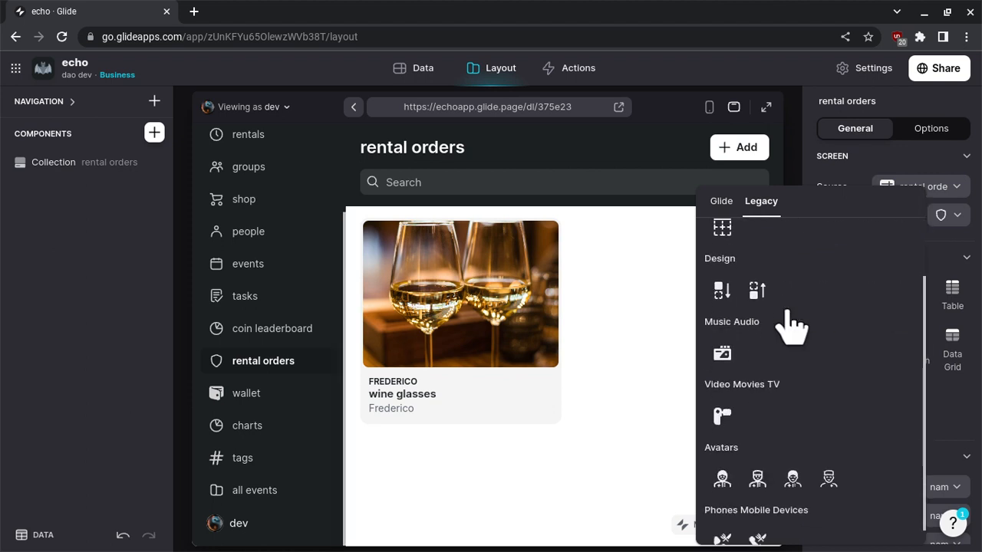
scroll(790, 326, up, 3)
key(BackSpace)
key(BackSpace)
key(BackSpace)
key(BackSpace)
key(BackSpace)
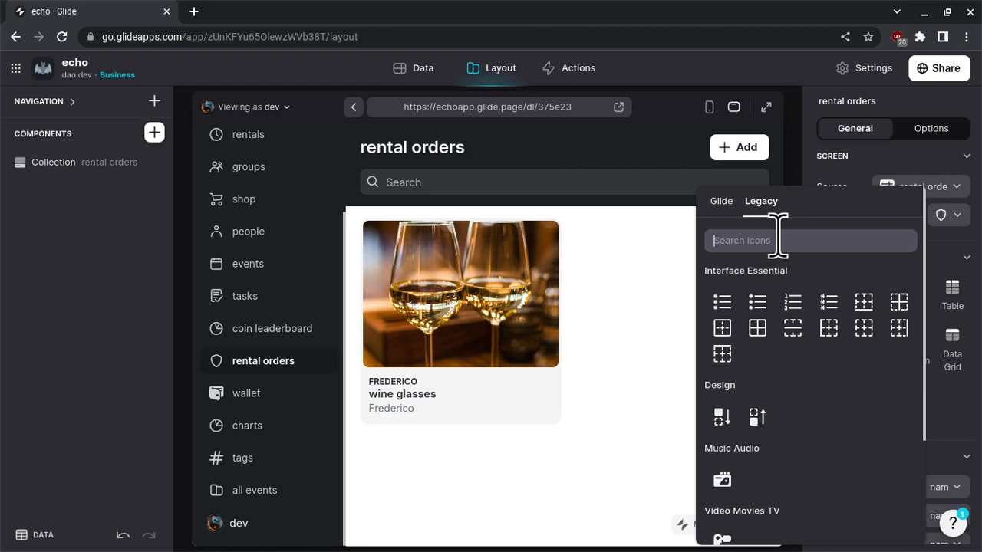
text(purchase)
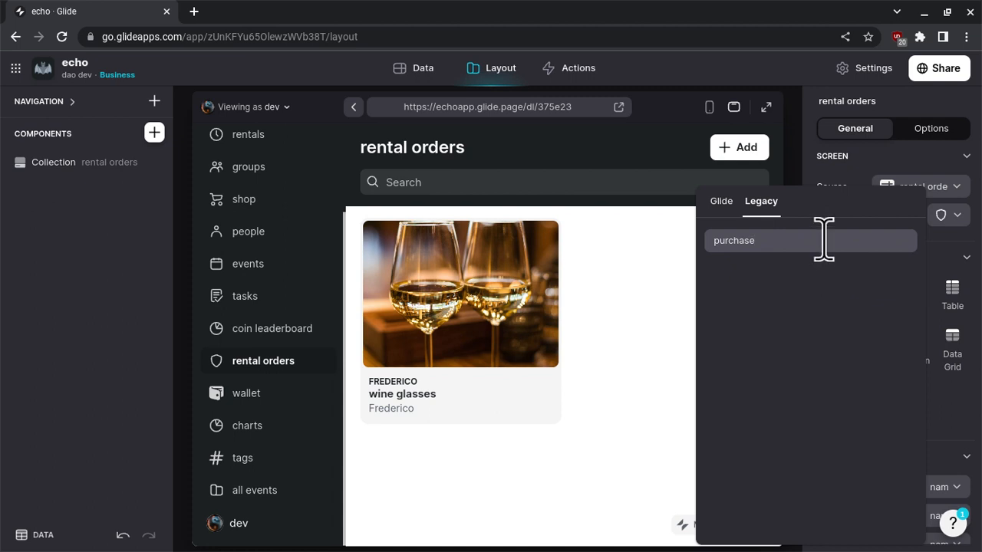
Search the Legacy icons for "money" and give rental orders the Business Products icon of a dashed circle around a dollar sign.
key(ctrl+a)
text(money)
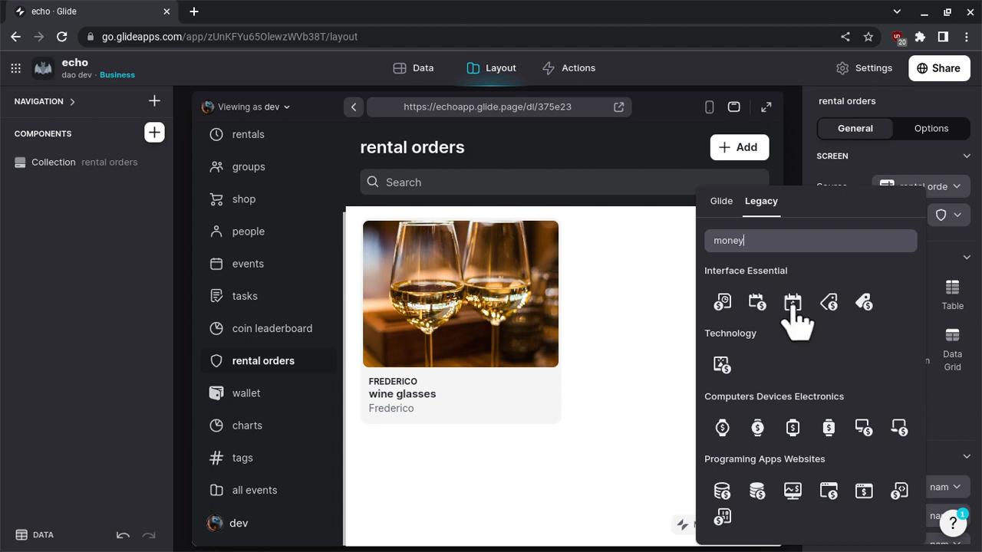
scroll(790, 361, down, 1)
scroll(790, 361, down, 1)
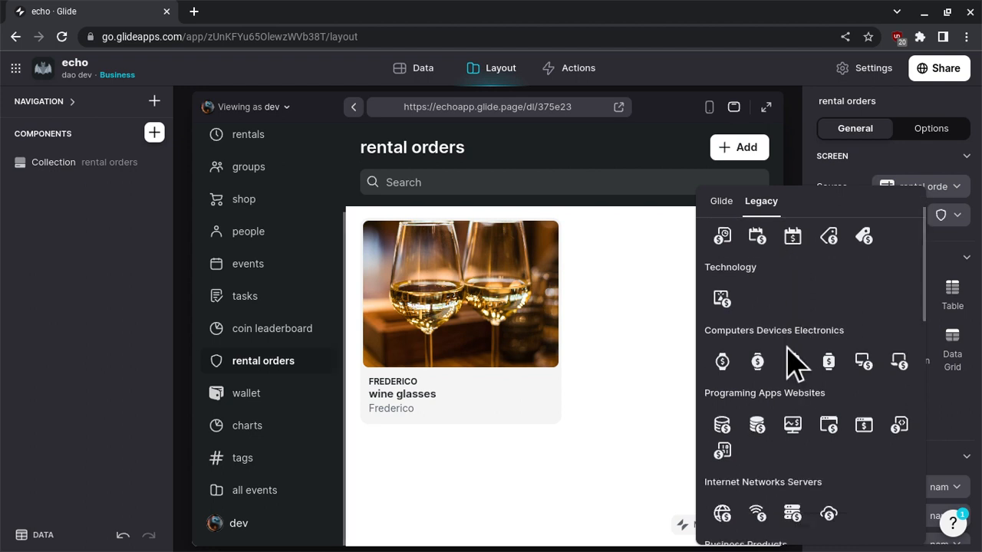
scroll(790, 361, down, 3)
scroll(790, 360, down, 2)
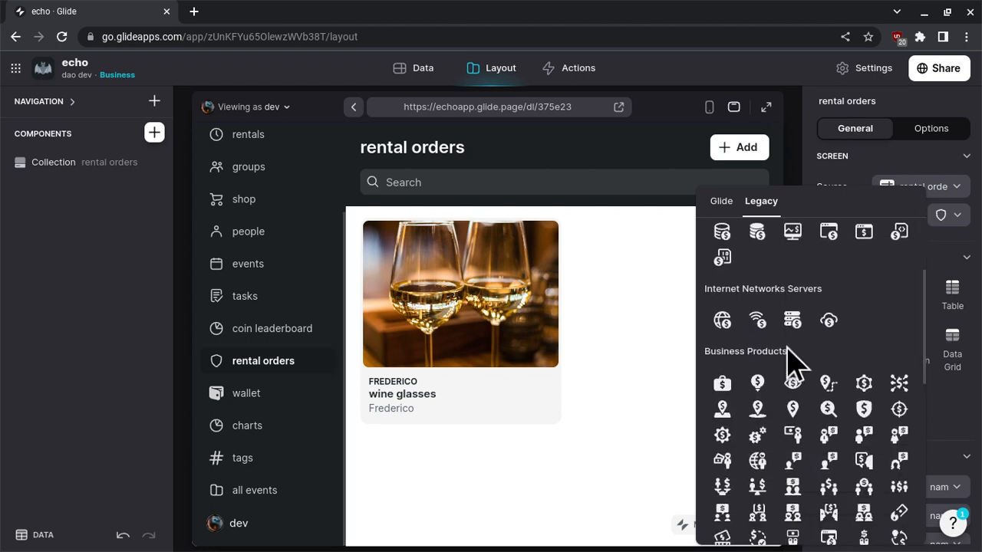
scroll(790, 361, down, 3)
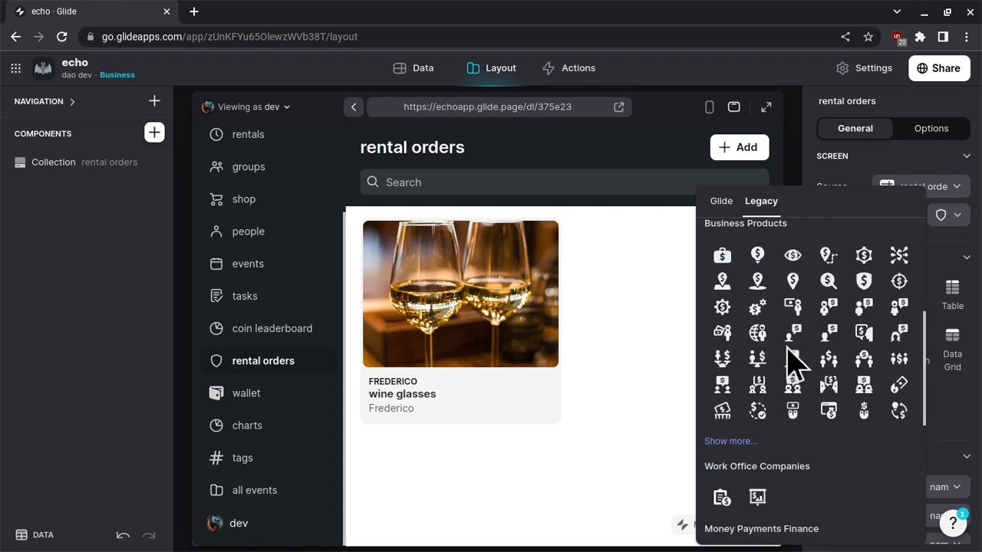
click(758, 412)
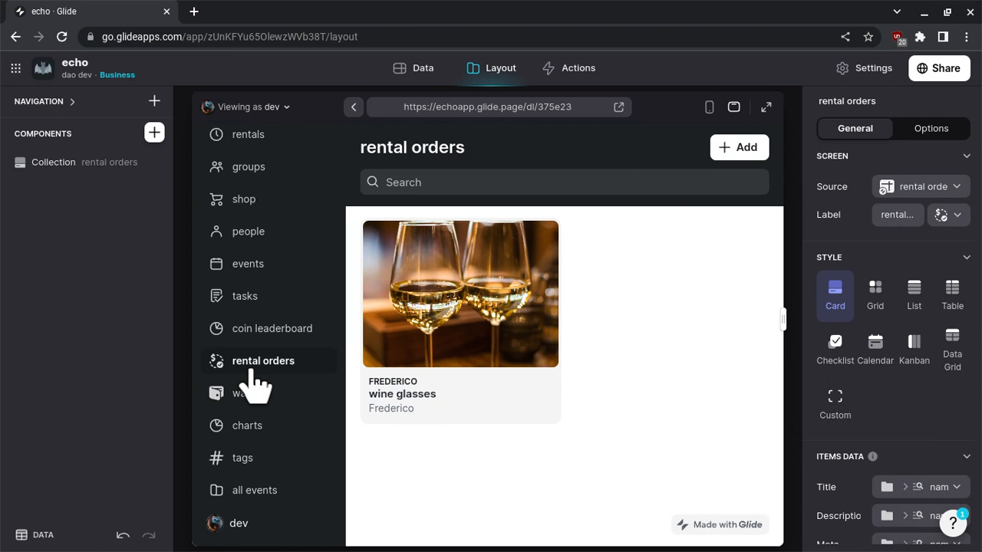
Check the action settings of the rental orders collection and open the wine glasses order's details.
mouse_move(503, 253)
click(70, 162)
click(946, 130)
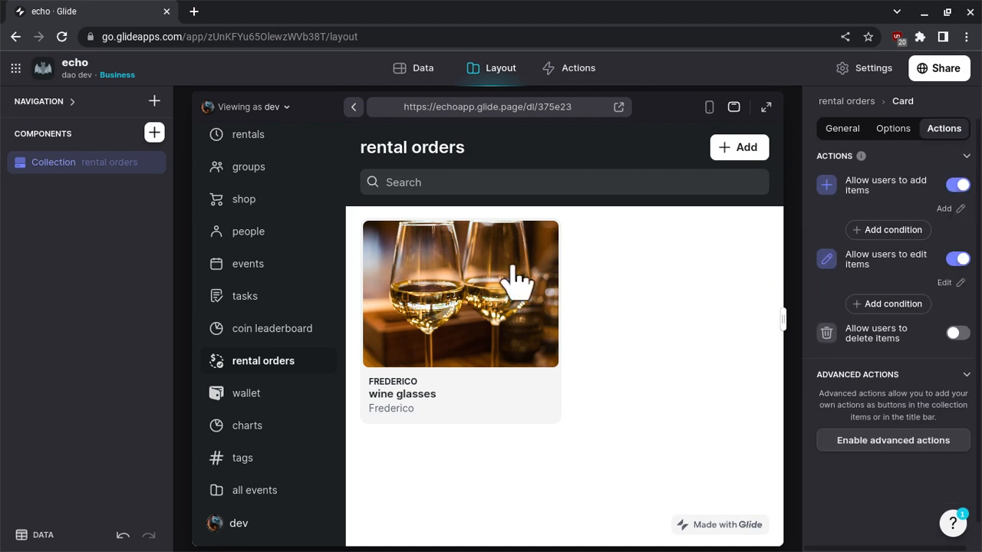
click(471, 307)
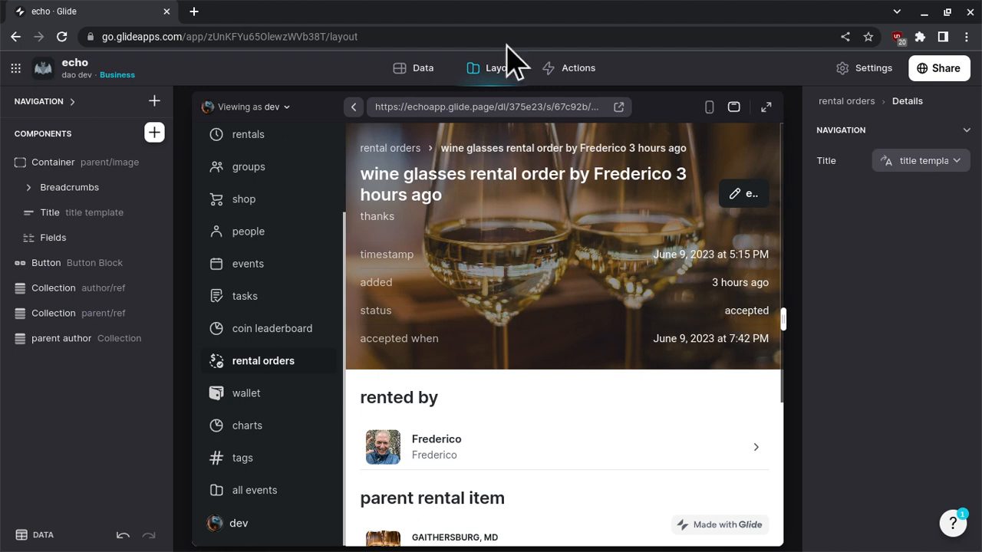
Duplicate the mark accepted action of the rental orders table.
click(568, 75)
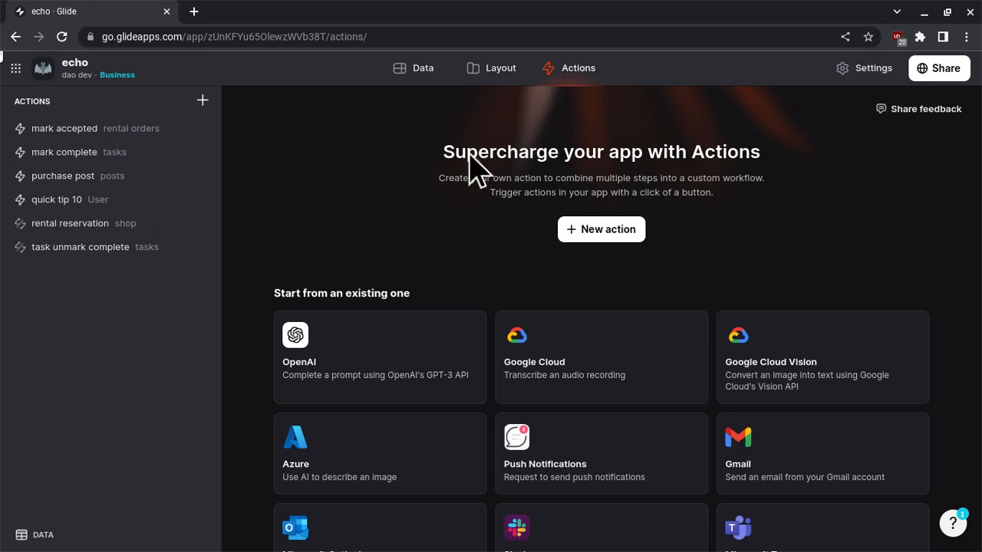
click(120, 136)
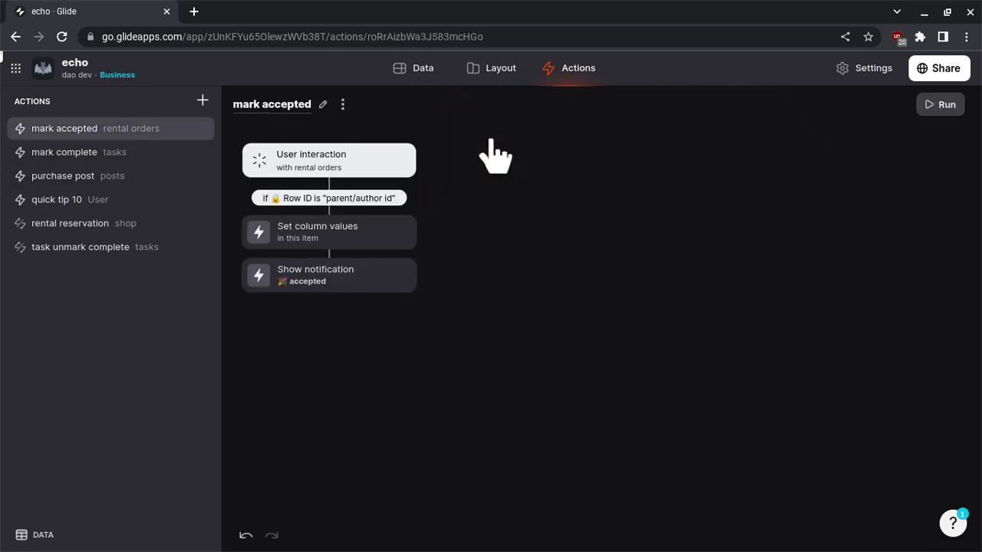
click(341, 105)
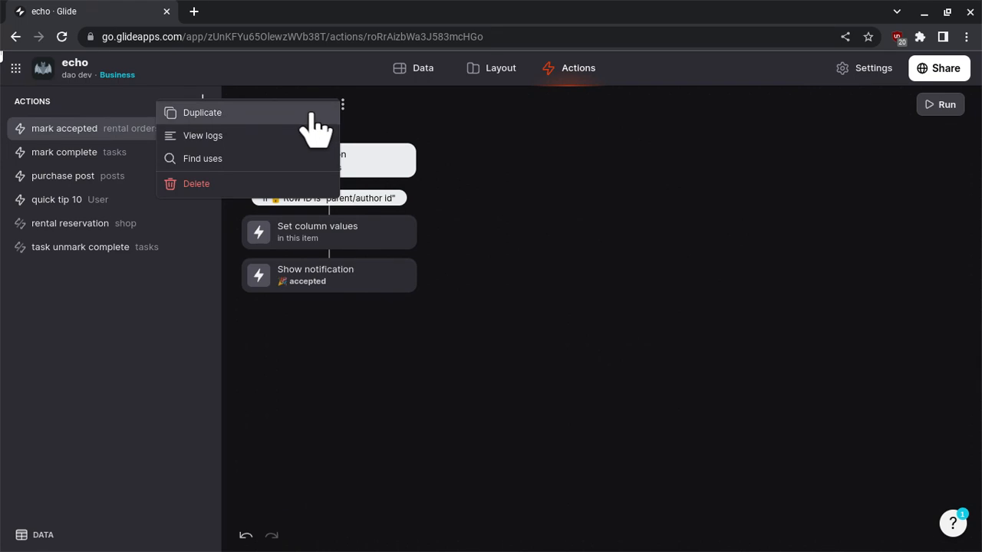
click(313, 115)
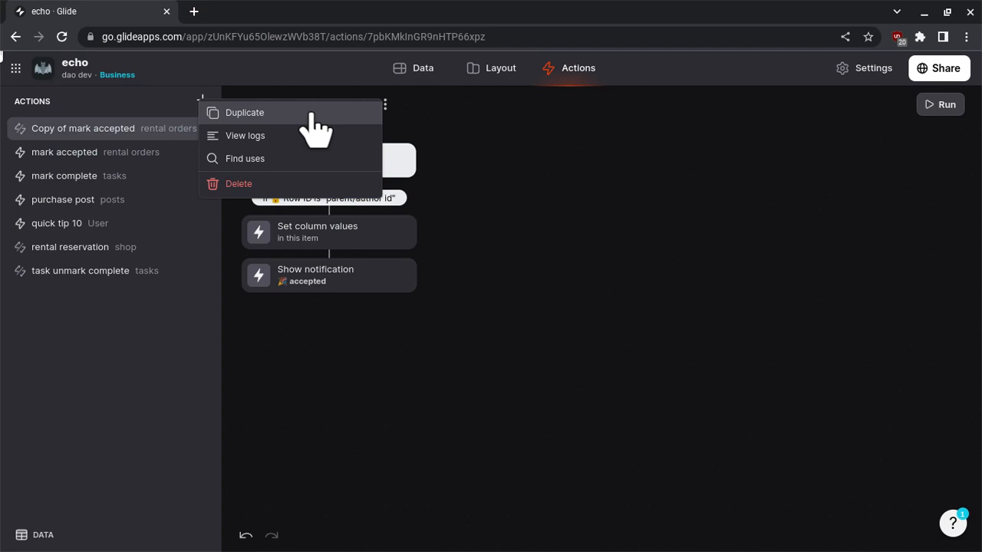
click(517, 158)
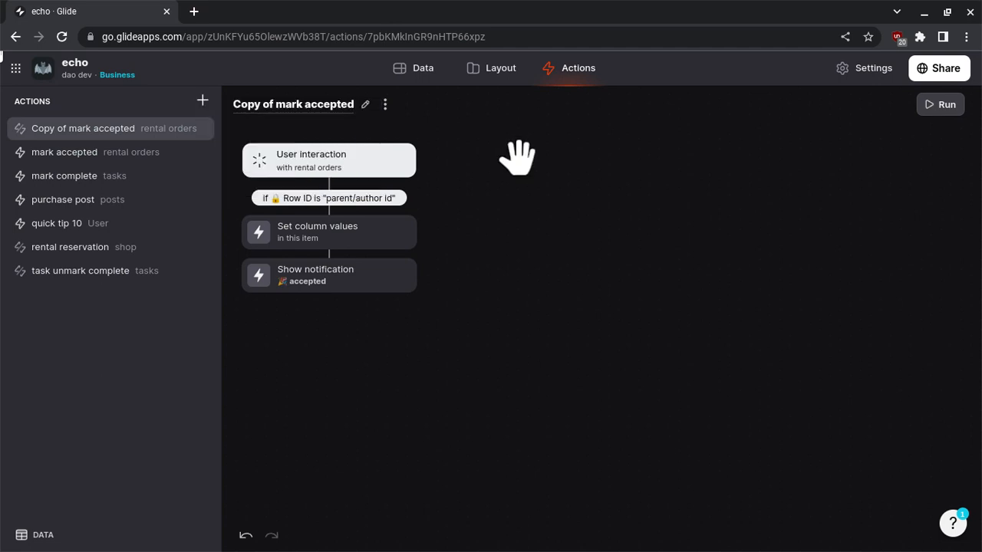
Rename the duplicated action as "mark delivering".
click(312, 106)
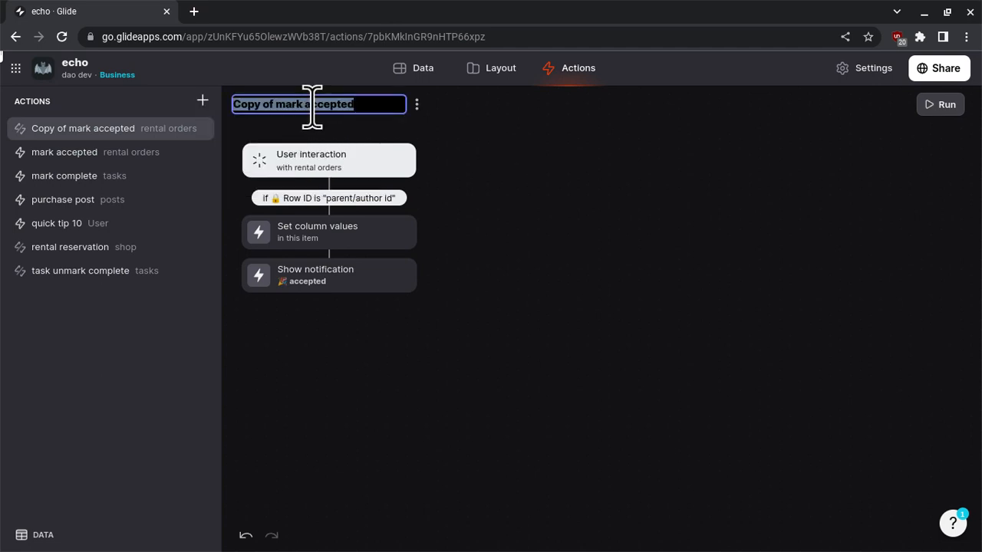
text(mark delivery)
key(BackSpace)
text(ing)
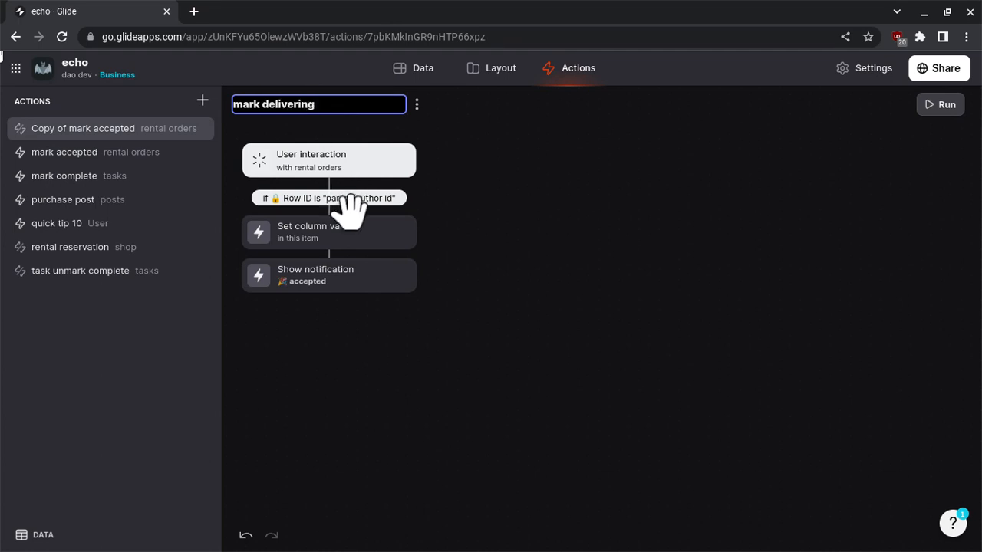
click(427, 205)
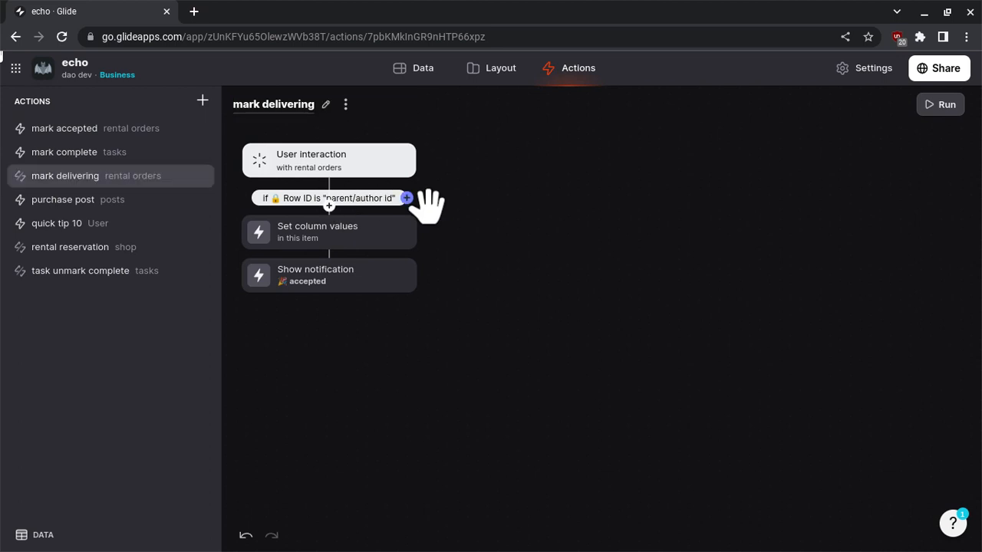
In the action's Set column values step, set status.string to "delivering" and reset accepted when to an empty Custom value.
click(337, 246)
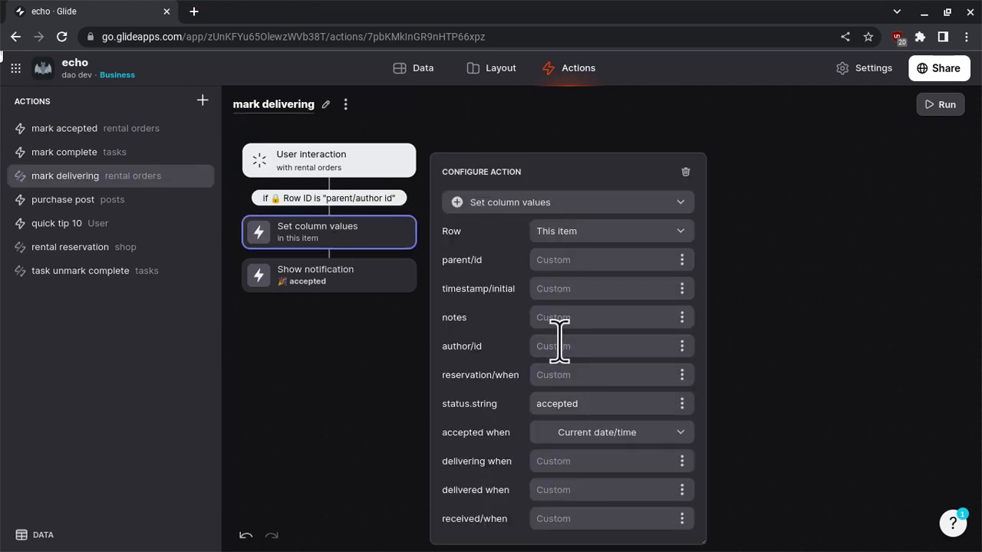
click(597, 400)
double_click(598, 402)
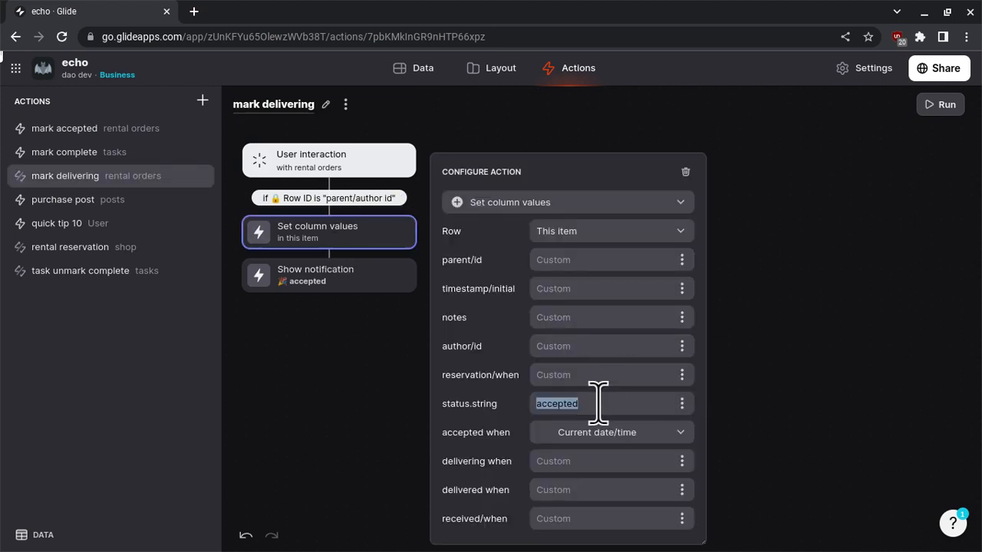
text(delivery)
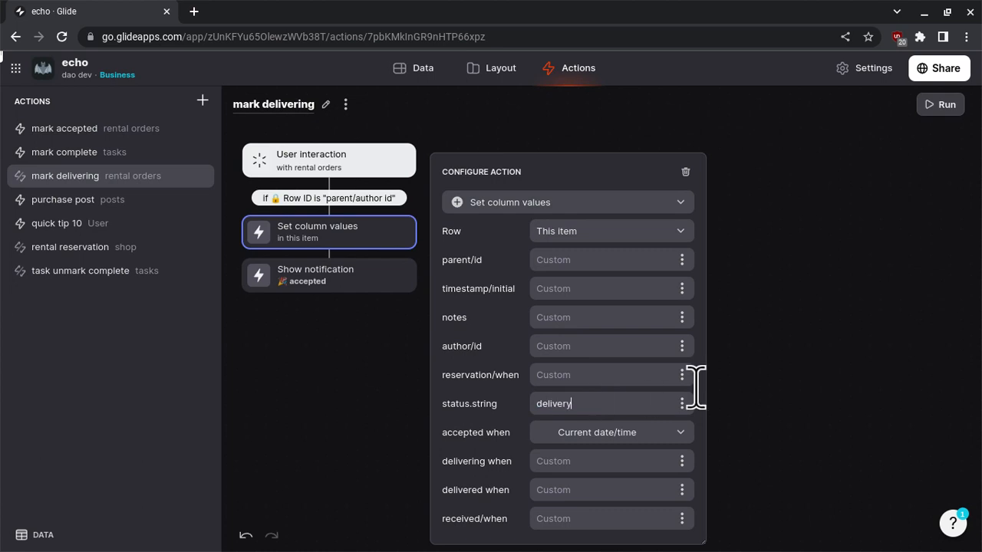
key(BackSpace)
text(ing)
click(642, 433)
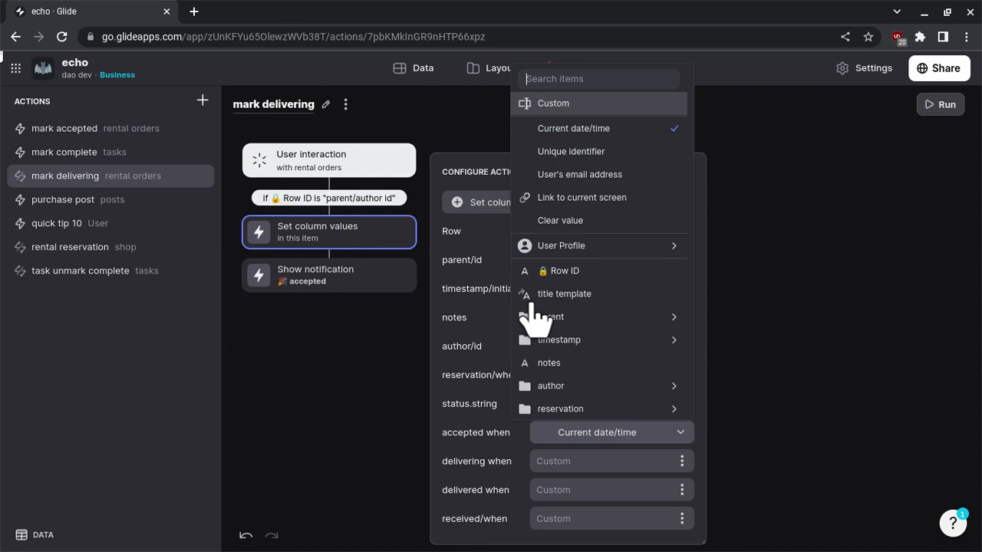
key(Return)
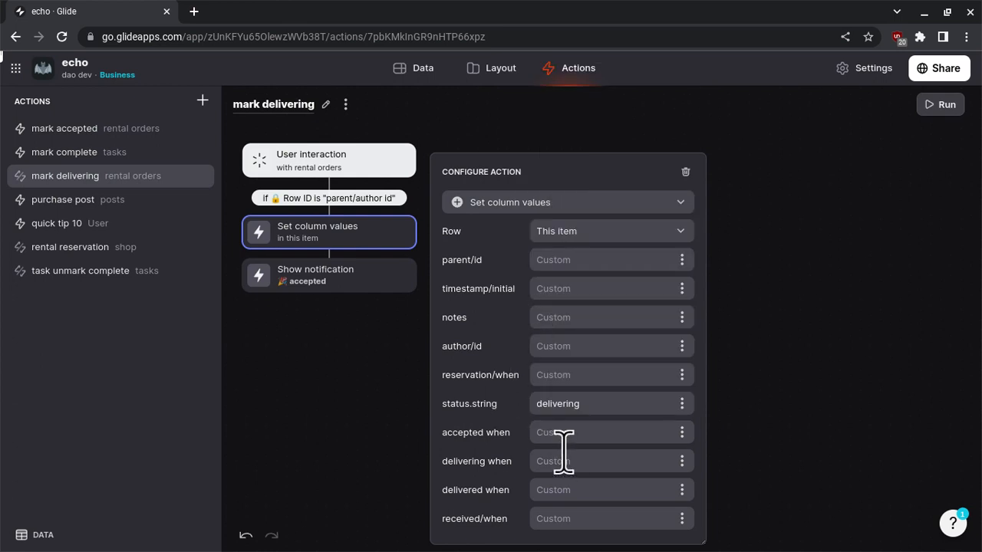
Set the delivering when column to Current date/time.
click(682, 461)
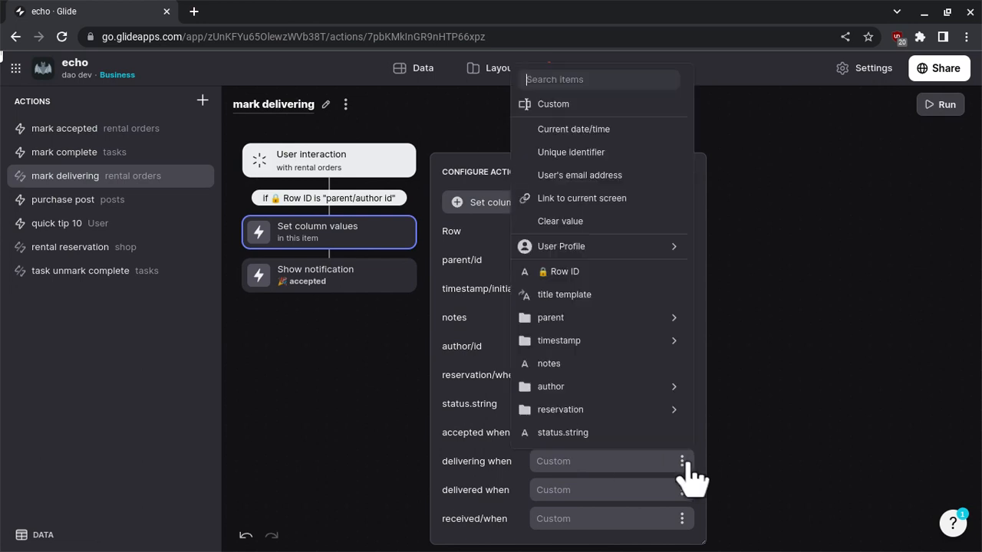
scroll(596, 390, down, 1)
mouse_move(599, 338)
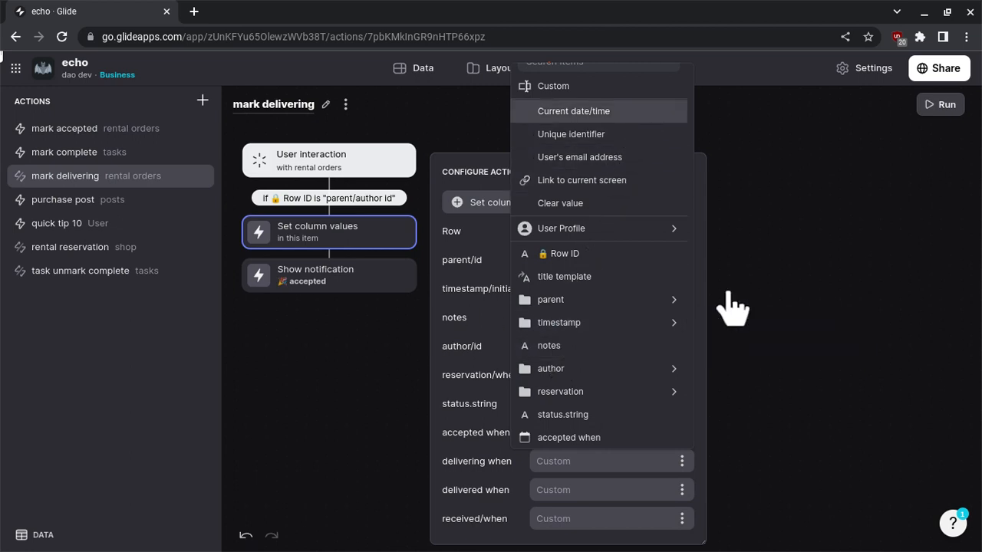
key(Return)
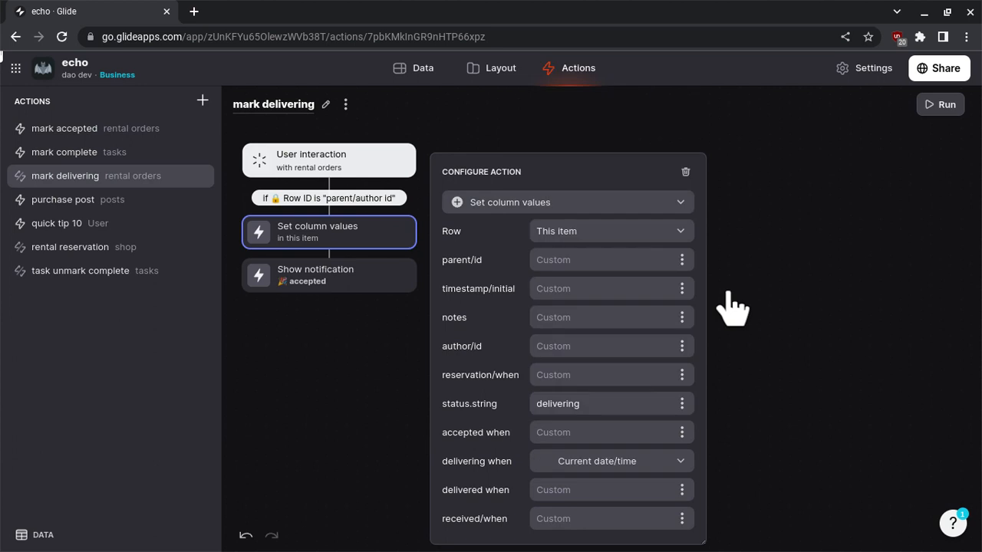
Change the Show notification message of the mark delivering action to "marked delivering".
click(343, 284)
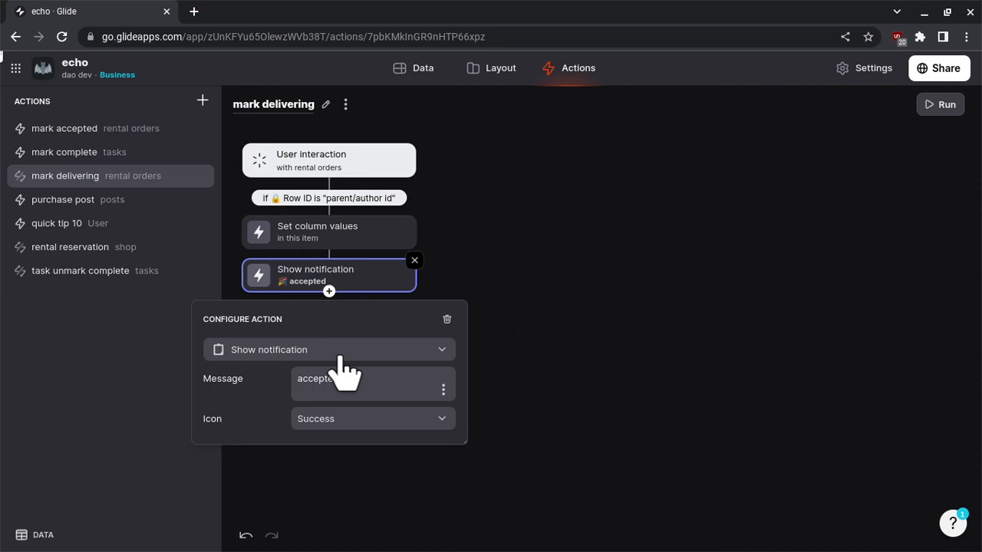
click(351, 379)
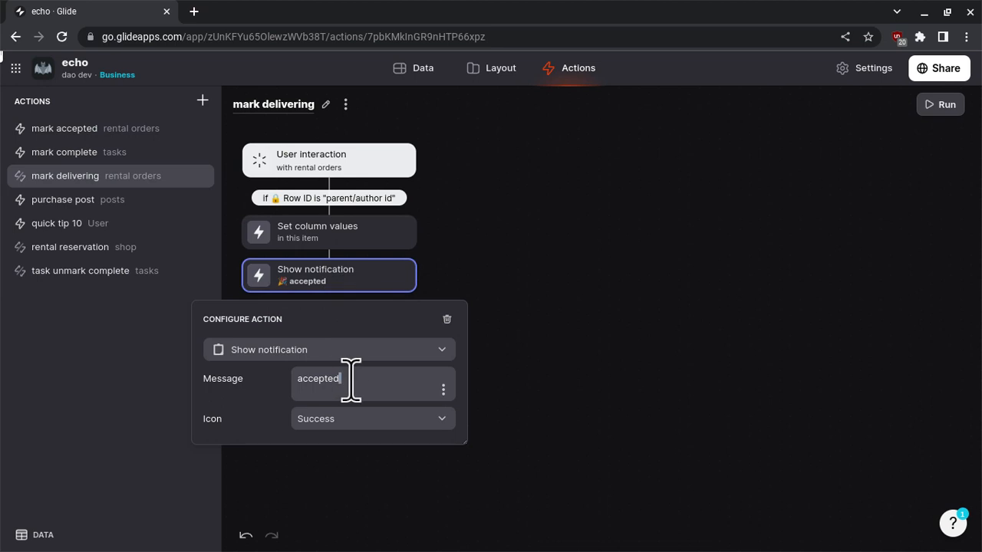
key(BackSpace)
key(BackSpace)
key(BackSpace)
key(BackSpace)
key(BackSpace)
key(BackSpace)
key(BackSpace)
key(BackSpace)
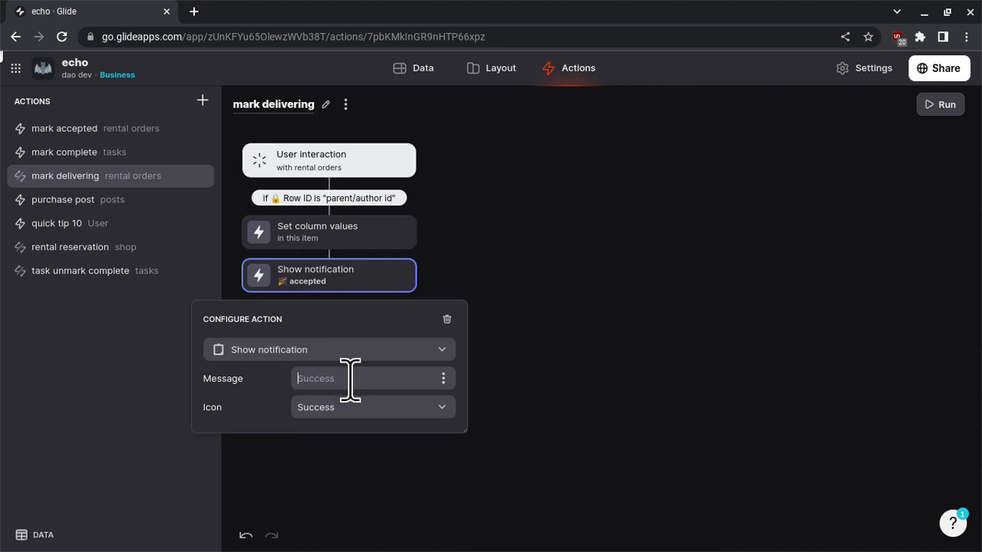
text(mark)
key(BackSpace)
text(ed delivering)
click(597, 341)
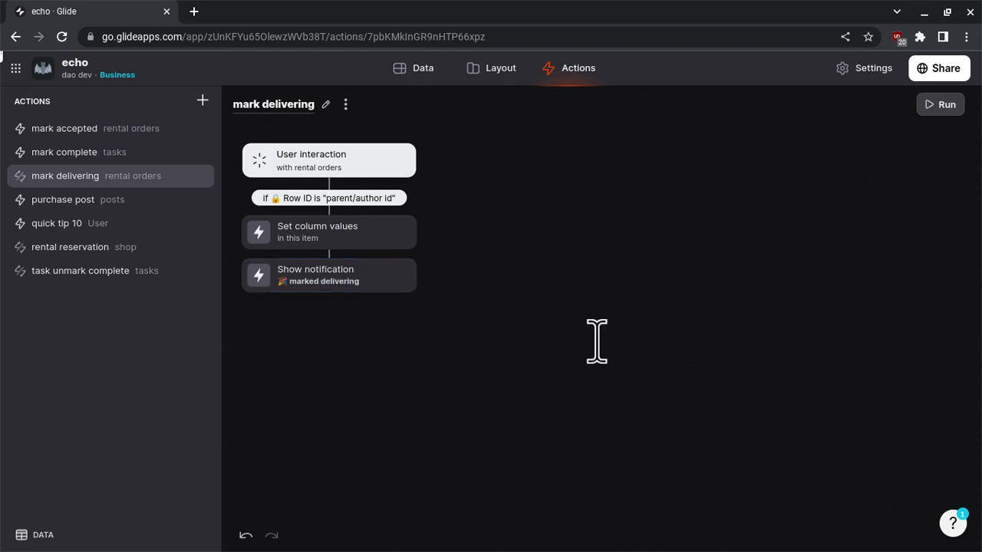
Duplicate the mark delivering action.
click(345, 104)
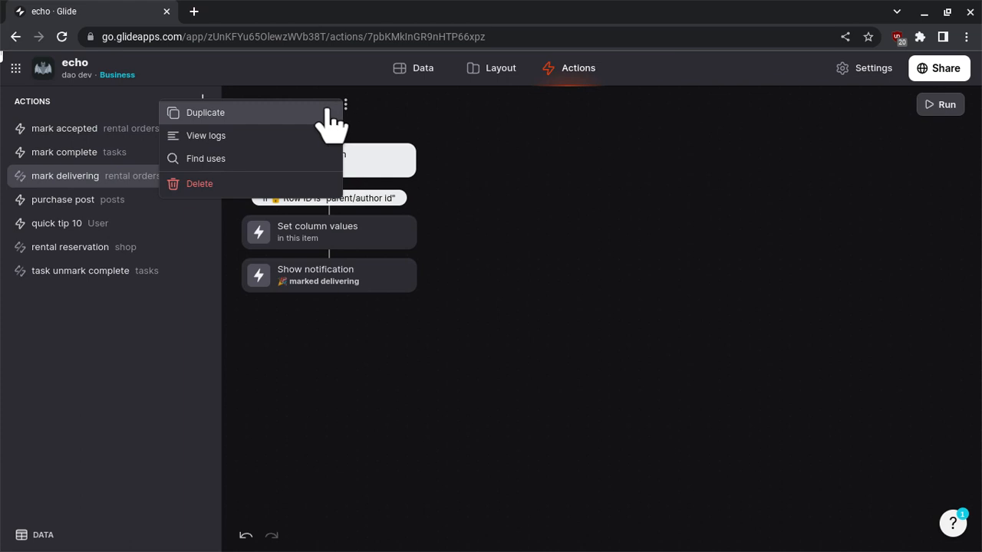
click(328, 111)
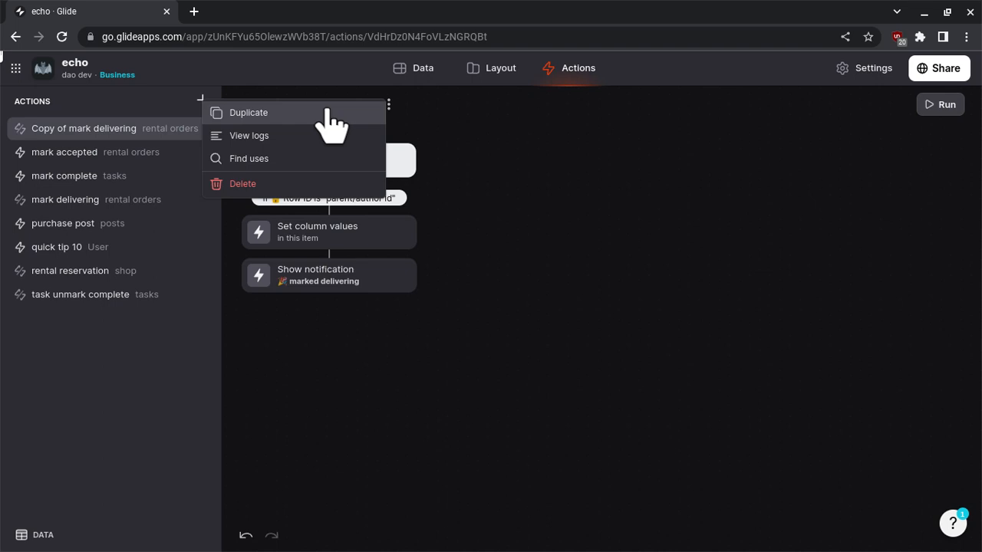
click(478, 178)
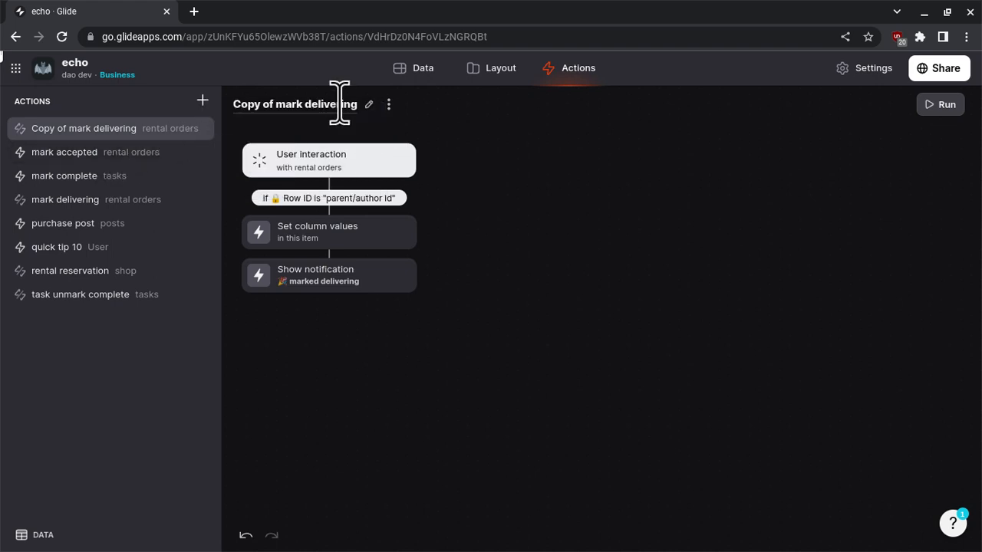
Rename the duplicated action as "mark delivered".
click(289, 102)
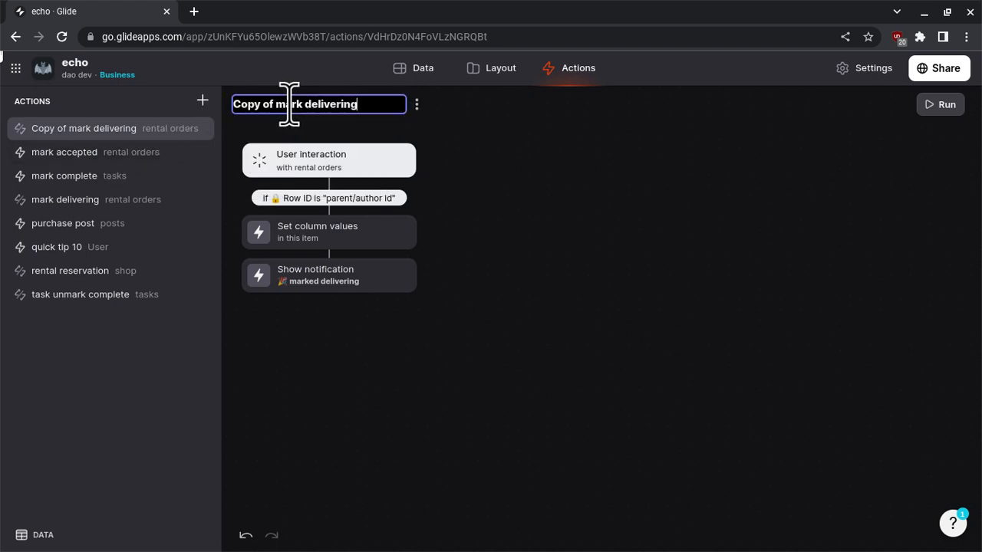
double_click(309, 102)
click(309, 102)
key(ctrl+BackSpace)
key(ctrl+BackSpace)
key(ctrl+Right)
key(ctrl+Right)
key(ctrl+BackSpace)
text(delivered)
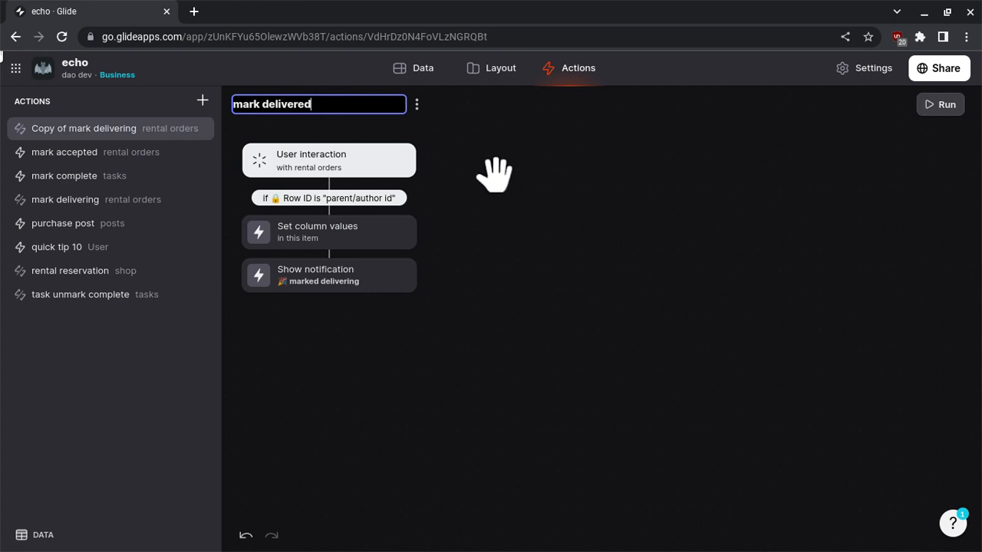
key(Return)
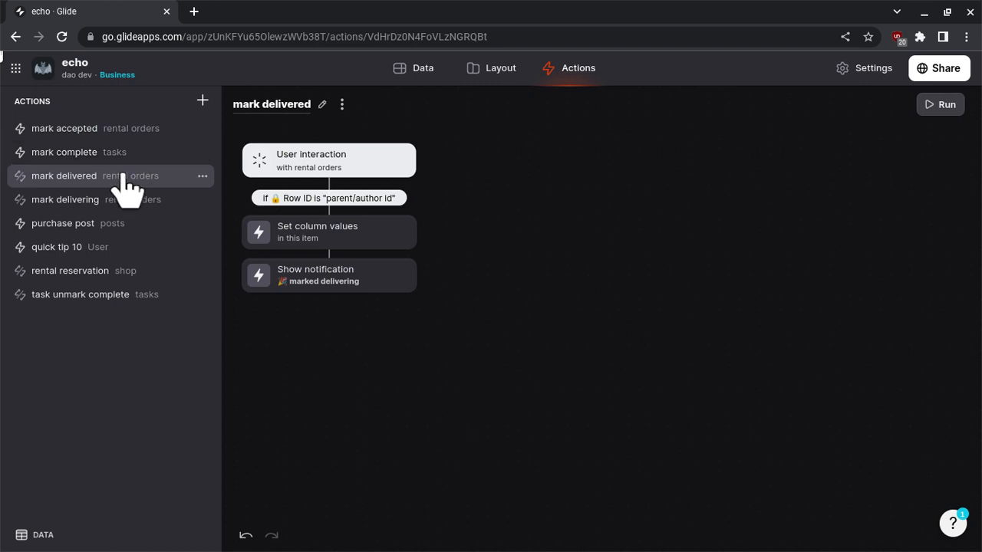
In the mark delivered action's Set column values step, set status.string to "delivered".
mouse_move(77, 176)
mouse_down()
mouse_move(81, 152)
mouse_move(90, 178)
mouse_move(83, 176)
mouse_up()
click(382, 238)
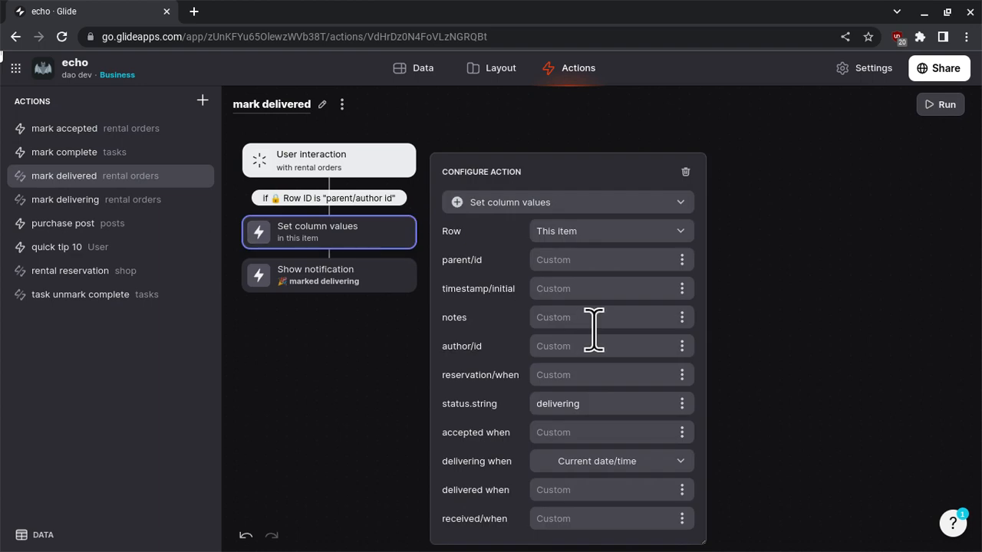
click(605, 408)
double_click(606, 408)
click(606, 409)
key(ctrl+BackSpace)
text(deliveried)
key(ctrl+BackSpace)
text(delivereed)
Reset delivering when to an empty Custom value and set delivered when to Current date/time.
click(611, 465)
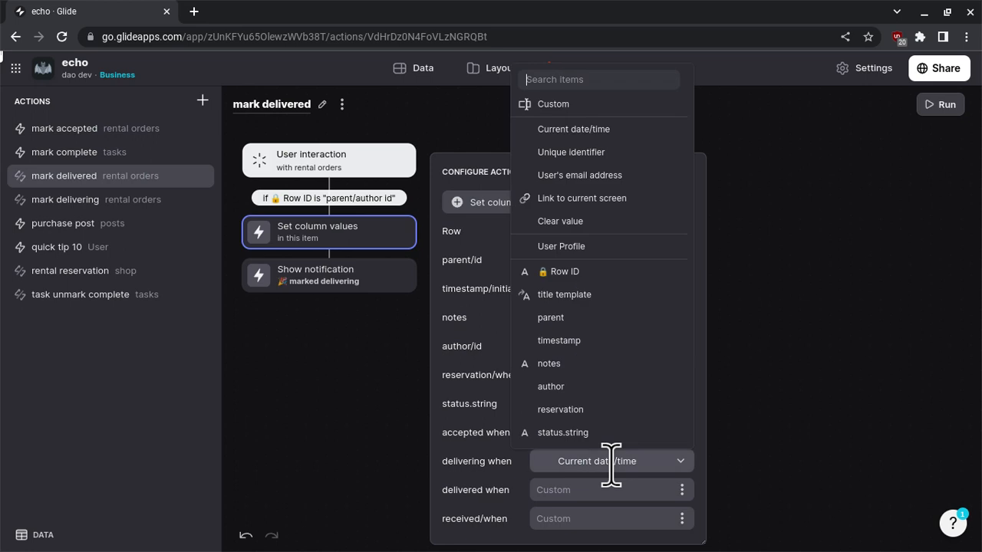
click(607, 108)
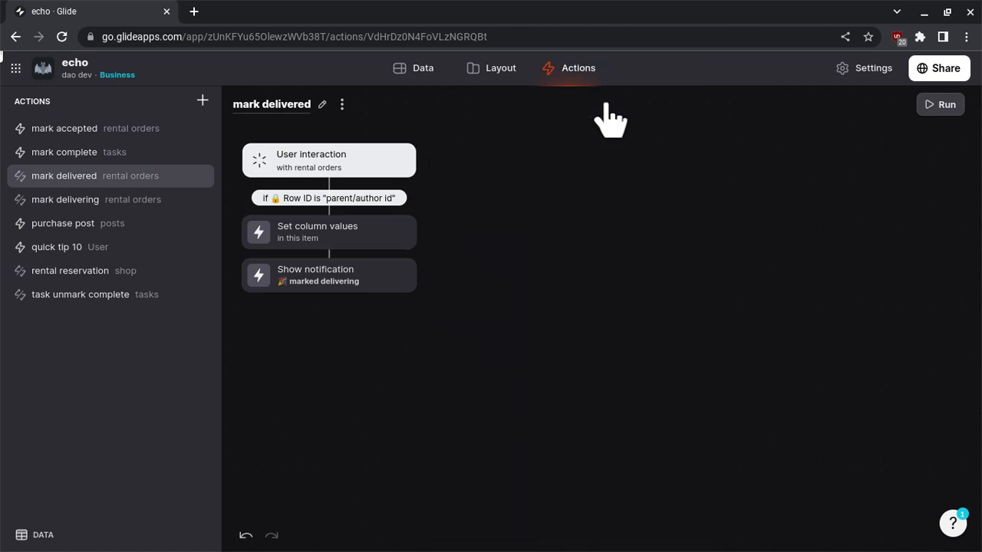
click(377, 246)
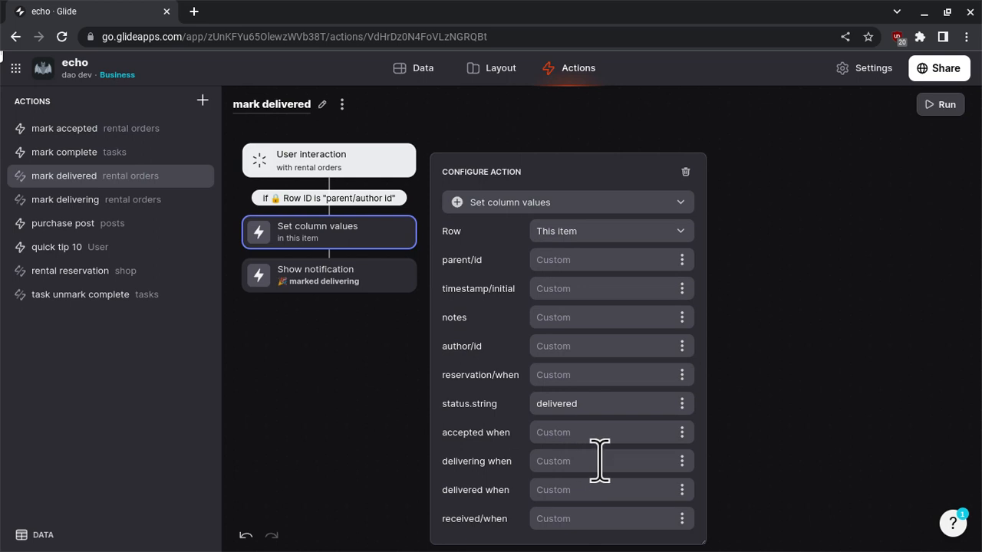
click(682, 490)
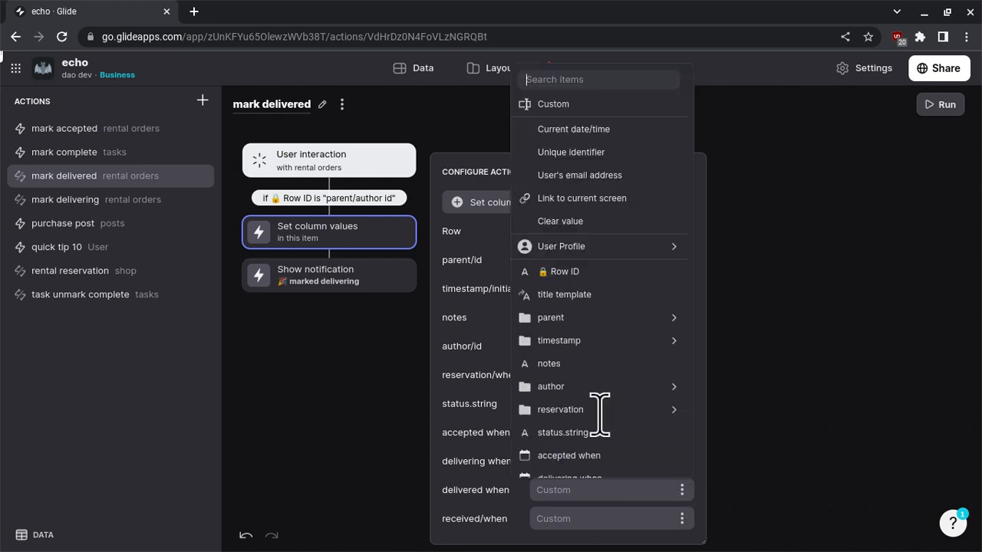
click(626, 140)
Change the Show notification message of the mark delivered action to "marked delivered".
click(330, 278)
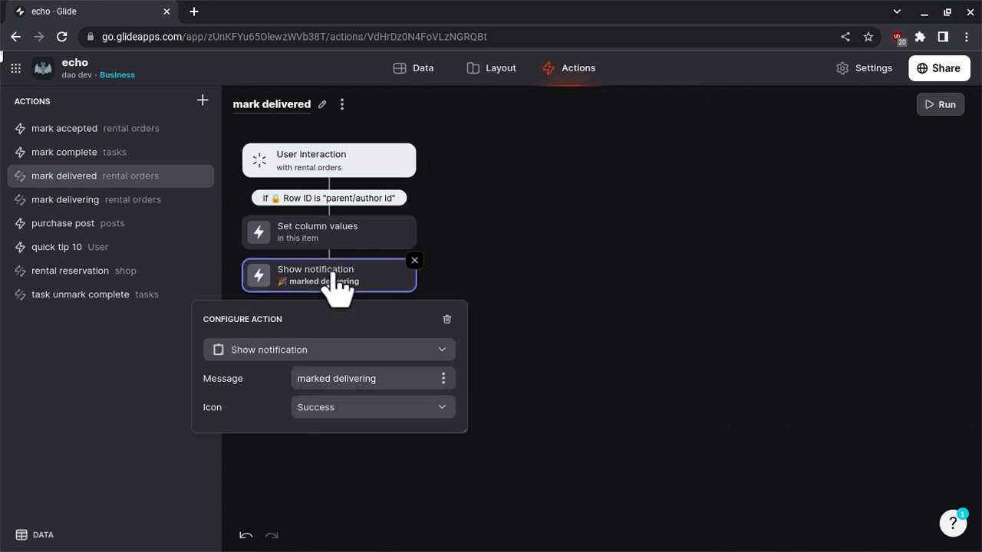
double_click(356, 379)
text(delivered)
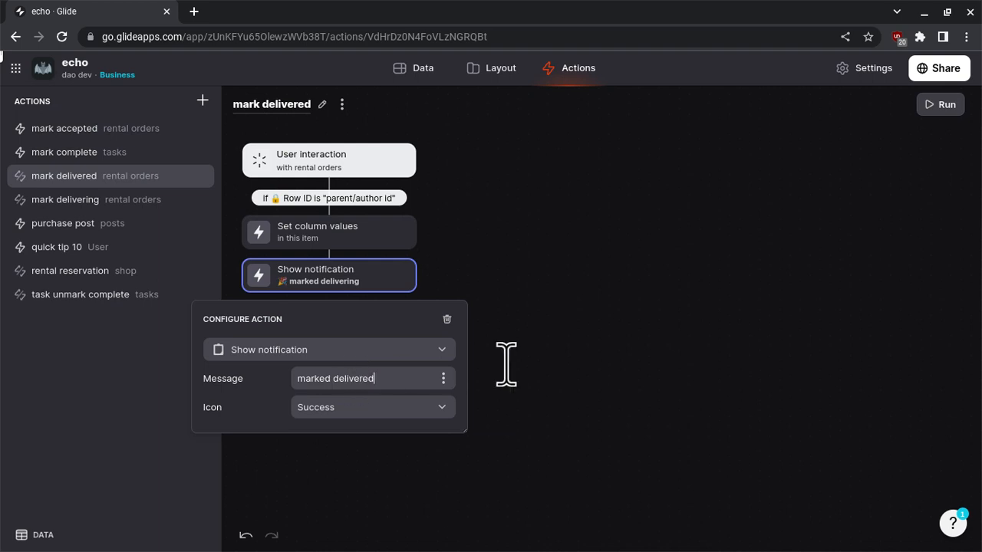
click(506, 364)
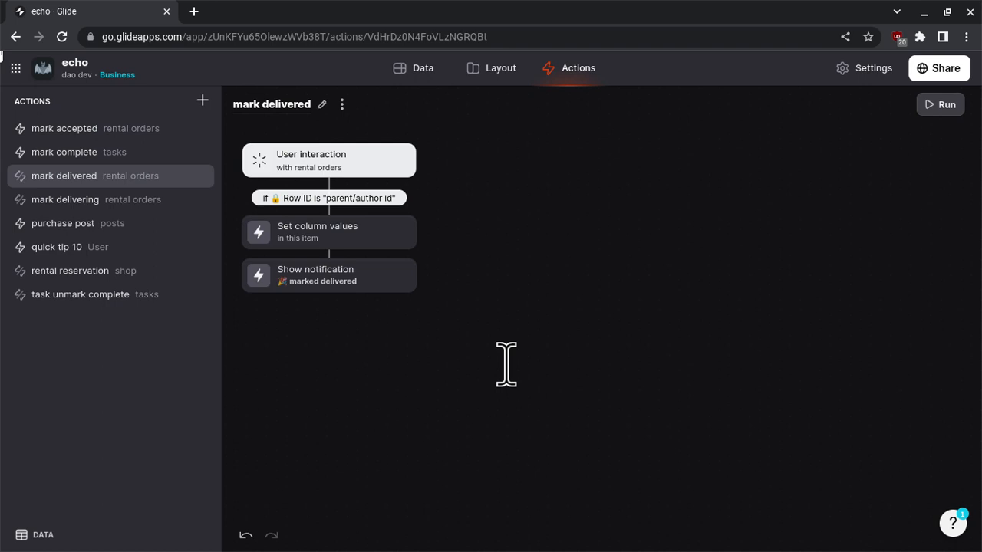
In the rental orders details layout, duplicate the Button component and rename the first one "mark accepted".
click(507, 82)
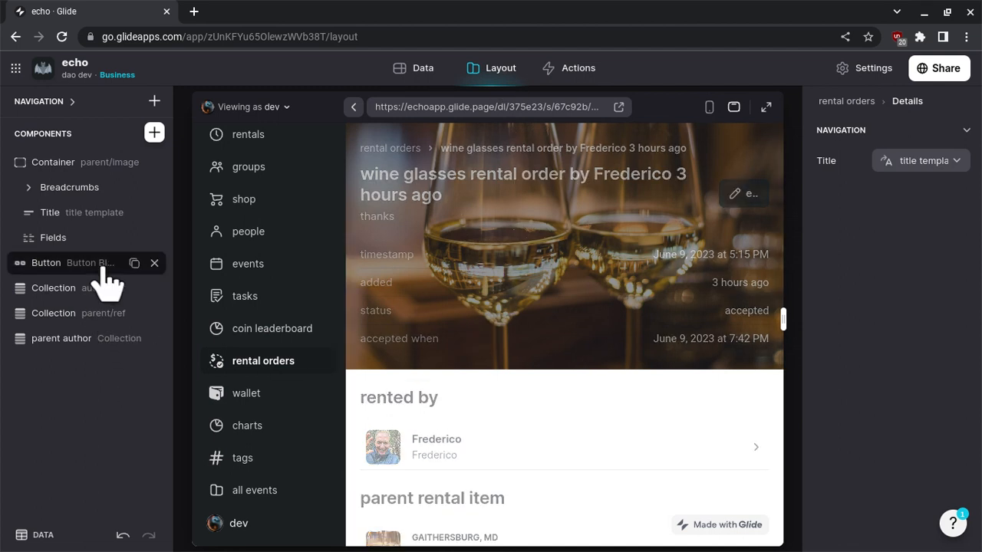
click(134, 263)
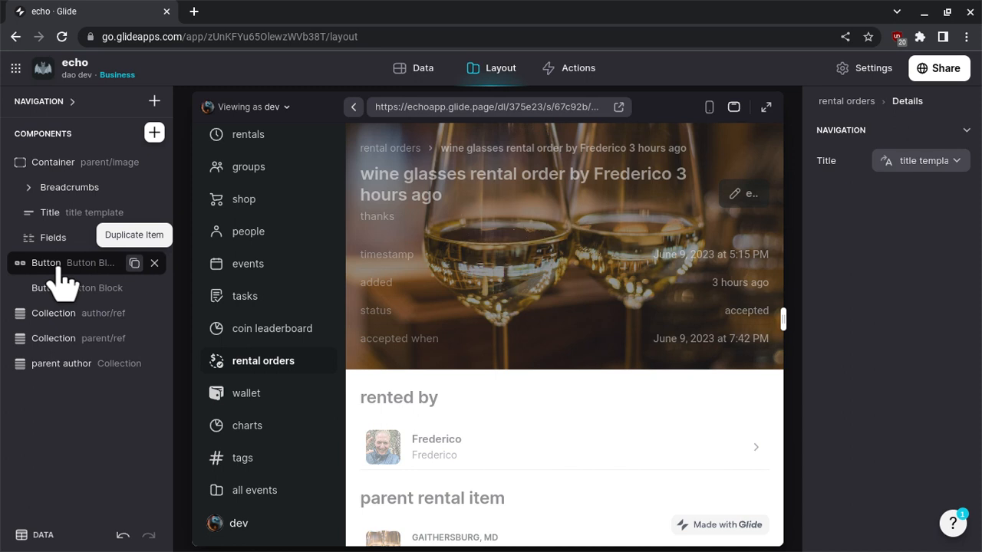
click(60, 282)
double_click(57, 263)
text(mark)
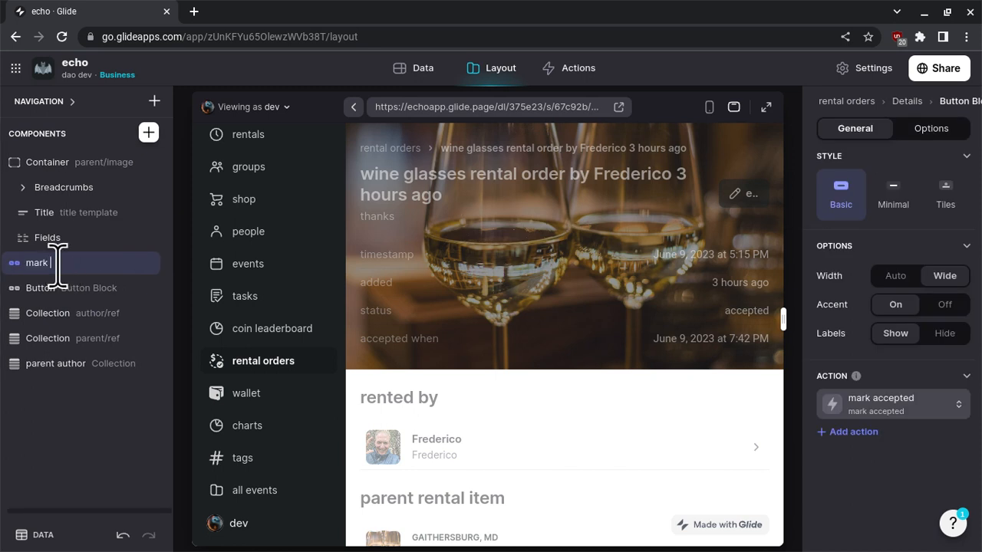
text( accept)
key(Return)
Rename the second Button component "mark delivering".
click(54, 288)
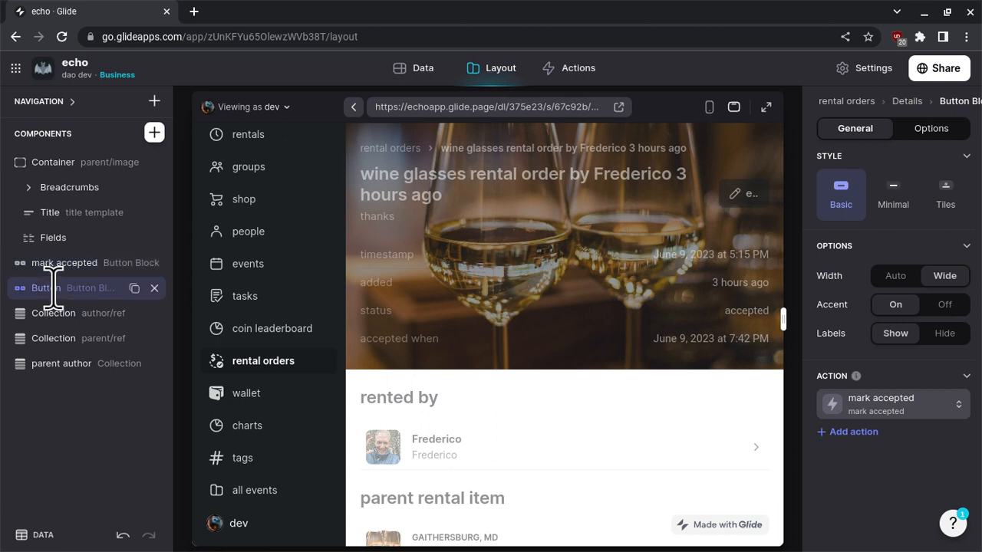
double_click(54, 288)
text(mark)
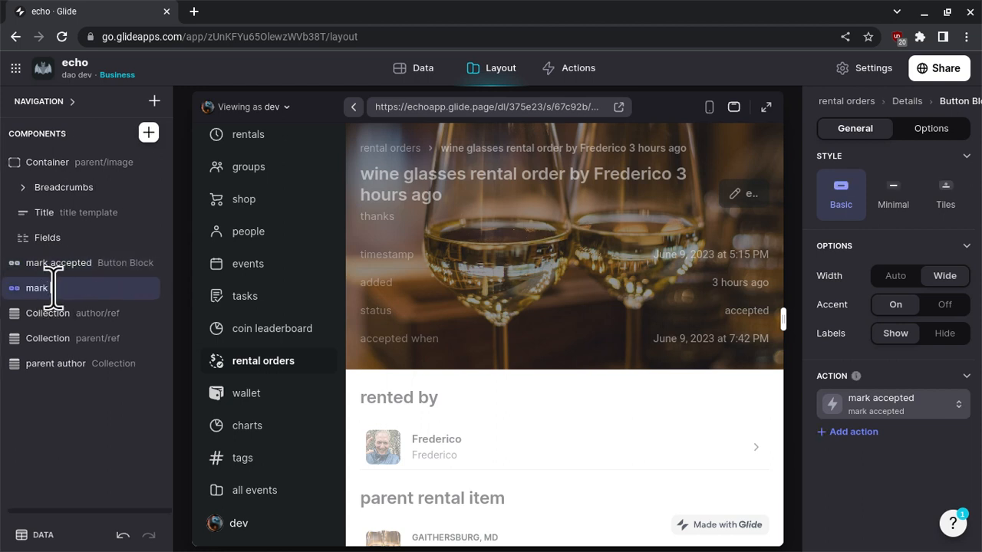
text( delivering)
key(Return)
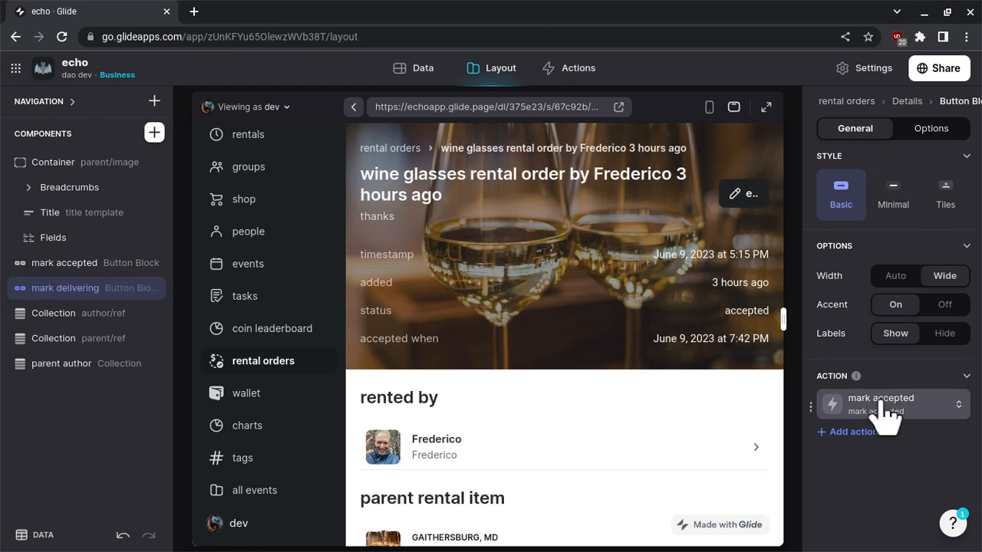
Assign the mark delivering action to the mark delivering button.
click(886, 414)
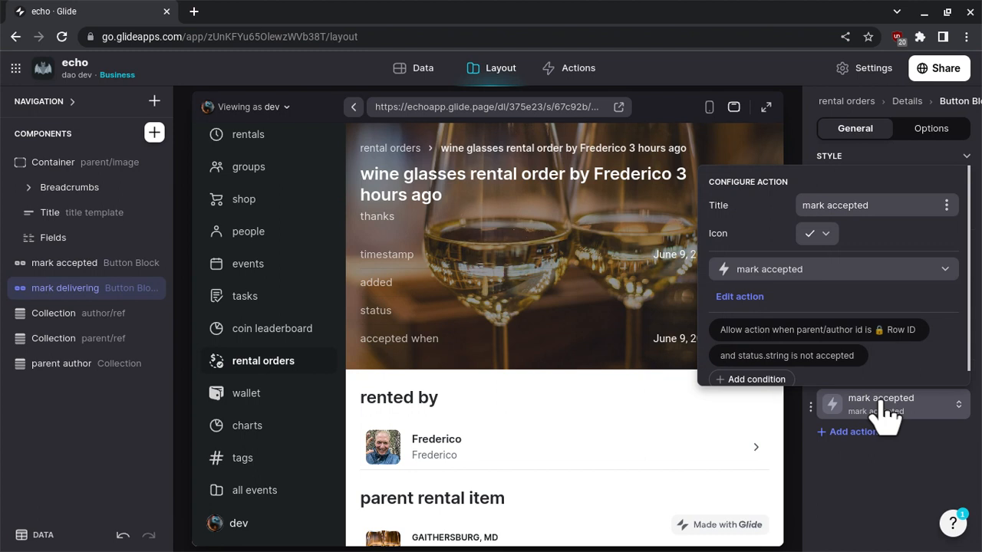
click(828, 273)
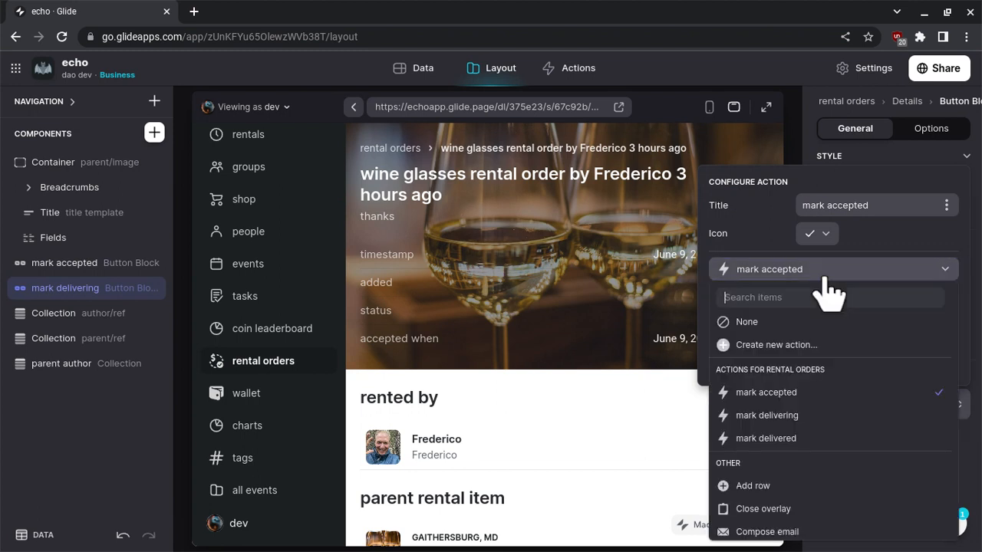
click(788, 421)
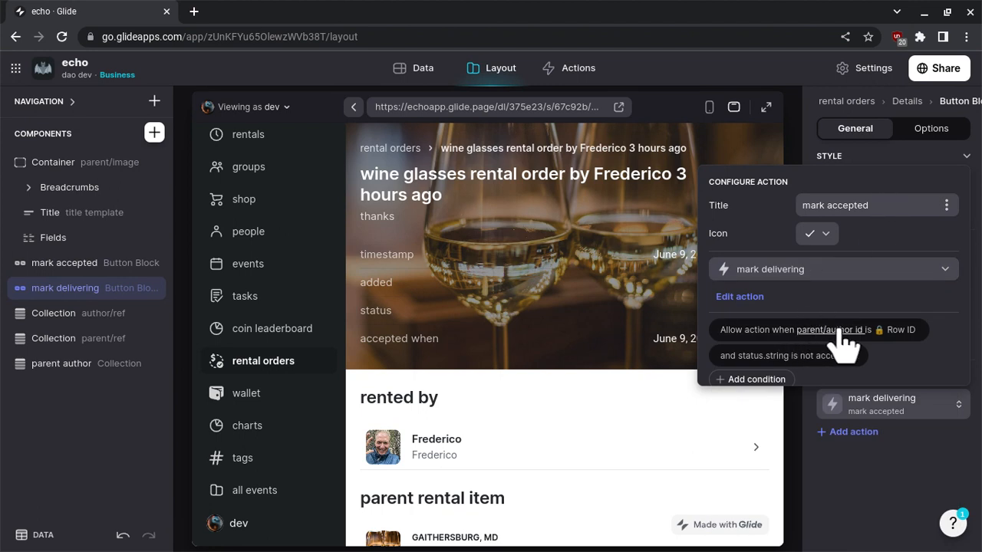
Change the button action's second condition so that status.string is accepted.
scroll(795, 351, down, 1)
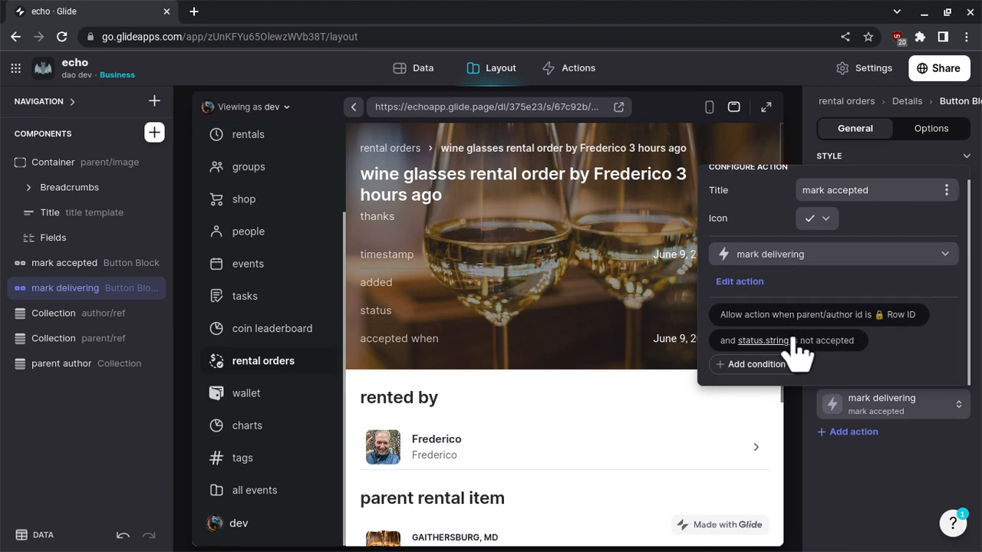
click(832, 345)
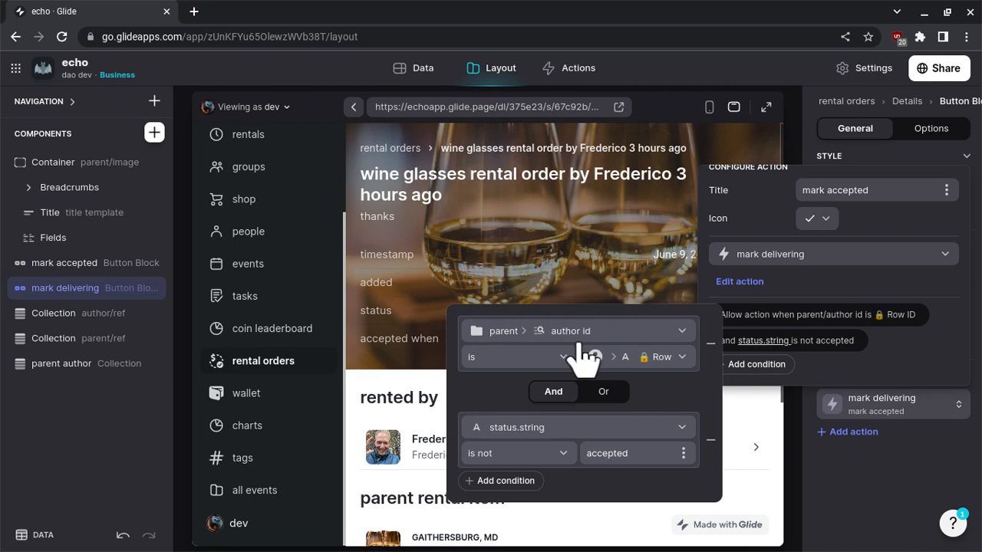
click(535, 458)
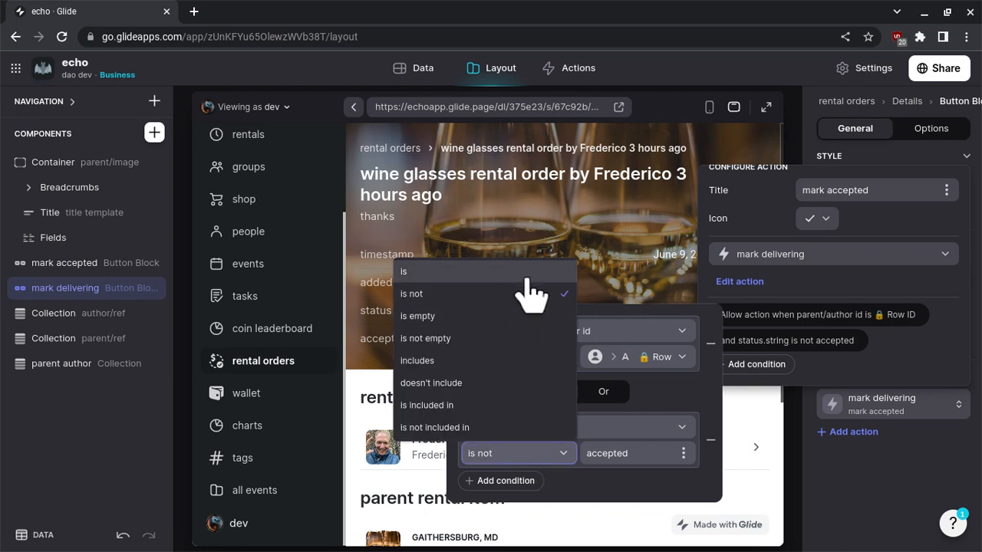
key(Return)
click(899, 482)
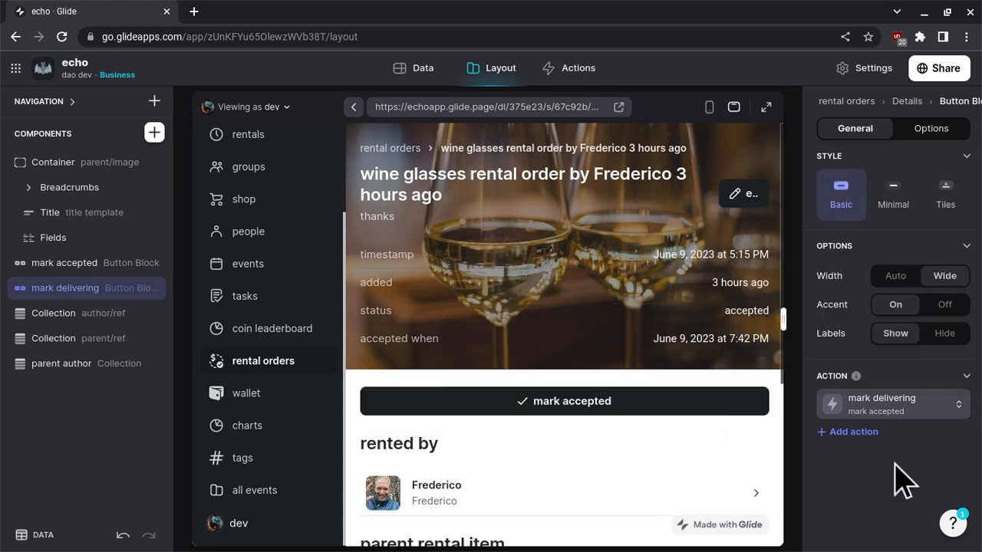
Set the button action's title to "mark delivering" and run it on the wine glasses order in the preview.
click(912, 429)
double_click(874, 206)
text(delivering)
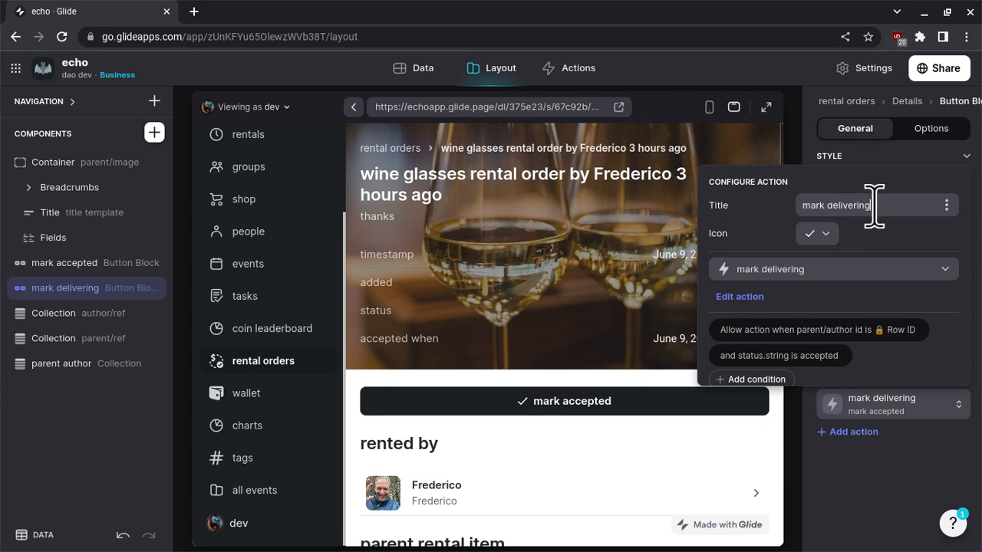
click(885, 485)
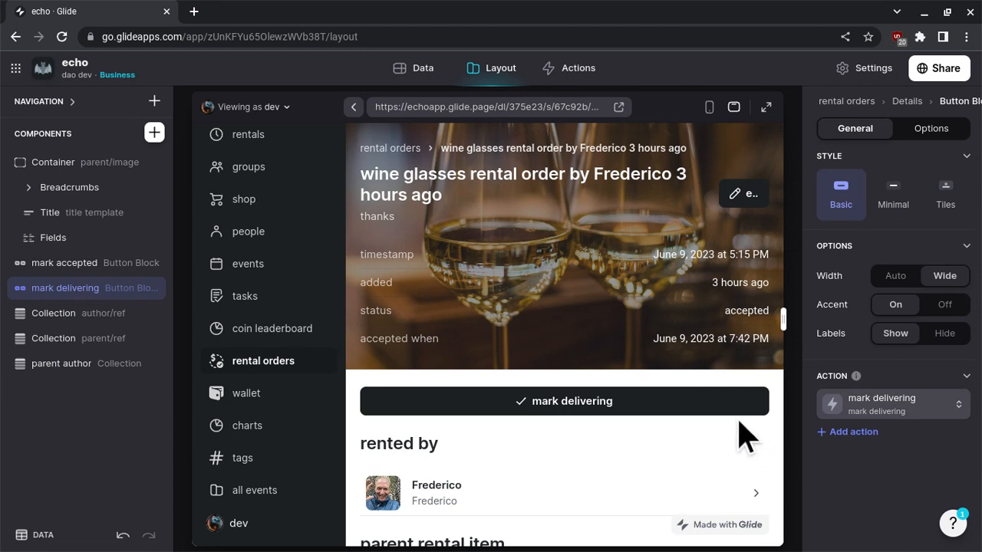
click(697, 410)
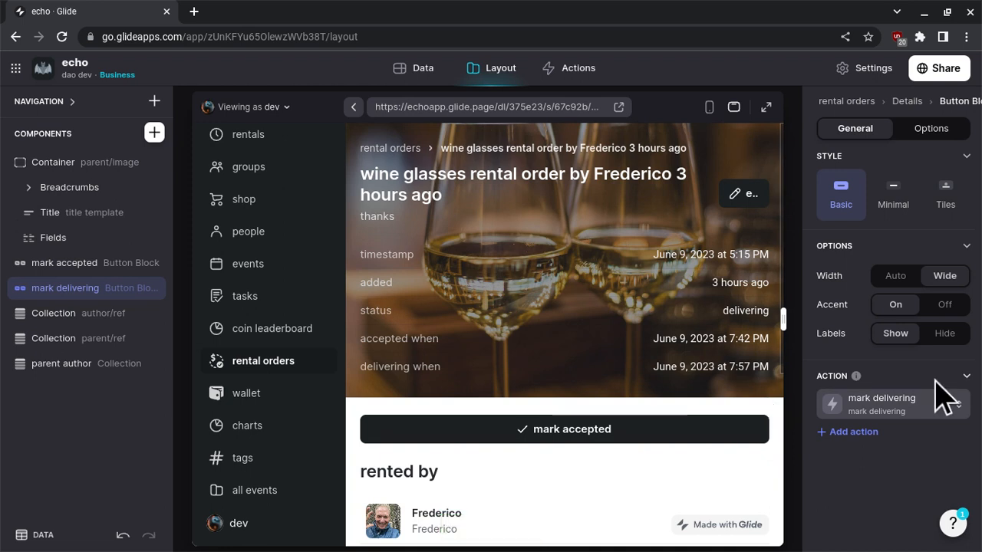
scroll(942, 399, down, 1)
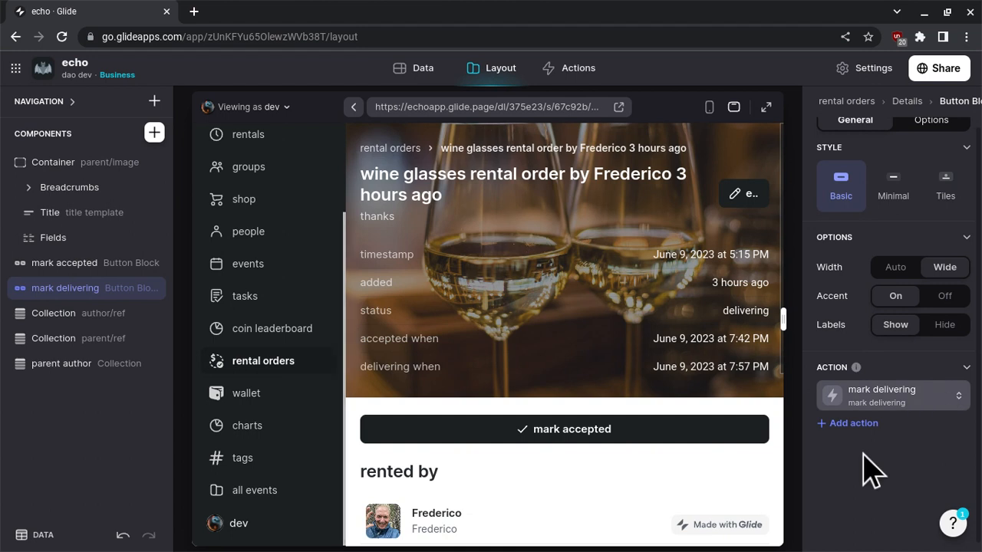